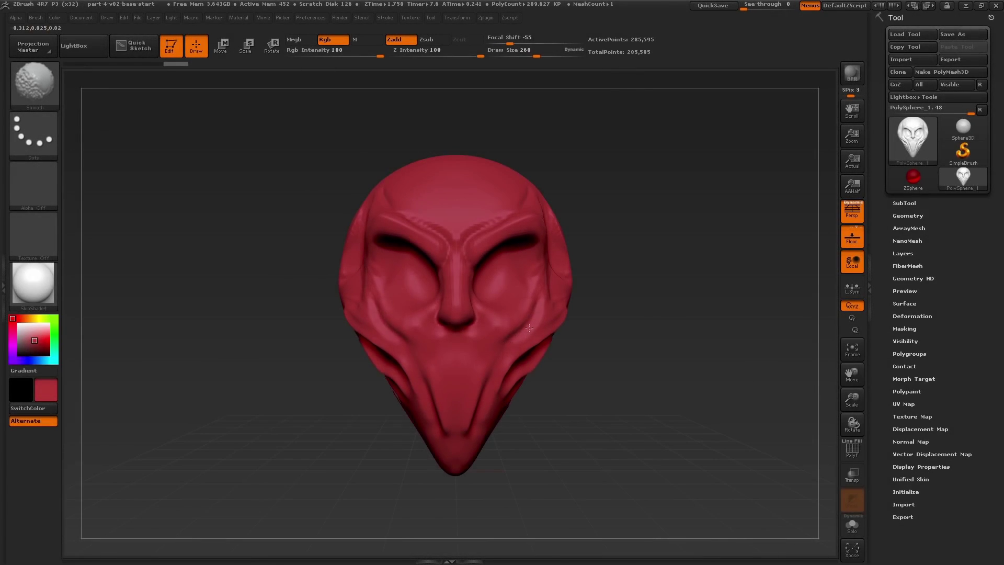
# Step: Smooth the cheek folds and the creases on the lower face of the head
pyautogui.moveTo(680, 366); pyautogui.dragTo(617, 369)
pyautogui.keyDown('shift'); pyautogui.moveTo(544, 361); pyautogui.dragTo(531, 381); pyautogui.keyUp('shift')
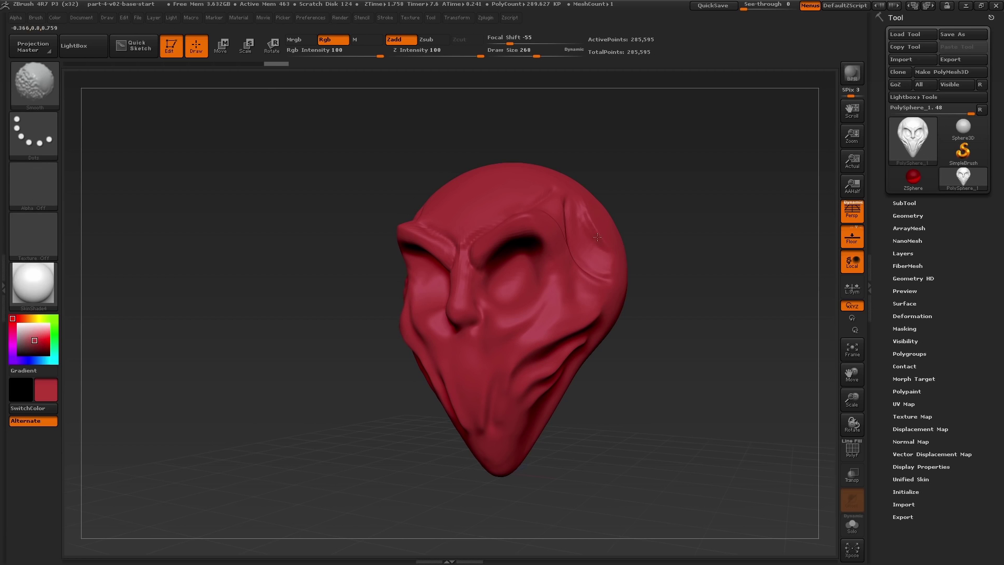
pyautogui.keyDown('shift'); pyautogui.moveTo(596, 301); pyautogui.dragTo(586, 314); pyautogui.keyUp('shift')
pyautogui.moveTo(664, 324); pyautogui.dragTo(727, 322)
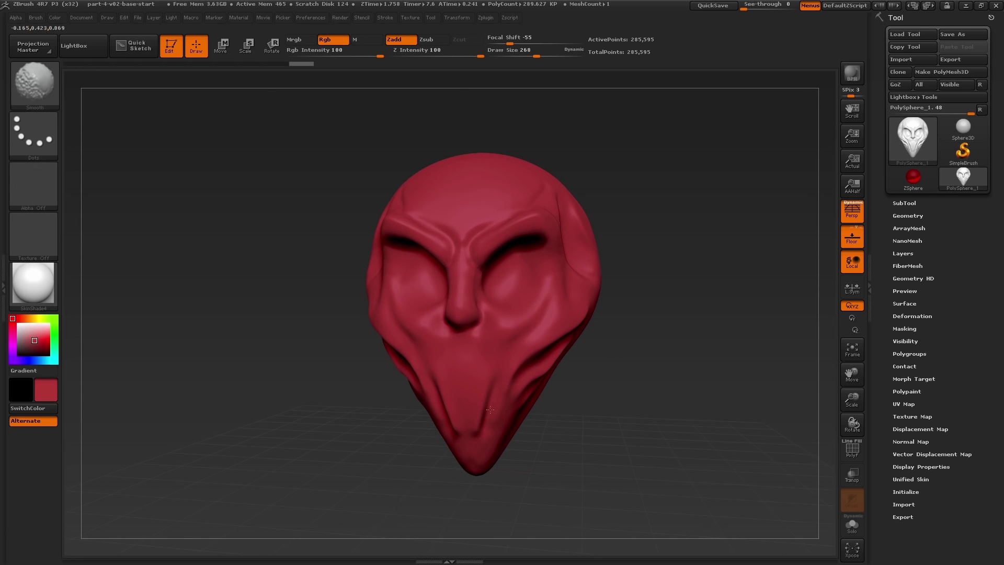
pyautogui.keyDown('shift'); pyautogui.moveTo(502, 397); pyautogui.dragTo(494, 413); pyautogui.keyUp('shift')
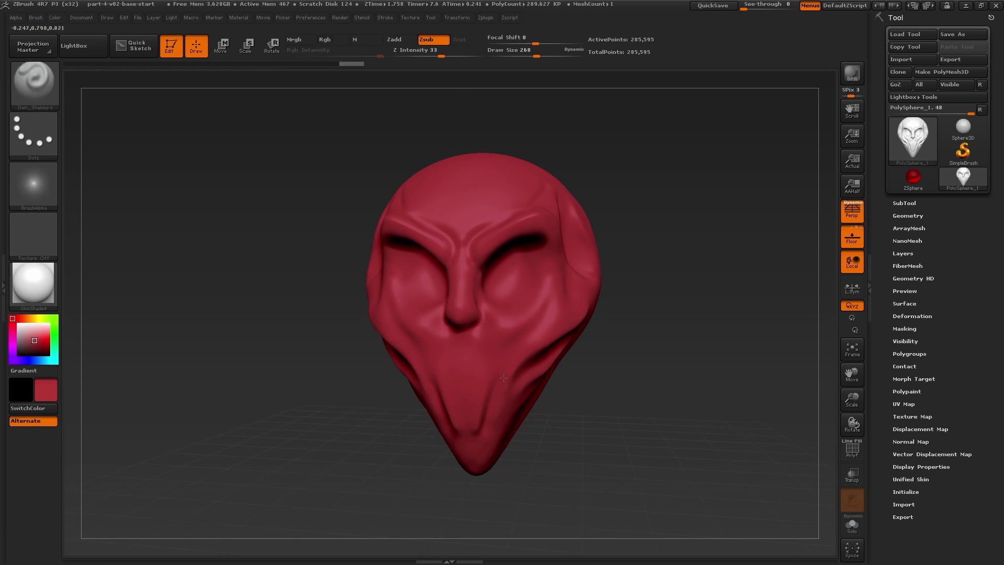
# Step: Smooth the temple area and the folds along the side of the jaw
pyautogui.keyDown('shift'); pyautogui.moveTo(654, 366); pyautogui.dragTo(685, 361); pyautogui.keyUp('shift')
pyautogui.keyDown('shift'); pyautogui.moveTo(385, 208); pyautogui.dragTo(389, 202); pyautogui.keyUp('shift')
pyautogui.moveTo(262, 235); pyautogui.dragTo(330, 237)
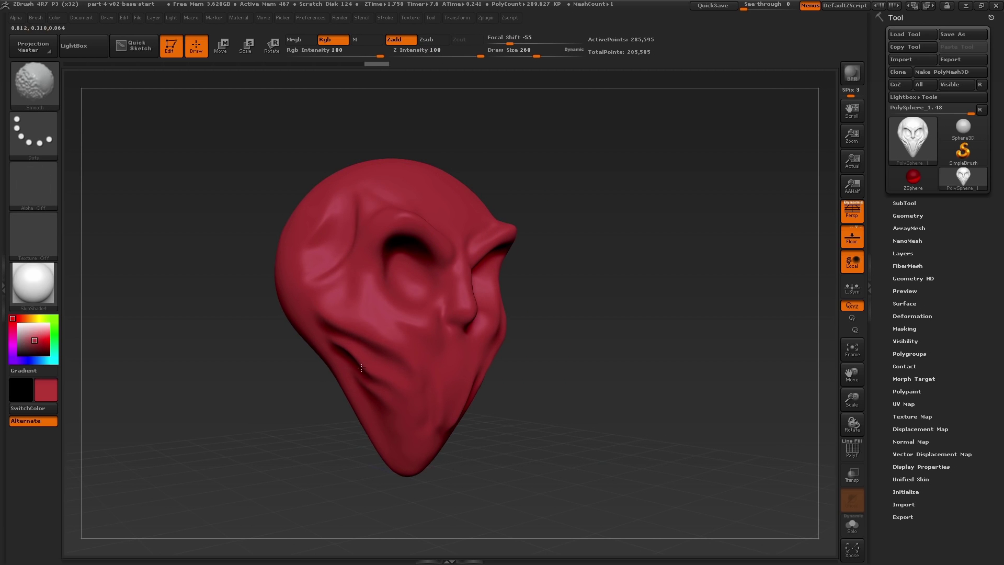
pyautogui.keyDown('shift'); pyautogui.moveTo(361, 367); pyautogui.dragTo(374, 382); pyautogui.keyUp('shift')
# Step: Switch to the ClayBuildup brush and lower its Draw Size to 149 and its Z Intensity to 9
pyautogui.moveTo(643, 367); pyautogui.dragTo(510, 358)
pyautogui.moveTo(623, 338); pyautogui.dragTo(677, 331)
pyautogui.press('b')
pyautogui.press('c')
pyautogui.press('b')
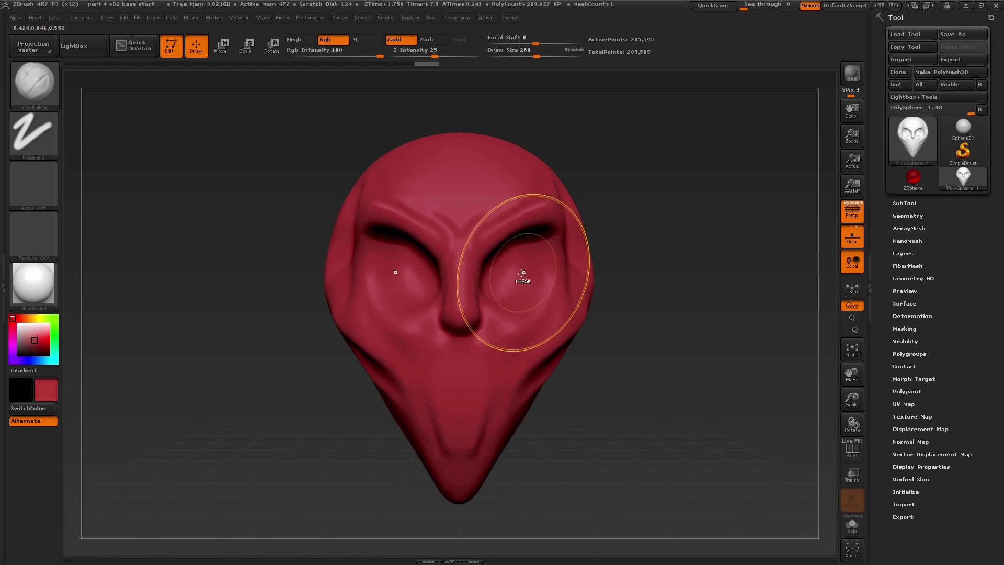
pyautogui.keyDown('ctrl'); pyautogui.moveTo(521, 278); pyautogui.dragTo(547, 314, button='right'); pyautogui.keyUp('ctrl')
pyautogui.moveTo(434, 330)
pyautogui.mouseDown(button='right')
pyautogui.moveTo(370, 314)
pyautogui.moveTo(464, 235)
pyautogui.moveTo(489, 282)
pyautogui.mouseUp(button='right')
pyautogui.press('s')
pyautogui.moveTo(466, 372); pyautogui.dragTo(454, 373)
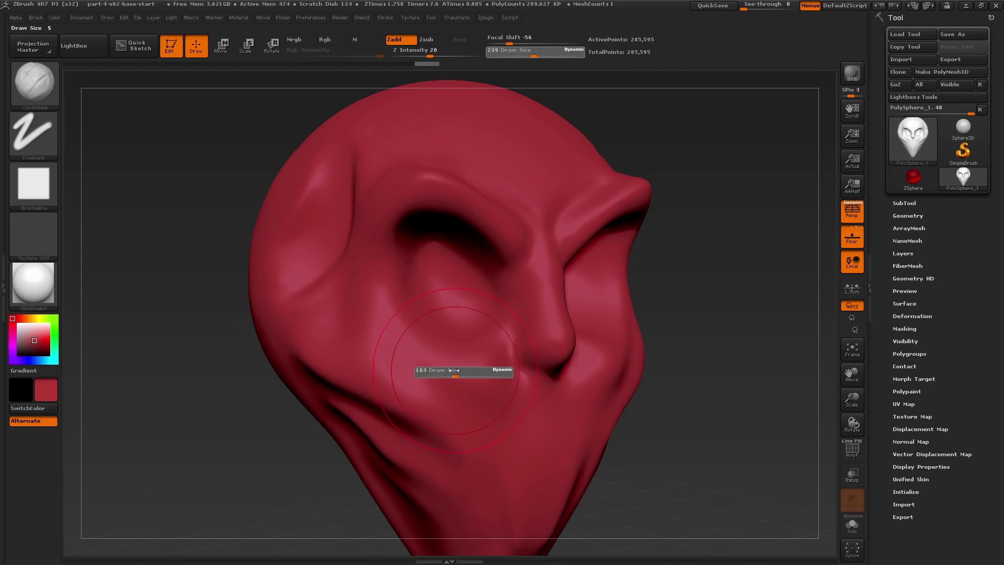
pyautogui.moveTo(425, 52); pyautogui.dragTo(415, 52)
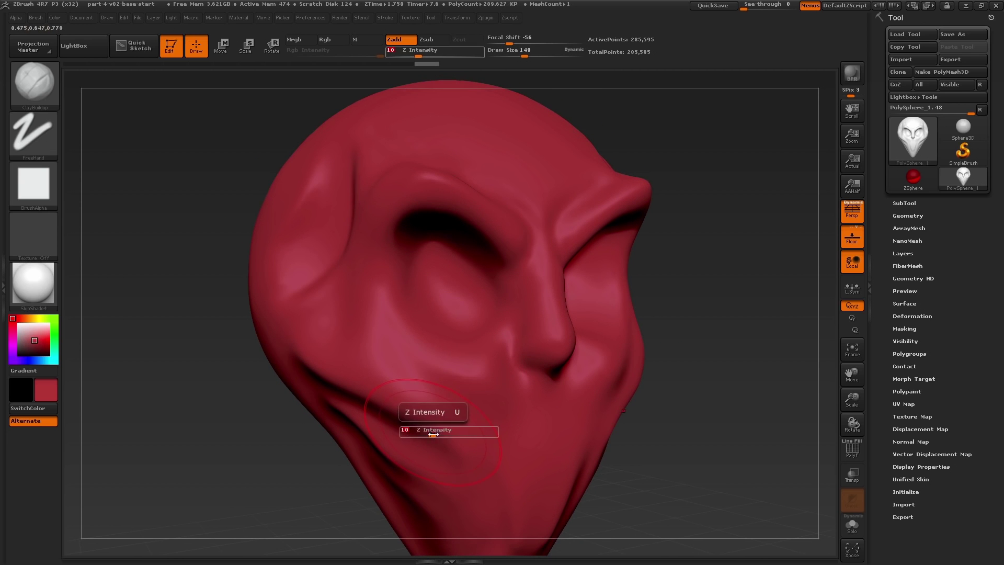
pyautogui.moveTo(433, 435); pyautogui.dragTo(432, 435)
# Step: Build up the cheeks below the eye sockets with clay strokes at Draw Size 120 and smooth them
pyautogui.moveTo(409, 335); pyautogui.dragTo(486, 384)
pyautogui.moveTo(453, 361); pyautogui.dragTo(494, 354, button='right')
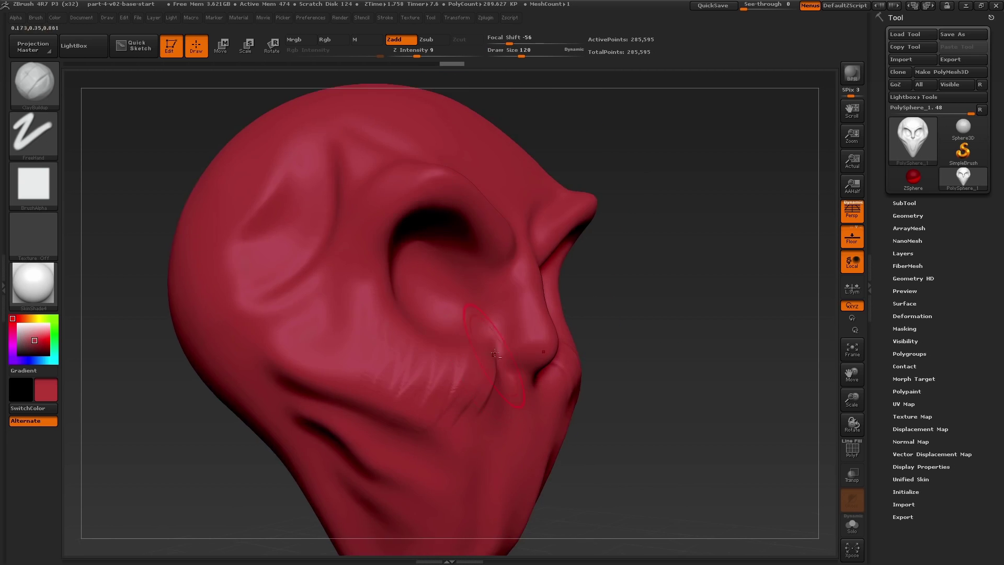
pyautogui.moveTo(488, 369)
pyautogui.mouseDown()
pyautogui.moveTo(432, 437)
pyautogui.moveTo(444, 418)
pyautogui.mouseUp()
pyautogui.moveTo(457, 410)
pyautogui.mouseDown(button='right')
pyautogui.moveTo(419, 410)
pyautogui.moveTo(413, 400)
pyautogui.mouseUp(button='right')
pyautogui.keyDown('shift'); pyautogui.moveTo(398, 358); pyautogui.dragTo(386, 317); pyautogui.keyUp('shift')
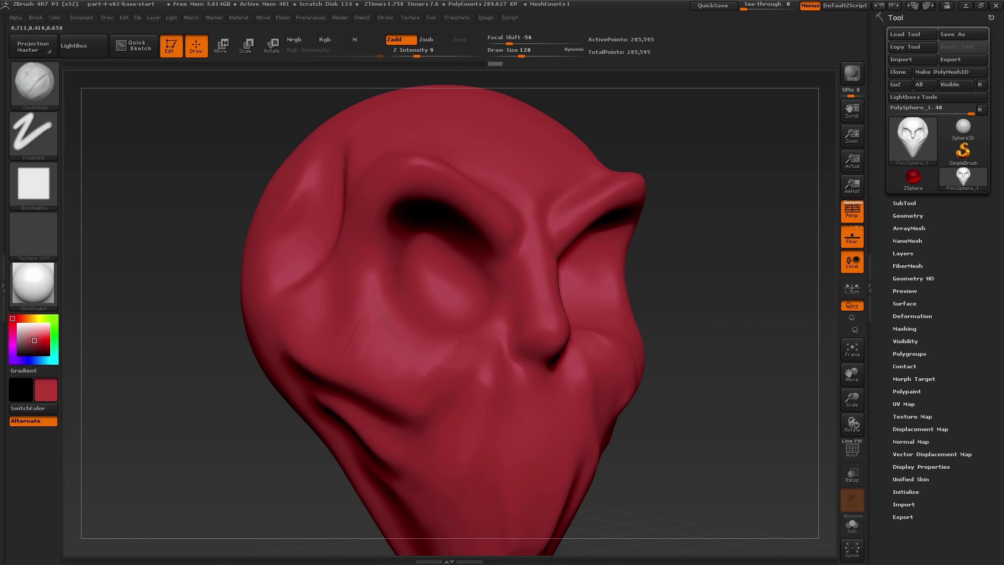
# Step: Fill the eye sockets with rounded clay volume at Draw Size 120 and smooth the bulges
pyautogui.moveTo(428, 411); pyautogui.dragTo(519, 324, button='right')
pyautogui.moveTo(455, 297); pyautogui.dragTo(397, 293, button='right')
pyautogui.moveTo(449, 288); pyautogui.dragTo(473, 273)
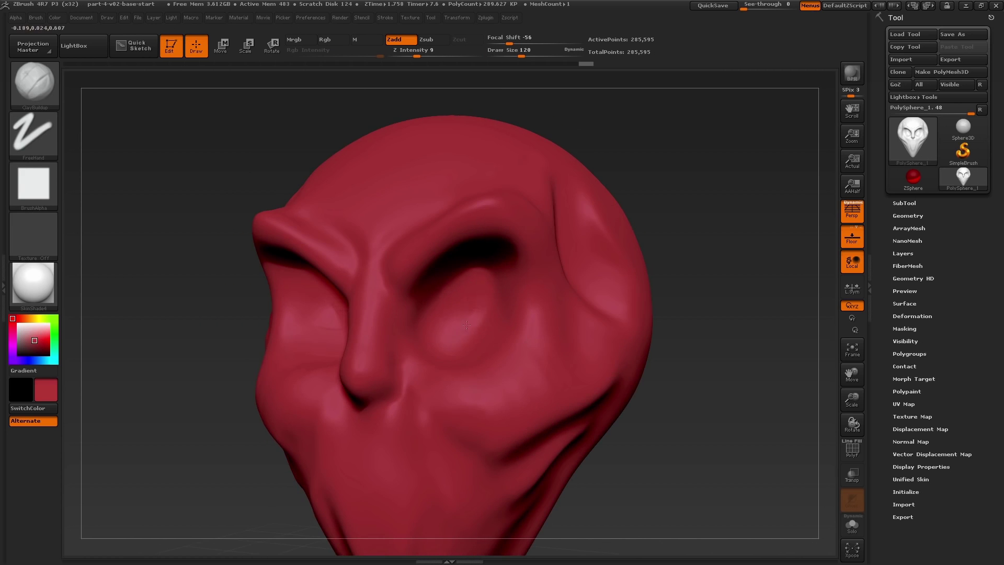
pyautogui.moveTo(450, 293); pyautogui.dragTo(508, 272, button='right')
pyautogui.moveTo(478, 319)
pyautogui.mouseDown()
pyautogui.moveTo(497, 287)
pyautogui.moveTo(483, 320)
pyautogui.mouseUp()
pyautogui.moveTo(504, 300); pyautogui.dragTo(444, 314, button='right')
pyautogui.moveTo(442, 306)
pyautogui.mouseDown()
pyautogui.moveTo(458, 264)
pyautogui.moveTo(495, 267)
pyautogui.mouseUp()
pyautogui.moveTo(419, 309); pyautogui.dragTo(461, 313, button='right')
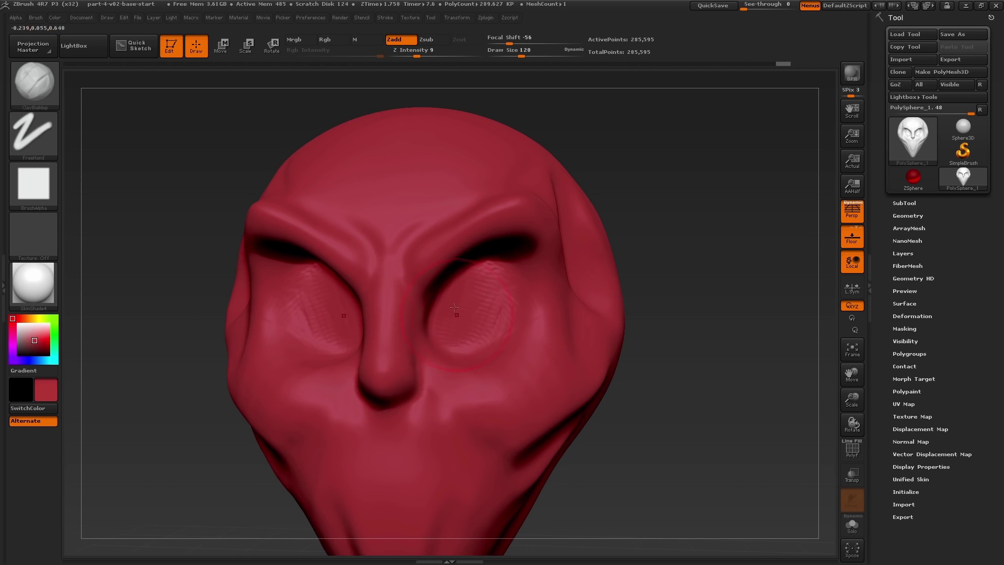
pyautogui.moveTo(457, 316)
pyautogui.keyDown('shift'); pyautogui.mouseDown()
pyautogui.moveTo(467, 296)
pyautogui.moveTo(492, 309)
pyautogui.mouseUp(); pyautogui.keyUp('shift')
# Step: Add clay strokes along the inner brow ridges above the eye sockets at Draw Size 101
pyautogui.moveTo(529, 277); pyautogui.dragTo(478, 242, button='right')
pyautogui.moveTo(432, 283); pyautogui.dragTo(445, 250)
pyautogui.moveTo(444, 251); pyautogui.dragTo(471, 225, button='right')
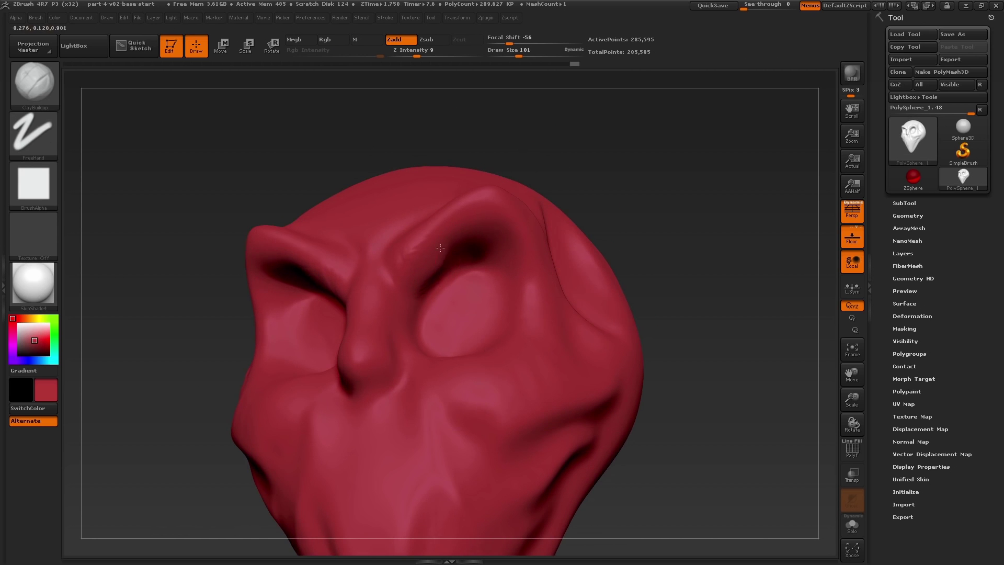
pyautogui.moveTo(448, 253); pyautogui.dragTo(491, 242)
pyautogui.moveTo(491, 242); pyautogui.dragTo(529, 246, button='right')
pyautogui.moveTo(516, 261); pyautogui.dragTo(500, 250)
pyautogui.moveTo(499, 250); pyautogui.dragTo(455, 244, button='right')
pyautogui.moveTo(442, 257); pyautogui.dragTo(460, 238)
# Step: Thicken the brow ridges from the nose bridge out to their outer ends with more clay strokes
pyautogui.moveTo(419, 238)
pyautogui.mouseDown(button='right')
pyautogui.moveTo(453, 235)
pyautogui.moveTo(471, 345)
pyautogui.mouseUp(button='right')
pyautogui.moveTo(411, 311); pyautogui.dragTo(455, 280)
pyautogui.moveTo(426, 296); pyautogui.dragTo(505, 246)
pyautogui.moveTo(503, 248); pyautogui.dragTo(462, 245, button='right')
pyautogui.moveTo(502, 249); pyautogui.dragTo(539, 236)
pyautogui.moveTo(500, 253); pyautogui.dragTo(528, 230)
pyautogui.moveTo(507, 237); pyautogui.dragTo(544, 240, button='right')
pyautogui.moveTo(460, 277)
pyautogui.mouseDown()
pyautogui.moveTo(481, 245)
pyautogui.moveTo(414, 302)
pyautogui.mouseUp()
# Step: Undo the last four brow strokes and redo two of them
pyautogui.hotkey('ctrl', 'z')
pyautogui.hotkey('ctrl', 'z')
pyautogui.hotkey('ctrl', 'z')
pyautogui.hotkey('ctrl', 'z')
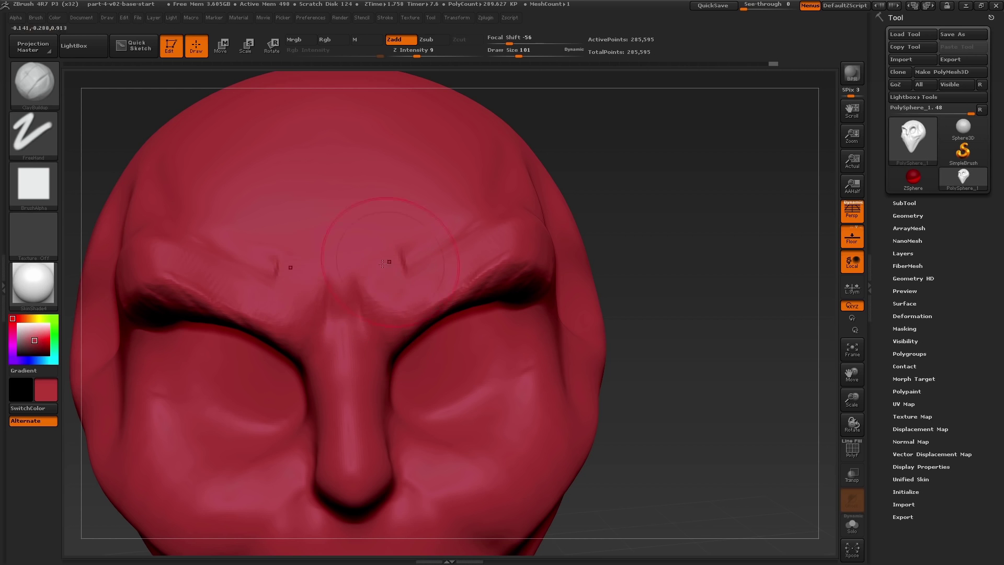
pyautogui.hotkey('ctrl', 'shift', 'z')
pyautogui.hotkey('ctrl', 'shift', 'z')
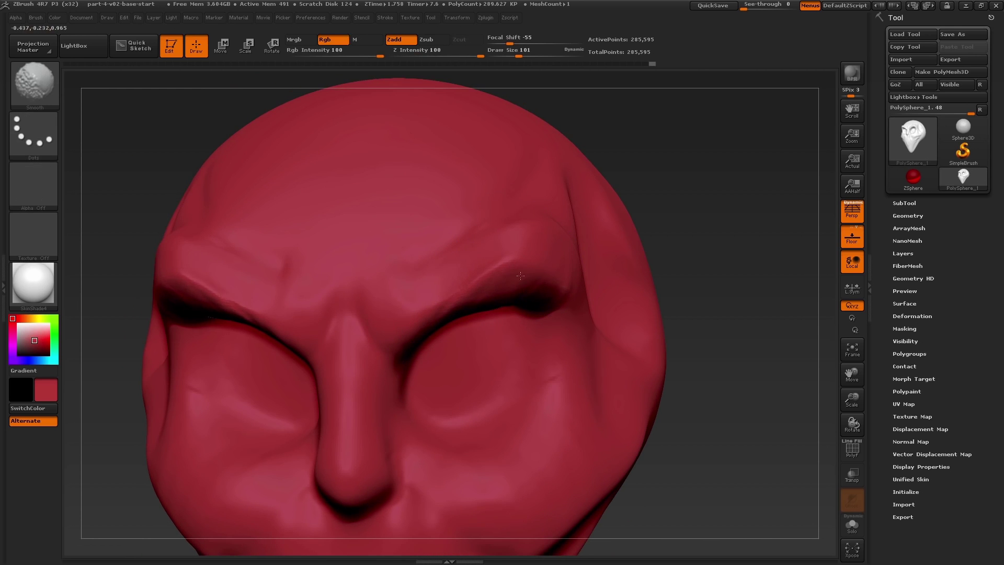
# Step: Outline the upper and lower eyelids on the eye bulges with clay strokes at Draw Size 20
pyautogui.press('s')
pyautogui.click(436, 286)
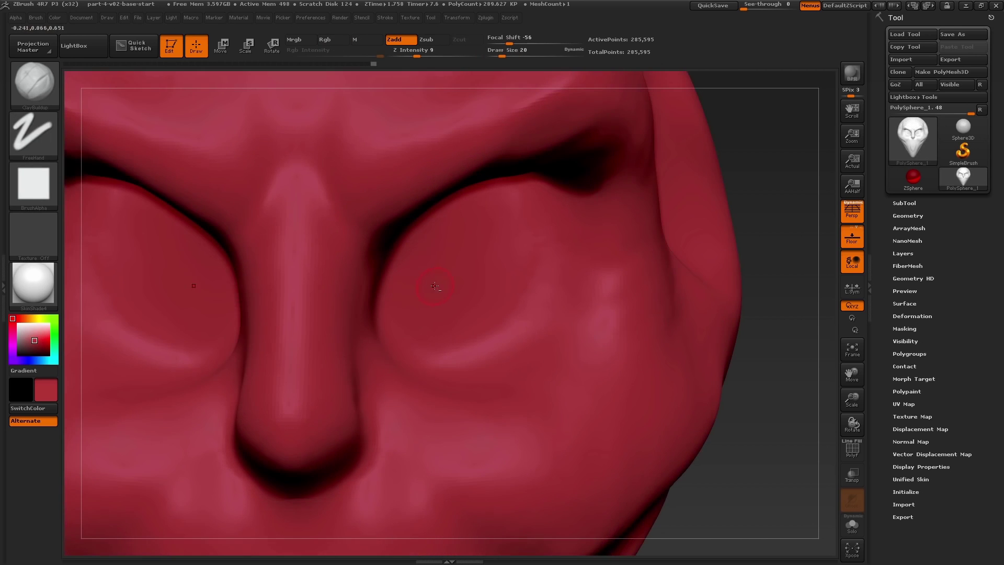
pyautogui.moveTo(438, 275)
pyautogui.mouseDown()
pyautogui.moveTo(495, 246)
pyautogui.moveTo(524, 255)
pyautogui.mouseUp()
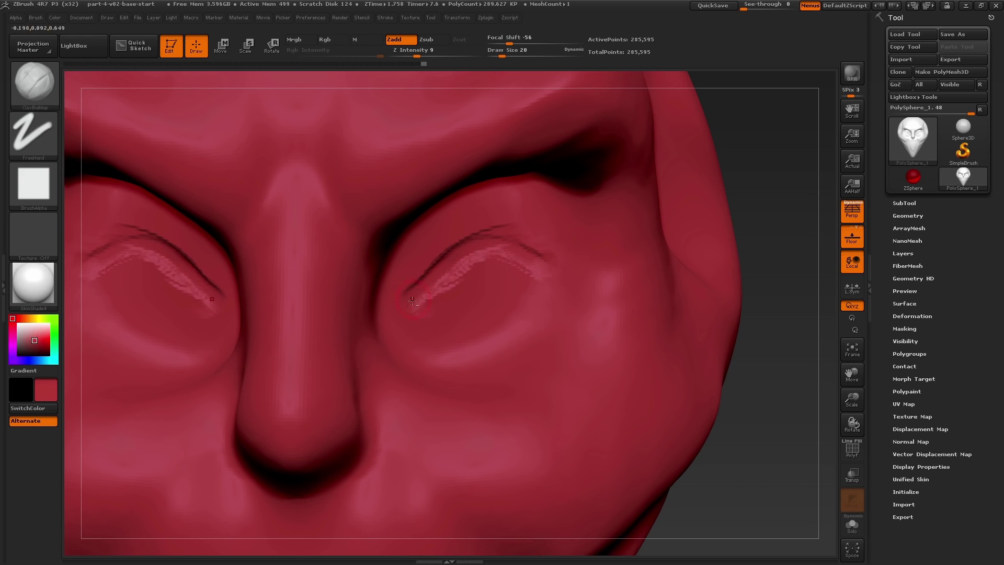
pyautogui.moveTo(494, 313); pyautogui.dragTo(526, 259)
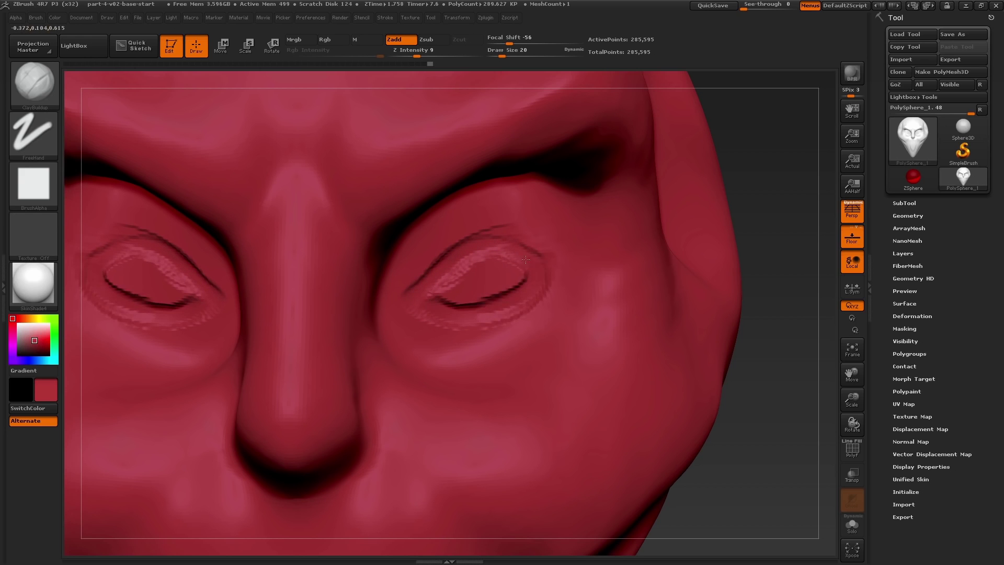
# Step: Shape the eye openings between the lids at Draw Size 23 and define the upper lid crease at Draw Size 17
pyautogui.press(']')
pyautogui.moveTo(443, 299)
pyautogui.mouseDown()
pyautogui.moveTo(469, 264)
pyautogui.moveTo(486, 297)
pyautogui.moveTo(510, 272)
pyautogui.moveTo(467, 293)
pyautogui.moveTo(482, 254)
pyautogui.mouseUp()
pyautogui.moveTo(591, 283); pyautogui.dragTo(533, 275, button='right')
pyautogui.moveTo(534, 266); pyautogui.dragTo(515, 289)
pyautogui.moveTo(555, 285)
pyautogui.mouseDown(button='right')
pyautogui.moveTo(508, 283)
pyautogui.moveTo(568, 280)
pyautogui.mouseUp(button='right')
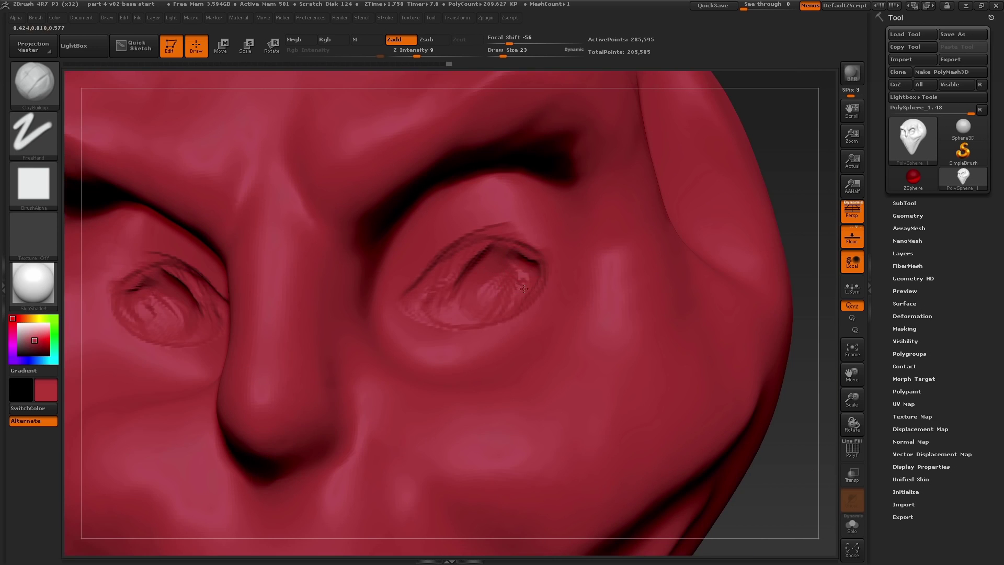
pyautogui.moveTo(529, 274); pyautogui.dragTo(519, 285)
pyautogui.moveTo(471, 300); pyautogui.dragTo(415, 305, button='right')
pyautogui.press('[')
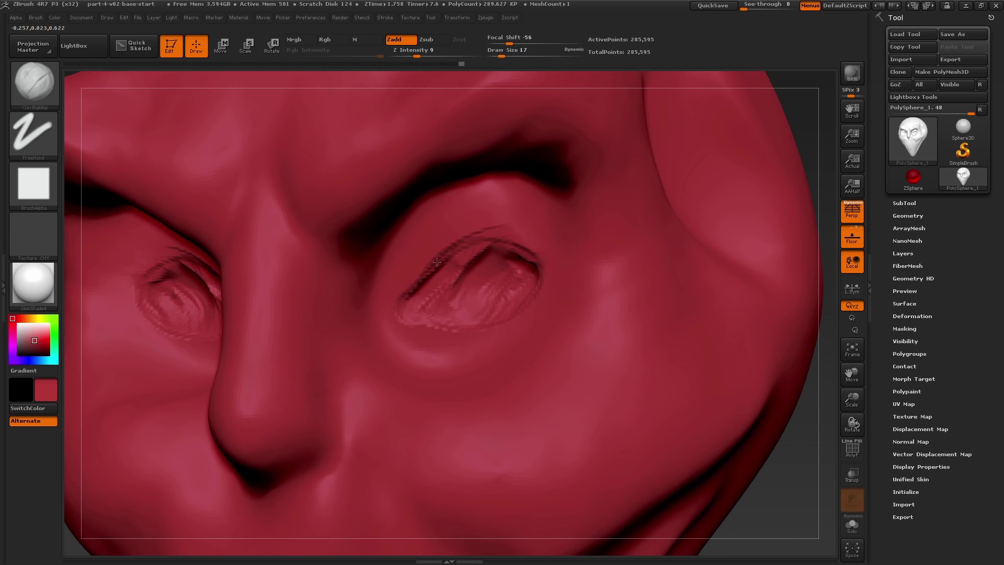
pyautogui.moveTo(437, 262)
pyautogui.mouseDown(button='right')
pyautogui.moveTo(434, 307)
pyautogui.moveTo(459, 300)
pyautogui.moveTo(452, 262)
pyautogui.moveTo(441, 286)
pyautogui.moveTo(436, 279)
pyautogui.moveTo(470, 297)
pyautogui.moveTo(478, 320)
pyautogui.moveTo(482, 287)
pyautogui.moveTo(505, 297)
pyautogui.moveTo(496, 309)
pyautogui.moveTo(479, 298)
pyautogui.moveTo(494, 307)
pyautogui.mouseUp(button='right')
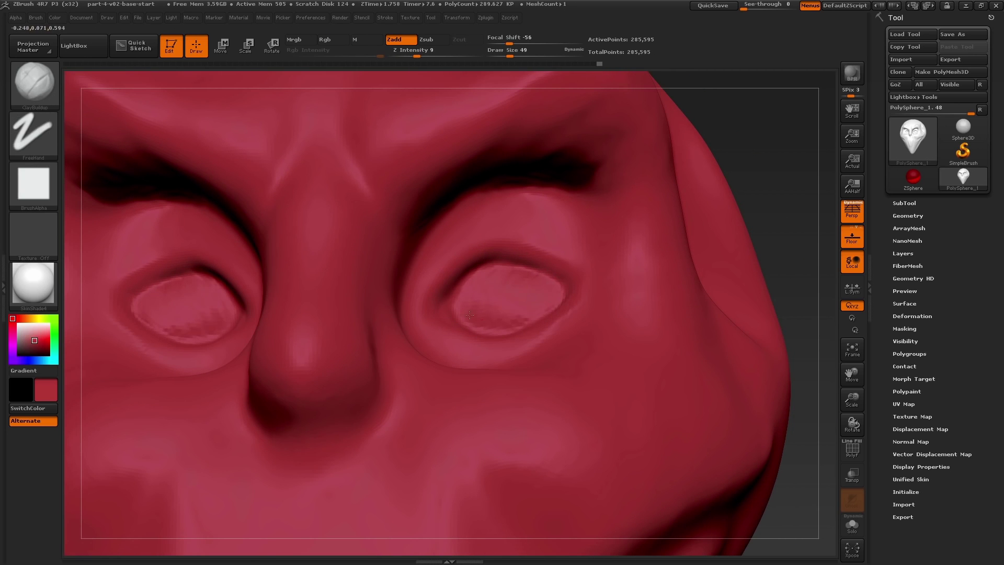
# Step: Build up the eyeballs inside the lids at Draw Size 49 and smooth the lower eyelids
pyautogui.moveTo(470, 315); pyautogui.dragTo(518, 317)
pyautogui.moveTo(516, 312); pyautogui.dragTo(542, 304, button='right')
pyautogui.moveTo(482, 282)
pyautogui.mouseDown()
pyautogui.moveTo(515, 277)
pyautogui.moveTo(515, 308)
pyautogui.moveTo(531, 313)
pyautogui.mouseUp()
pyautogui.moveTo(547, 306); pyautogui.dragTo(534, 303, button='right')
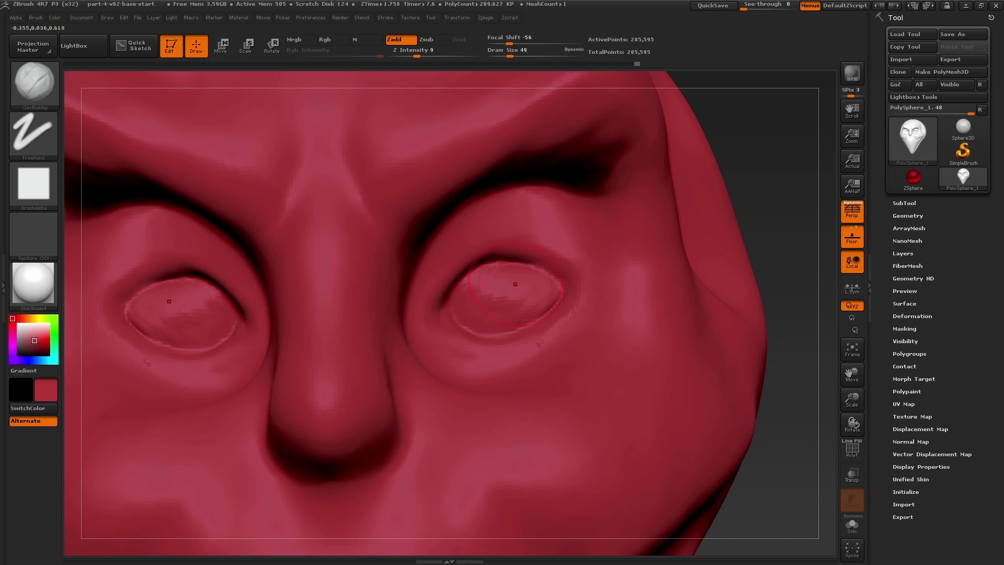
pyautogui.moveTo(495, 287); pyautogui.dragTo(474, 311, button='right')
pyautogui.keyDown('shift'); pyautogui.moveTo(564, 320); pyautogui.dragTo(510, 355); pyautogui.keyUp('shift')
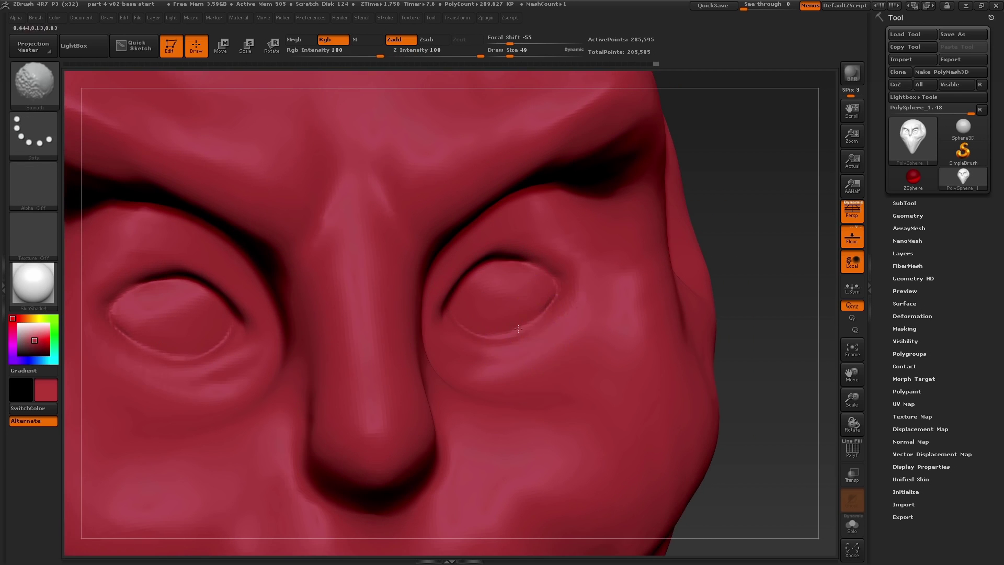
pyautogui.moveTo(510, 340); pyautogui.dragTo(534, 335, button='right')
pyautogui.keyDown('shift'); pyautogui.moveTo(539, 343); pyautogui.dragTo(502, 350); pyautogui.keyUp('shift')
# Step: Round out the centre of the eyeballs with clay strokes at Draw Size 37 and smooth them
pyautogui.moveTo(507, 293); pyautogui.dragTo(473, 299, button='right')
pyautogui.press('[')
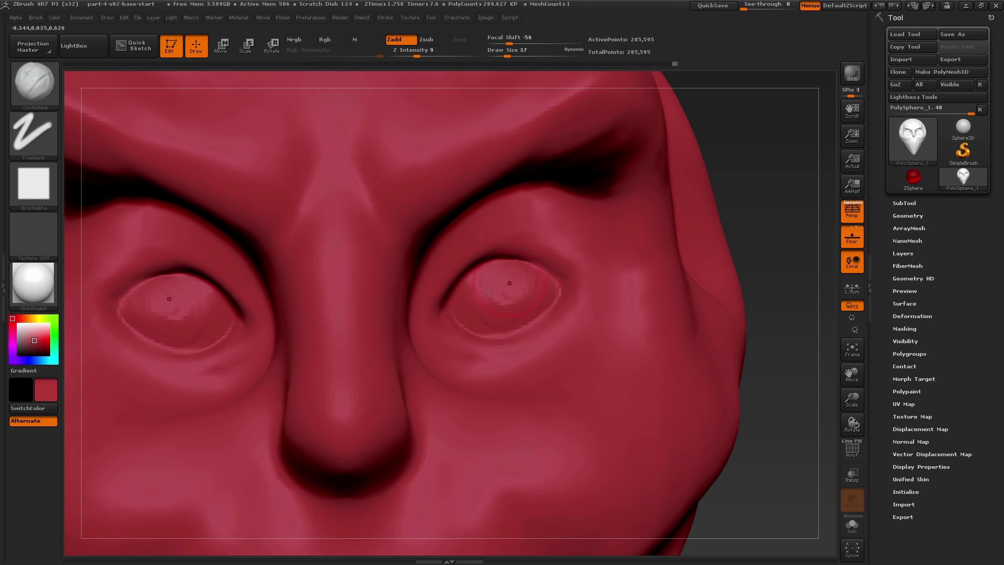
pyautogui.press('[')
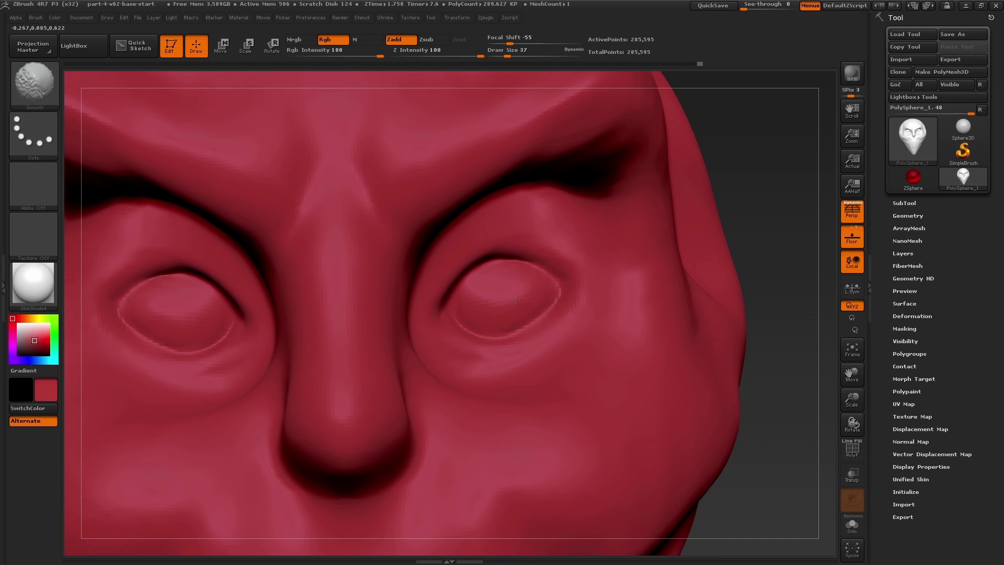
# Step: Build up the eyelid rims and eye corners at Draw Size 27 and 25, smoothing the lower outer edges
pyautogui.moveTo(497, 306); pyautogui.dragTo(457, 283, button='right')
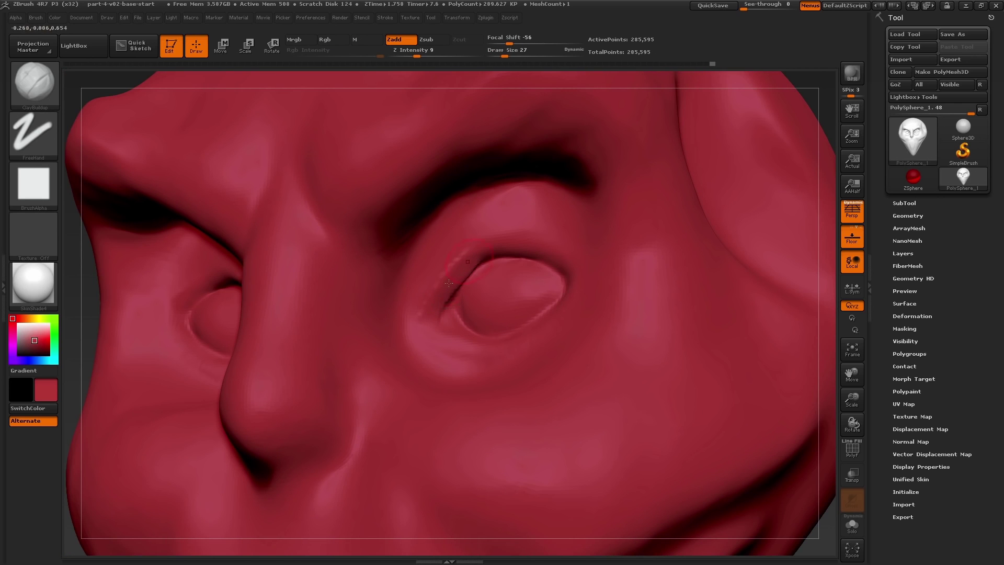
pyautogui.moveTo(498, 241); pyautogui.dragTo(523, 258, button='right')
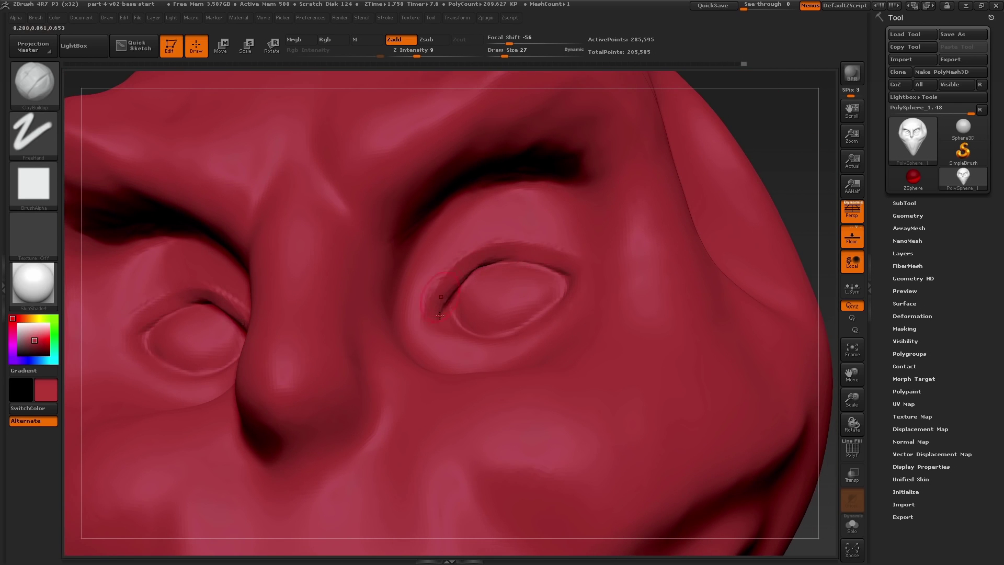
pyautogui.moveTo(440, 316); pyautogui.dragTo(434, 304, button='right')
pyautogui.press('s')
pyautogui.moveTo(440, 319); pyautogui.dragTo(437, 320)
pyautogui.moveTo(436, 321); pyautogui.dragTo(455, 333)
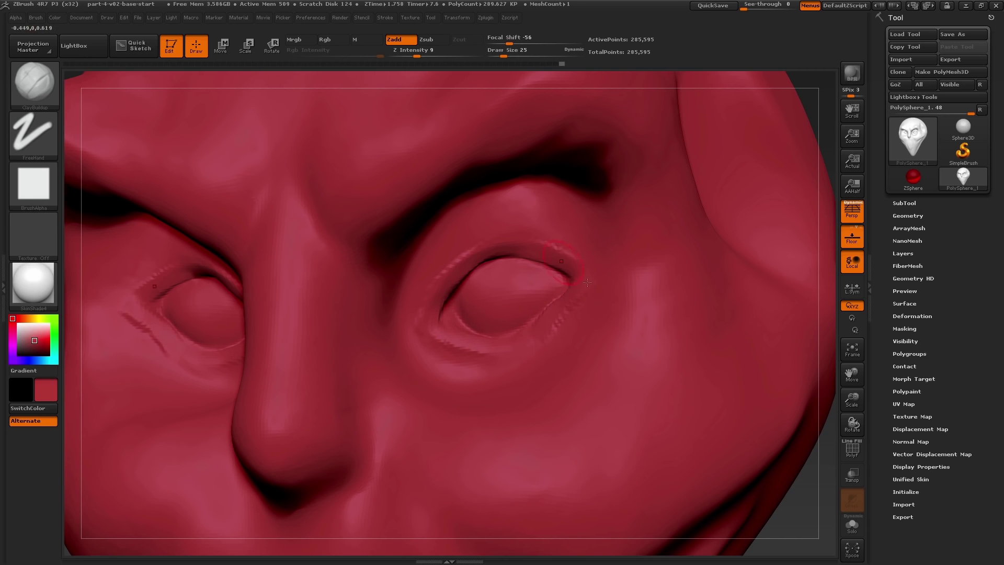
pyautogui.moveTo(584, 241); pyautogui.dragTo(463, 253, button='right')
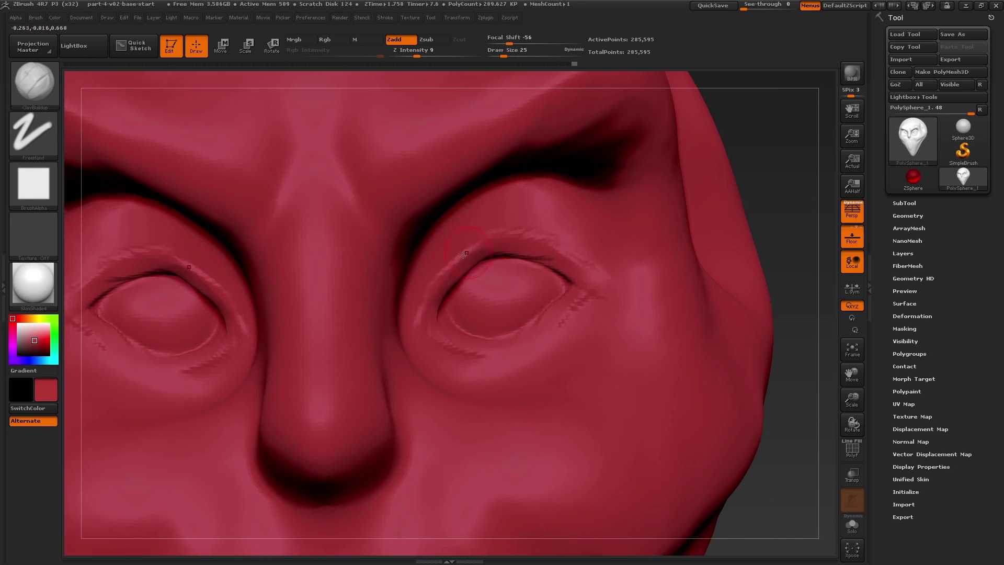
pyautogui.press('shift')
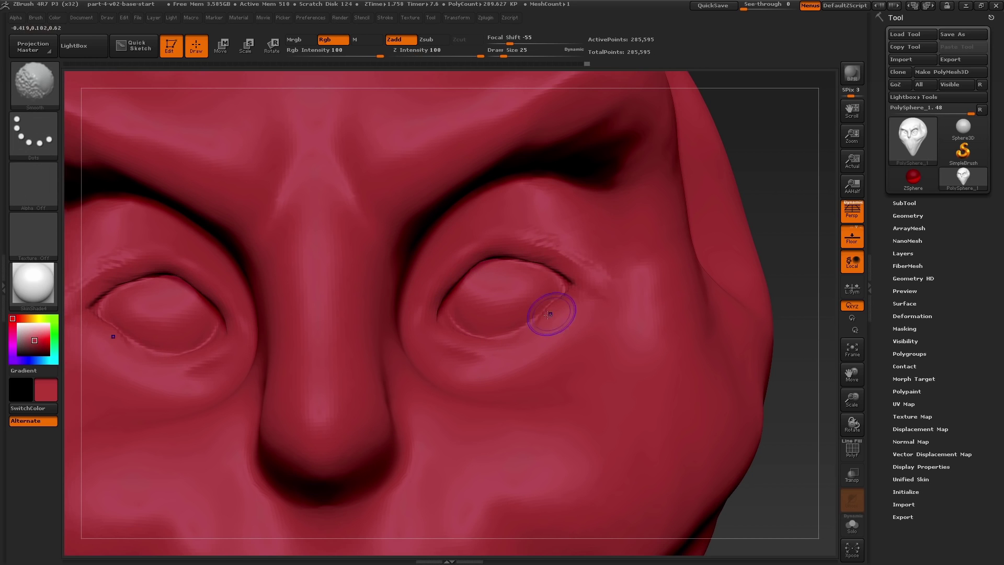
# Step: Build up the upper eyelid folds beneath the brows with wide clay strokes at Draw Size 44
pyautogui.moveTo(536, 235)
pyautogui.keyDown('shift'); pyautogui.mouseDown()
pyautogui.moveTo(515, 237)
pyautogui.moveTo(600, 226)
pyautogui.mouseUp(); pyautogui.keyUp('shift')
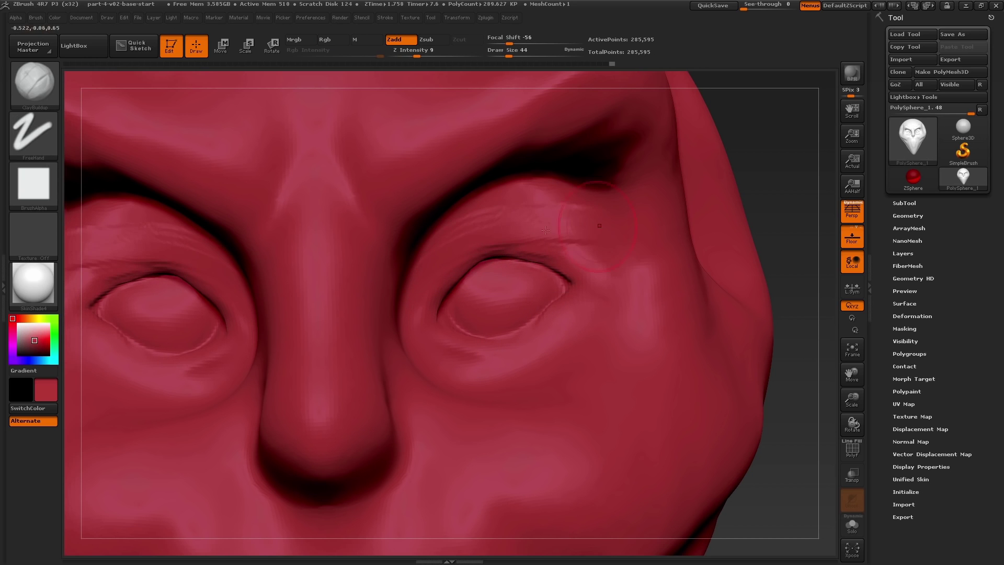
pyautogui.moveTo(453, 244); pyautogui.dragTo(562, 230)
pyautogui.moveTo(451, 235)
pyautogui.mouseDown()
pyautogui.moveTo(479, 210)
pyautogui.moveTo(580, 196)
pyautogui.mouseUp()
pyautogui.moveTo(455, 238)
pyautogui.mouseDown()
pyautogui.moveTo(544, 222)
pyautogui.moveTo(599, 233)
pyautogui.mouseUp()
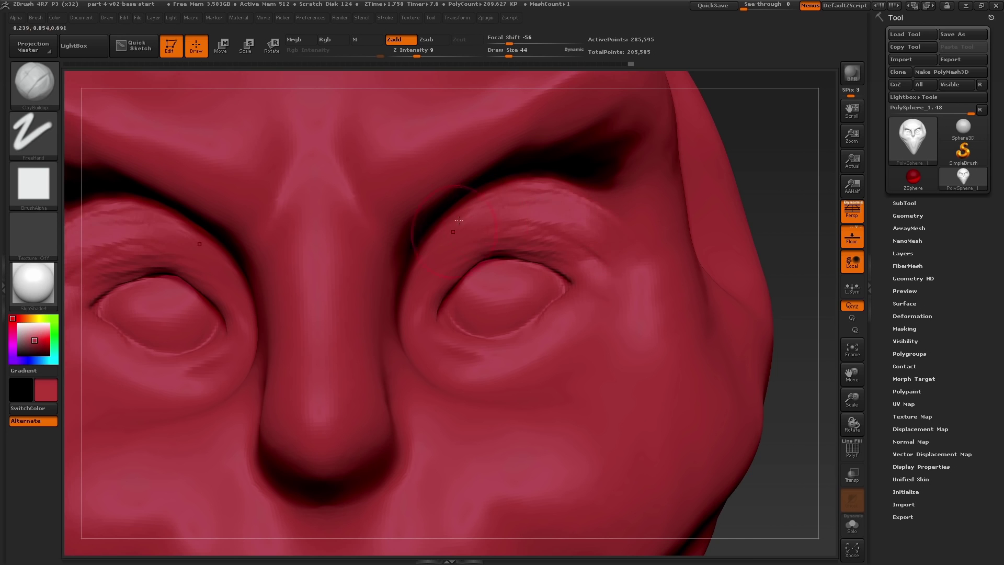
# Step: Define the inner eye corners and the edges of the lids with clay strokes at Draw Size 20
pyautogui.moveTo(471, 243)
pyautogui.mouseDown(button='right')
pyautogui.moveTo(445, 236)
pyautogui.moveTo(470, 251)
pyautogui.moveTo(460, 283)
pyautogui.mouseUp(button='right')
pyautogui.moveTo(489, 235); pyautogui.dragTo(406, 334)
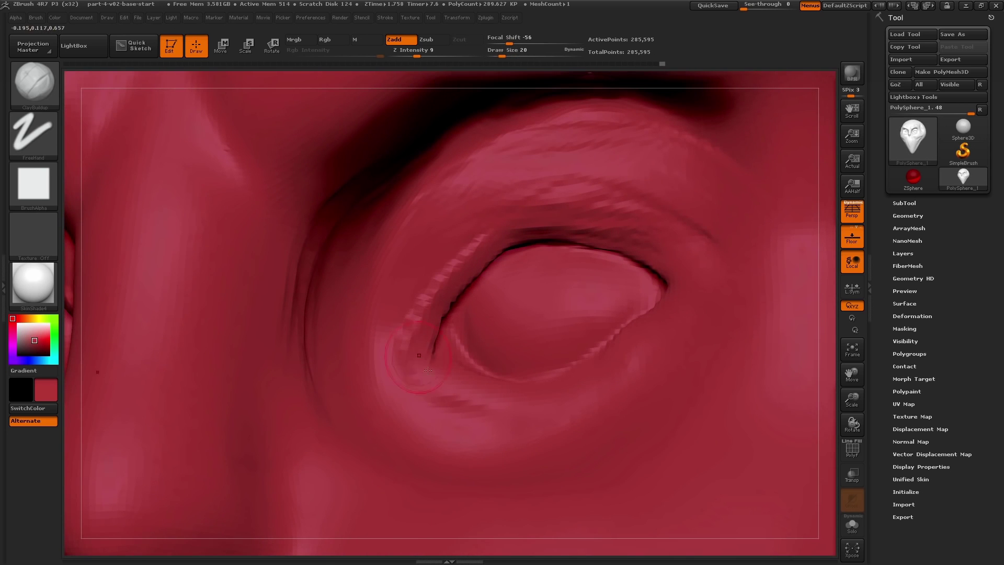
pyautogui.moveTo(459, 380); pyautogui.dragTo(492, 377, button='right')
pyautogui.moveTo(445, 371)
pyautogui.mouseDown()
pyautogui.moveTo(477, 383)
pyautogui.moveTo(594, 369)
pyautogui.mouseUp()
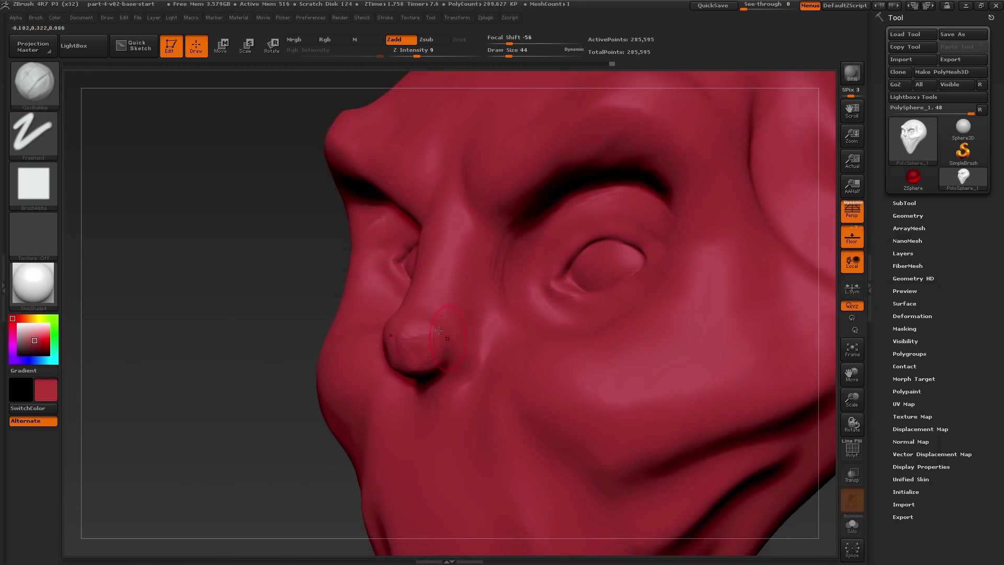
# Step: Add volume to the nose tip, raising the Draw Size to about 74, and smooth it
pyautogui.moveTo(413, 335); pyautogui.dragTo(455, 345, button='right')
pyautogui.press('s')
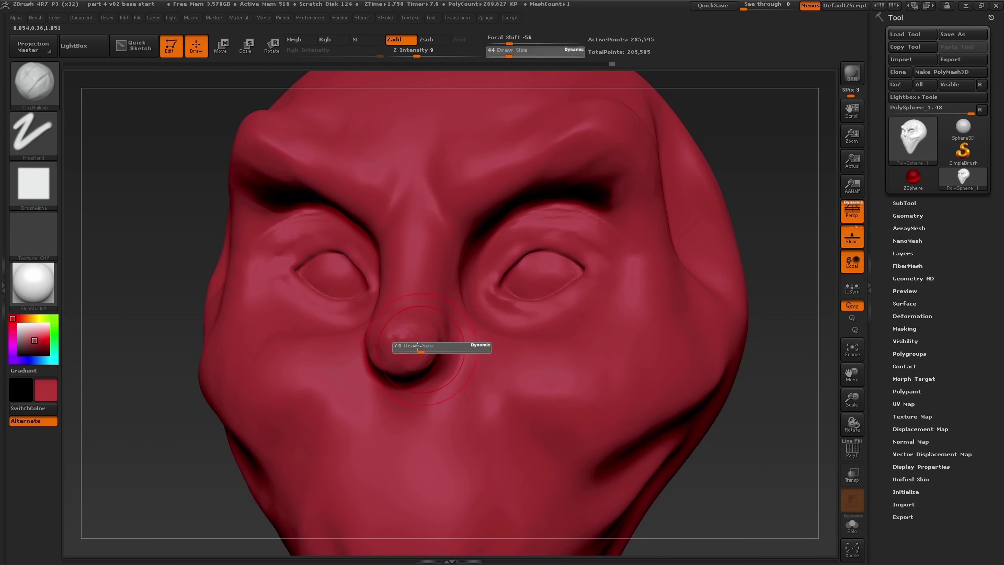
pyautogui.moveTo(419, 351); pyautogui.dragTo(420, 351)
pyautogui.moveTo(473, 324); pyautogui.dragTo(426, 316, button='right')
pyautogui.keyDown('shift'); pyautogui.moveTo(425, 316); pyautogui.dragTo(435, 338); pyautogui.keyUp('shift')
pyautogui.moveTo(435, 338); pyautogui.dragTo(471, 351, button='right')
# Step: Build up the nostril wings on the sides of the nose with smaller clay strokes and smooth them
pyautogui.press('s')
pyautogui.moveTo(475, 354); pyautogui.dragTo(463, 380)
pyautogui.moveTo(463, 380)
pyautogui.mouseDown(button='right')
pyautogui.moveTo(507, 361)
pyautogui.moveTo(462, 329)
pyautogui.moveTo(555, 342)
pyautogui.mouseUp(button='right')
pyautogui.moveTo(449, 359)
pyautogui.mouseDown()
pyautogui.moveTo(426, 365)
pyautogui.moveTo(419, 383)
pyautogui.mouseUp()
pyautogui.moveTo(432, 378); pyautogui.dragTo(444, 343, button='right')
pyautogui.keyDown('shift'); pyautogui.moveTo(444, 343); pyautogui.dragTo(439, 362); pyautogui.keyUp('shift')
# Step: Carve the nostrils into the underside of the nose at Draw Size 27 and smooth their rims
pyautogui.moveTo(441, 362)
pyautogui.mouseDown(button='right')
pyautogui.moveTo(449, 342)
pyautogui.moveTo(440, 373)
pyautogui.moveTo(452, 371)
pyautogui.mouseUp(button='right')
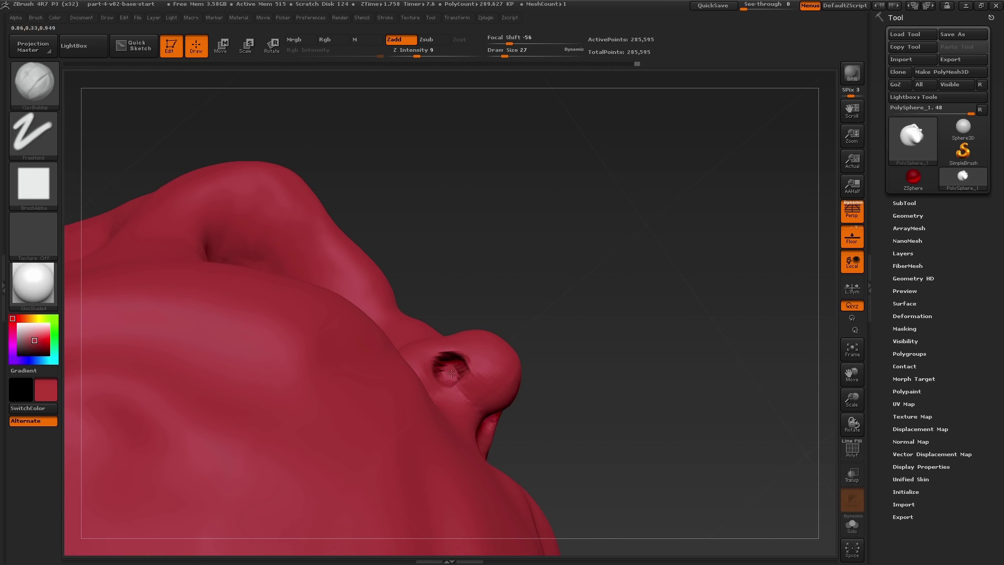
pyautogui.moveTo(405, 419); pyautogui.dragTo(415, 420)
pyautogui.moveTo(451, 370)
pyautogui.mouseDown(button='right')
pyautogui.moveTo(451, 393)
pyautogui.moveTo(449, 374)
pyautogui.mouseUp(button='right')
pyautogui.keyDown('shift'); pyautogui.moveTo(447, 366); pyautogui.dragTo(449, 362); pyautogui.keyUp('shift')
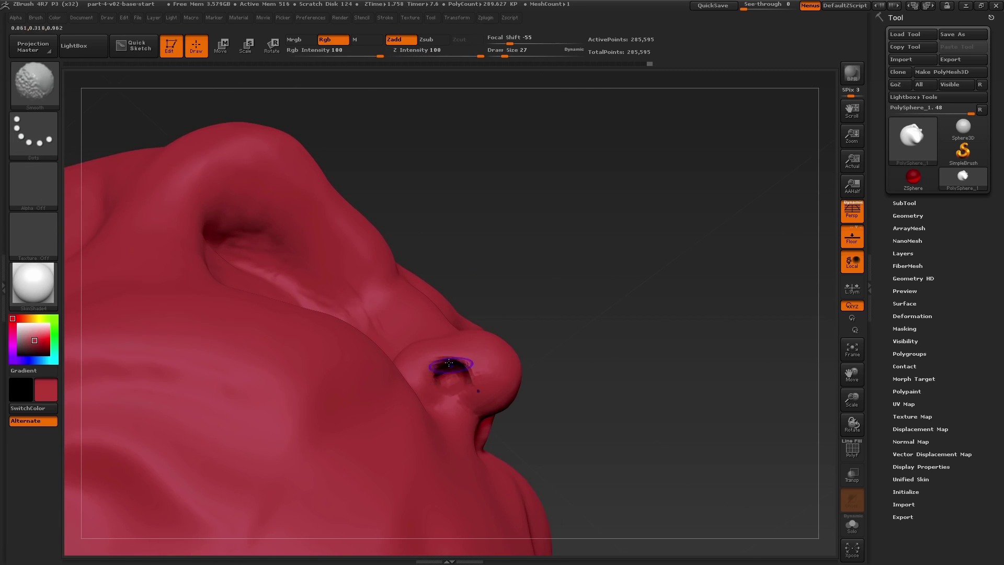
pyautogui.moveTo(449, 363); pyautogui.dragTo(485, 387, button='right')
# Step: Fill out the underside of the chin and jaw with clay strokes at Draw Size 163 and Z Intensity 17
pyautogui.moveTo(520, 270); pyautogui.dragTo(459, 455, button='right')
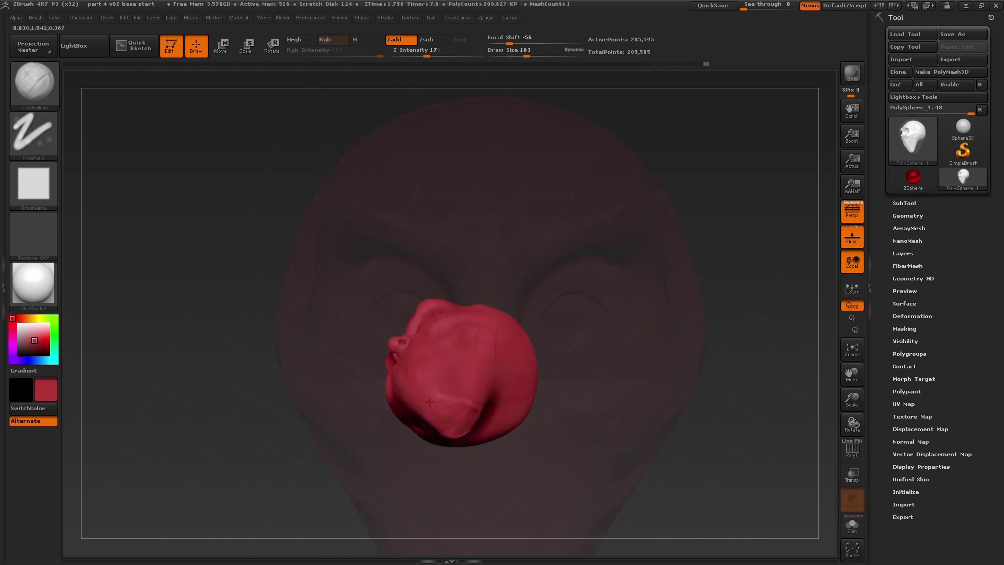
pyautogui.moveTo(430, 401)
pyautogui.mouseDown()
pyautogui.moveTo(457, 402)
pyautogui.moveTo(440, 383)
pyautogui.moveTo(447, 411)
pyautogui.mouseUp()
pyautogui.moveTo(448, 413); pyautogui.dragTo(446, 392, button='right')
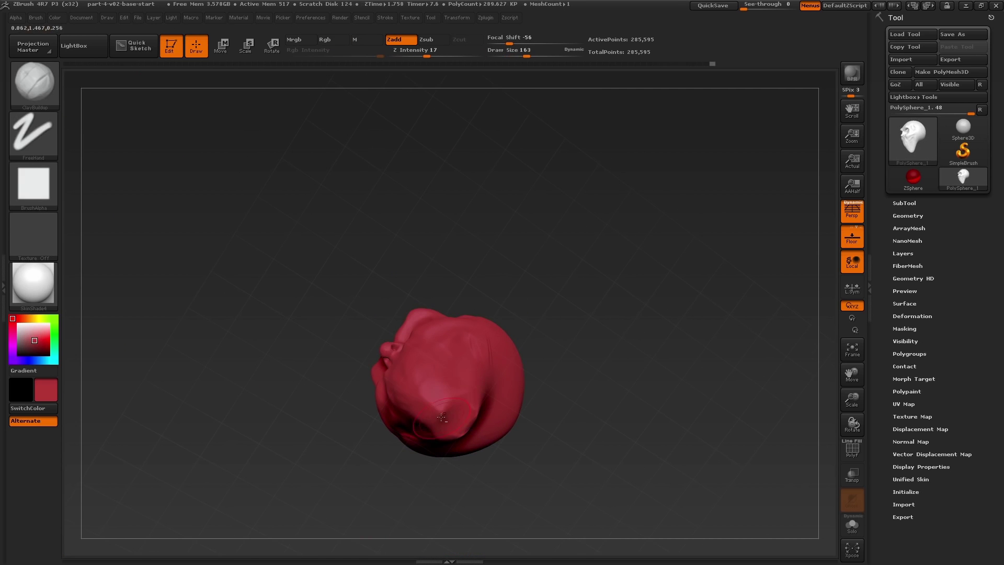
pyautogui.moveTo(443, 406); pyautogui.dragTo(425, 430)
pyautogui.moveTo(456, 396); pyautogui.dragTo(464, 429, button='right')
# Step: Sculpt and smooth the side of the face, building up the cheek at Draw Size 182 and Z Intensity 9
pyautogui.moveTo(487, 330)
pyautogui.mouseDown(button='right')
pyautogui.moveTo(482, 356)
pyautogui.moveTo(527, 369)
pyautogui.moveTo(498, 335)
pyautogui.mouseUp(button='right')
pyautogui.moveTo(516, 288)
pyautogui.mouseDown()
pyautogui.moveTo(549, 345)
pyautogui.moveTo(512, 404)
pyautogui.moveTo(477, 401)
pyautogui.moveTo(487, 362)
pyautogui.mouseUp()
pyautogui.moveTo(488, 362); pyautogui.dragTo(491, 398, button='right')
pyautogui.keyDown('shift'); pyautogui.moveTo(515, 236); pyautogui.dragTo(503, 264); pyautogui.keyUp('shift')
pyautogui.moveTo(486, 293)
pyautogui.mouseDown(button='right')
pyautogui.moveTo(509, 316)
pyautogui.moveTo(501, 328)
pyautogui.mouseUp(button='right')
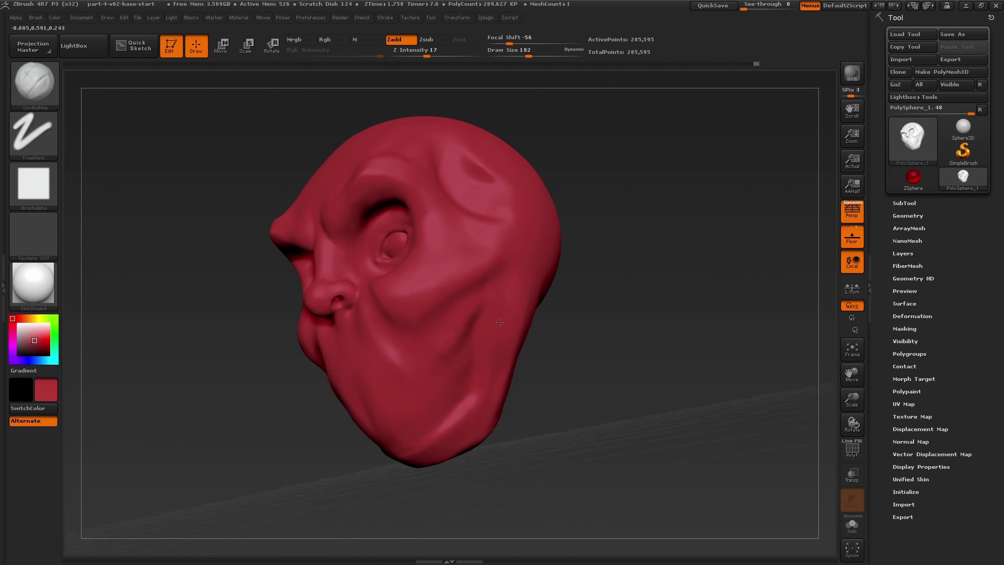
pyautogui.press('u')
pyautogui.moveTo(503, 331); pyautogui.dragTo(493, 331)
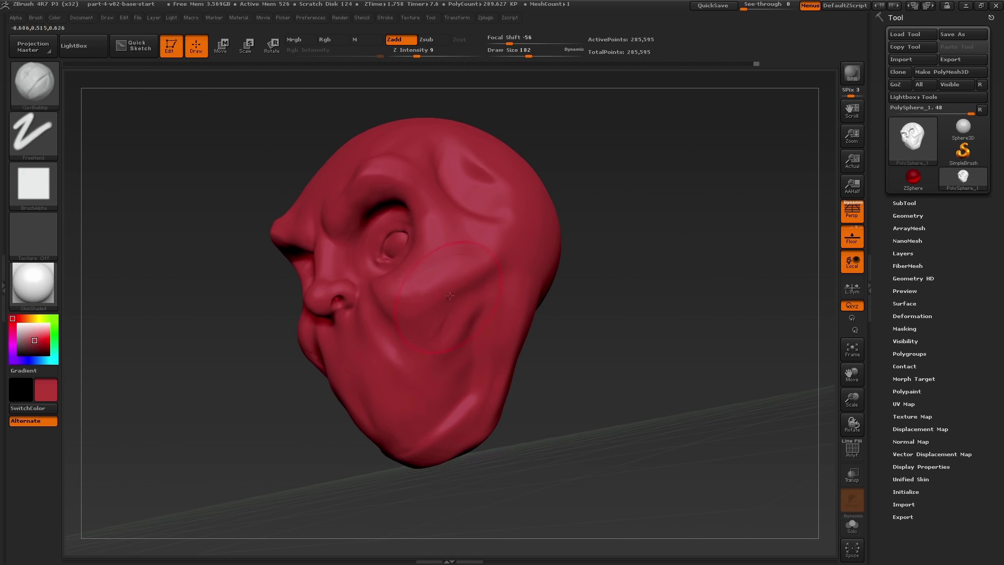
pyautogui.moveTo(450, 296)
pyautogui.mouseDown()
pyautogui.moveTo(448, 310)
pyautogui.moveTo(397, 329)
pyautogui.mouseUp()
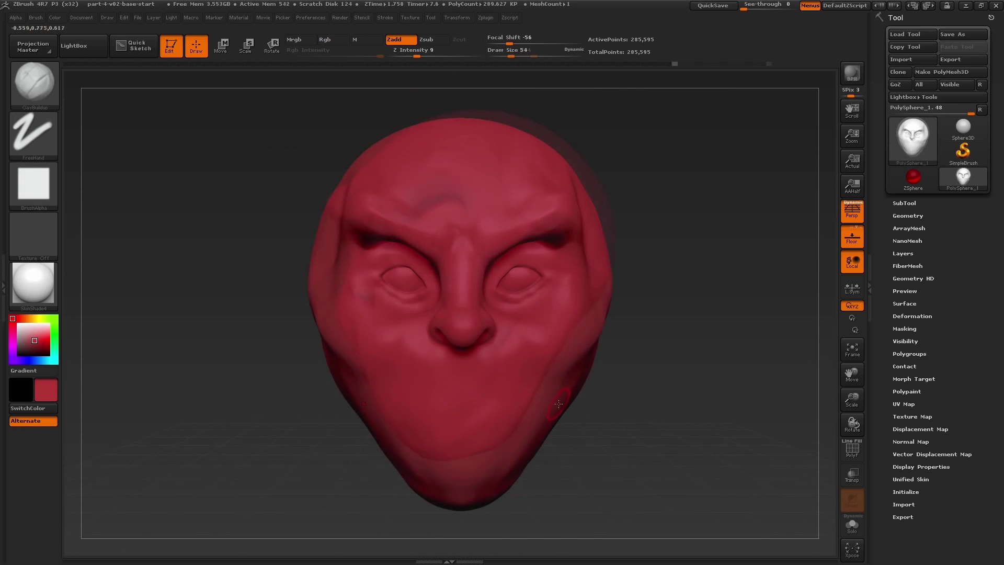
# Step: Switch to the Move brush, enlarge it, and reshape the outline of the jaw and the sides of the face
pyautogui.press('b')
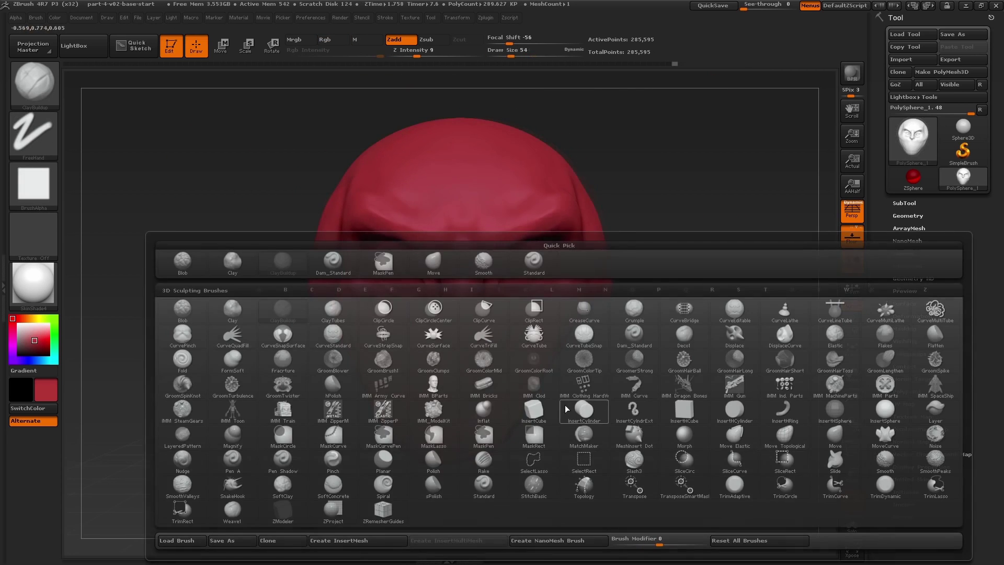
pyautogui.click(435, 268)
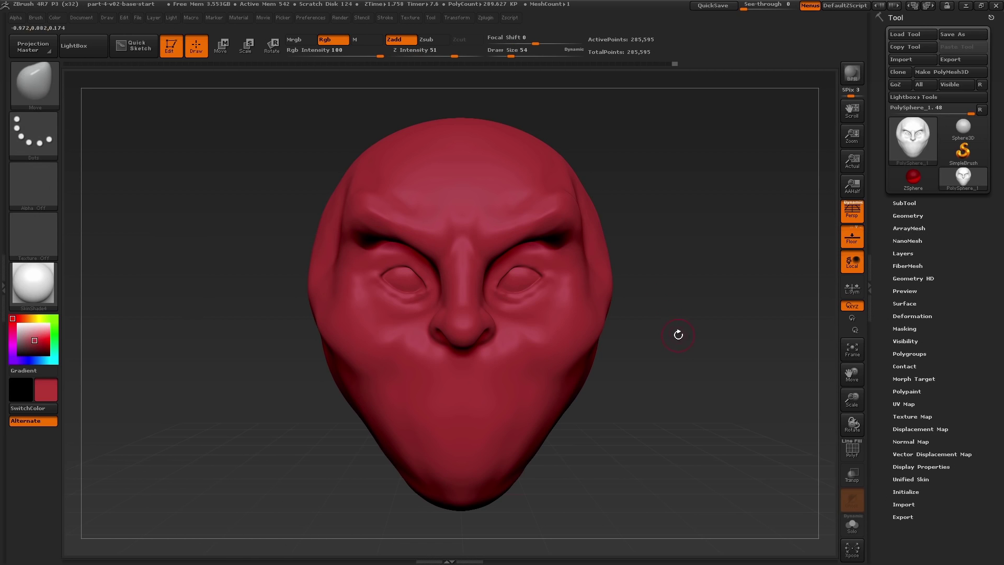
pyautogui.press('s')
pyautogui.moveTo(679, 334); pyautogui.dragTo(694, 338)
pyautogui.moveTo(639, 425)
pyautogui.keyDown('alt'); pyautogui.mouseDown()
pyautogui.moveTo(607, 360)
pyautogui.moveTo(624, 364)
pyautogui.mouseUp(); pyautogui.keyUp('alt')
pyautogui.press('s')
pyautogui.moveTo(516, 395); pyautogui.dragTo(517, 429)
pyautogui.moveTo(576, 316); pyautogui.dragTo(565, 316)
pyautogui.keyDown('alt'); pyautogui.moveTo(617, 288); pyautogui.dragTo(597, 346); pyautogui.keyUp('alt')
pyautogui.moveTo(567, 282); pyautogui.dragTo(552, 285)
pyautogui.moveTo(624, 344)
pyautogui.mouseDown()
pyautogui.moveTo(556, 399)
pyautogui.moveTo(539, 393)
pyautogui.moveTo(548, 403)
pyautogui.moveTo(512, 386)
pyautogui.mouseUp()
# Step: Reshape the jaw and chin profile with the Move brush at Draw Size 338 and 351
pyautogui.press('s')
pyautogui.press('s')
pyautogui.moveTo(556, 401); pyautogui.dragTo(552, 400)
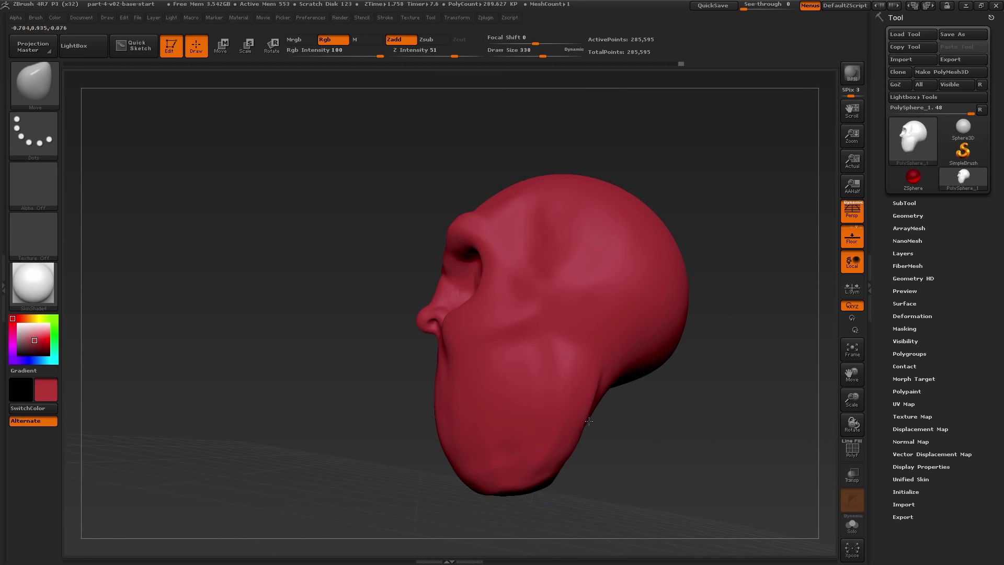
pyautogui.moveTo(568, 433)
pyautogui.mouseDown()
pyautogui.moveTo(578, 447)
pyautogui.moveTo(651, 445)
pyautogui.moveTo(646, 427)
pyautogui.mouseUp()
pyautogui.moveTo(581, 409); pyautogui.dragTo(615, 413)
pyautogui.press('s')
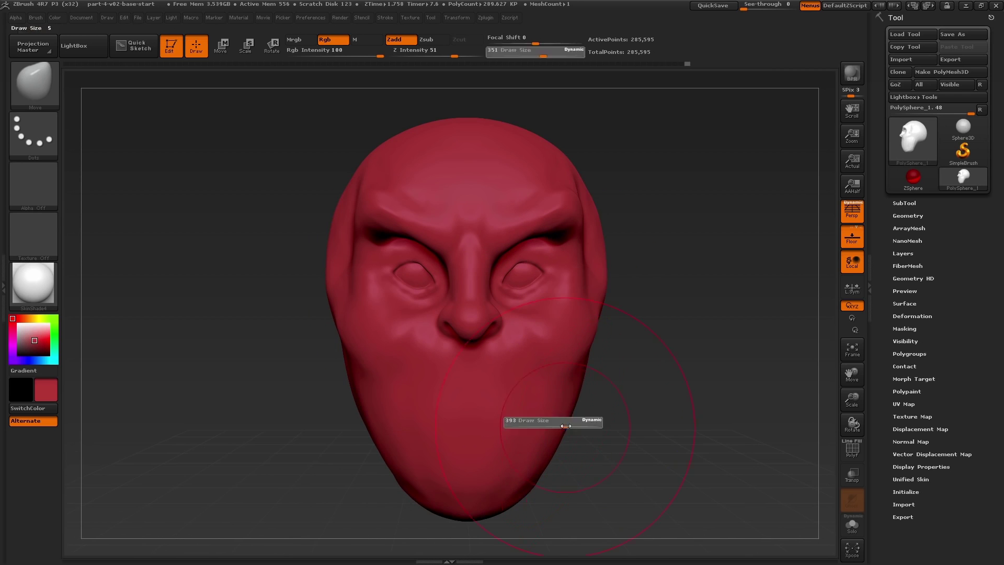
pyautogui.click(563, 420)
# Step: Reshape the cranium and the sides of the skull with the Move brush, raising the Draw Size to 753
pyautogui.moveTo(678, 310)
pyautogui.keyDown('alt'); pyautogui.mouseDown()
pyautogui.moveTo(623, 354)
pyautogui.moveTo(621, 370)
pyautogui.mouseUp(); pyautogui.keyUp('alt')
pyautogui.moveTo(555, 295); pyautogui.dragTo(544, 297)
pyautogui.moveTo(633, 293)
pyautogui.mouseDown()
pyautogui.moveTo(563, 291)
pyautogui.moveTo(530, 313)
pyautogui.moveTo(602, 252)
pyautogui.mouseUp()
pyautogui.press(']')
pyautogui.press(']')
pyautogui.moveTo(554, 251)
pyautogui.mouseDown()
pyautogui.moveTo(560, 382)
pyautogui.moveTo(578, 384)
pyautogui.mouseUp()
pyautogui.keyDown('alt'); pyautogui.moveTo(502, 293); pyautogui.dragTo(523, 325); pyautogui.keyUp('alt')
pyautogui.press(']')
pyautogui.press(']')
pyautogui.press('s')
pyautogui.moveTo(507, 274); pyautogui.dragTo(514, 274)
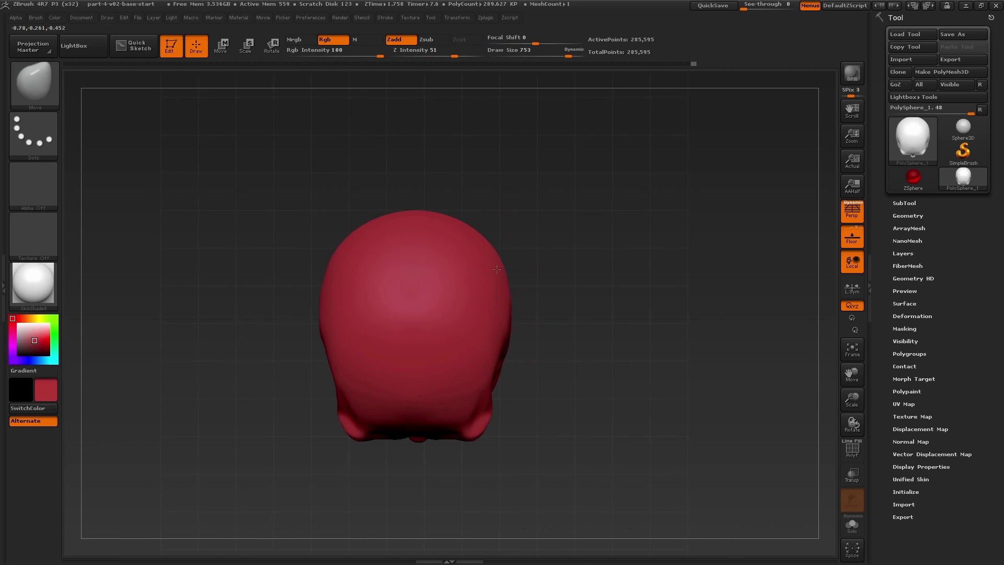
pyautogui.moveTo(515, 309); pyautogui.dragTo(506, 308)
pyautogui.moveTo(487, 510)
pyautogui.mouseDown()
pyautogui.moveTo(479, 461)
pyautogui.moveTo(458, 458)
pyautogui.mouseUp()
# Step: Reduce the Draw Size to 136 and refine and smooth the brow ridge as seen from above
pyautogui.press('s')
pyautogui.moveTo(458, 458)
pyautogui.mouseDown(button='right')
pyautogui.moveTo(474, 344)
pyautogui.moveTo(487, 387)
pyautogui.mouseUp(button='right')
pyautogui.moveTo(488, 257); pyautogui.dragTo(494, 285, button='right')
pyautogui.press('s')
pyautogui.moveTo(495, 285)
pyautogui.mouseDown()
pyautogui.moveTo(469, 285)
pyautogui.moveTo(493, 273)
pyautogui.moveTo(481, 273)
pyautogui.mouseUp()
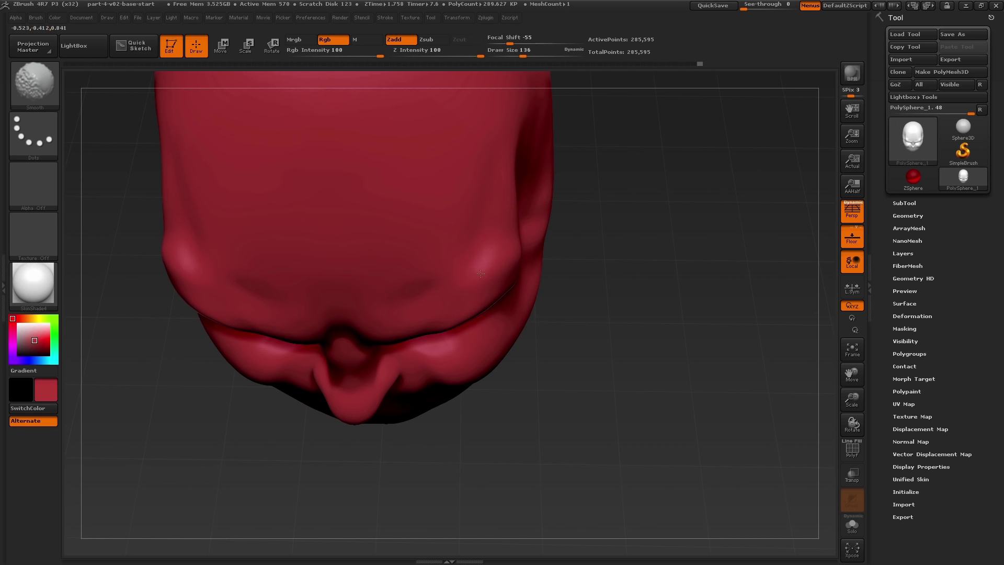
pyautogui.moveTo(539, 337)
pyautogui.mouseDown(button='right')
pyautogui.moveTo(482, 332)
pyautogui.moveTo(533, 360)
pyautogui.moveTo(478, 256)
pyautogui.mouseUp(button='right')
pyautogui.moveTo(466, 296)
pyautogui.mouseDown()
pyautogui.moveTo(447, 343)
pyautogui.moveTo(460, 215)
pyautogui.moveTo(406, 361)
pyautogui.mouseUp()
# Step: Reshape the nose tip and nostril wings with the Move brush at about Draw Size 120
pyautogui.moveTo(414, 362)
pyautogui.mouseDown(button='right')
pyautogui.moveTo(424, 337)
pyautogui.moveTo(395, 291)
pyautogui.mouseUp(button='right')
pyautogui.press('s')
pyautogui.moveTo(394, 291); pyautogui.dragTo(406, 287)
pyautogui.press('s')
pyautogui.moveTo(406, 287); pyautogui.dragTo(422, 285)
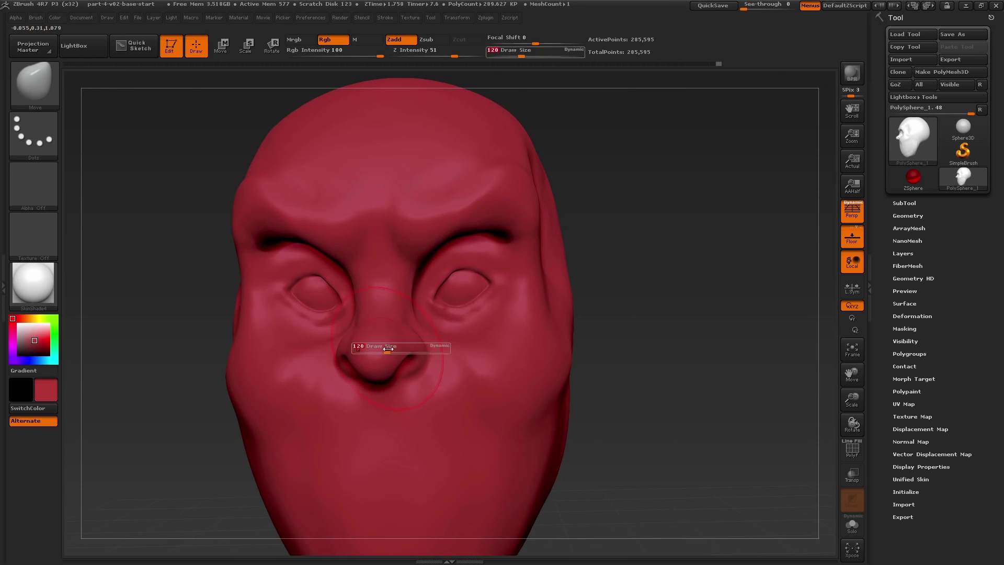
pyautogui.press('s')
pyautogui.moveTo(392, 359); pyautogui.dragTo(389, 359)
pyautogui.moveTo(417, 361)
pyautogui.mouseDown()
pyautogui.moveTo(431, 364)
pyautogui.moveTo(422, 388)
pyautogui.mouseUp()
# Step: Adjust the shape of the eyelids and eye corners with the Move brush at Draw Size 87 and 39
pyautogui.moveTo(475, 328)
pyautogui.mouseDown(button='right')
pyautogui.moveTo(399, 362)
pyautogui.moveTo(434, 348)
pyautogui.moveTo(384, 344)
pyautogui.moveTo(399, 348)
pyautogui.moveTo(471, 237)
pyautogui.mouseUp(button='right')
pyautogui.press('s')
pyautogui.press('s')
pyautogui.press('s')
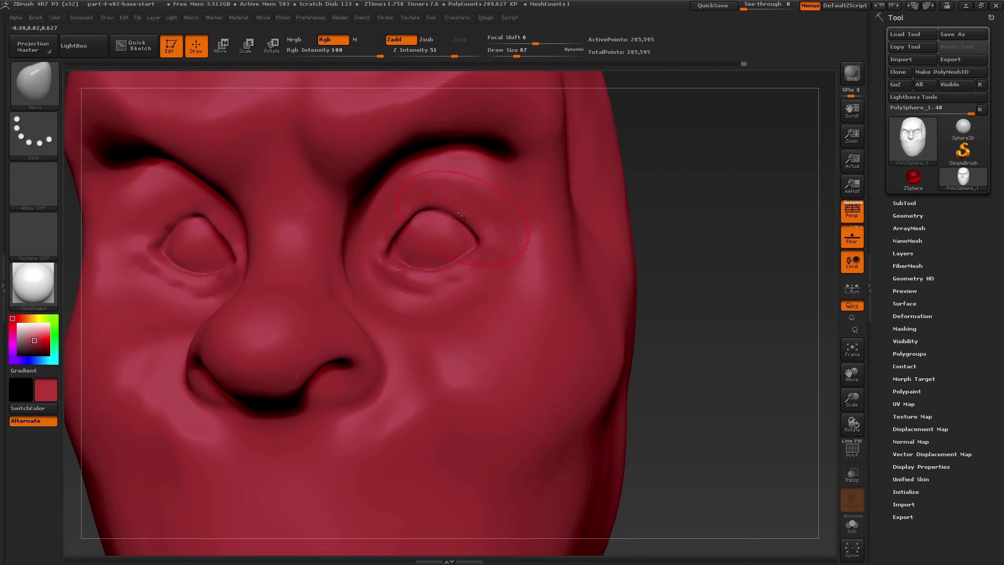
pyautogui.press('s')
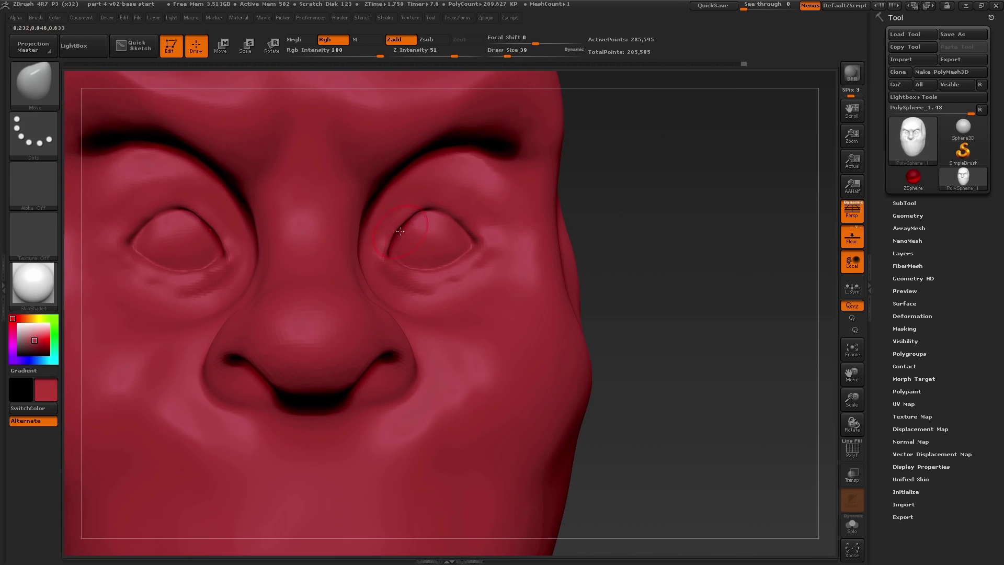
# Step: Smooth the skin beneath the eyes at Draw Size 59 and adjust the lower eyelids
pyautogui.press('shift')
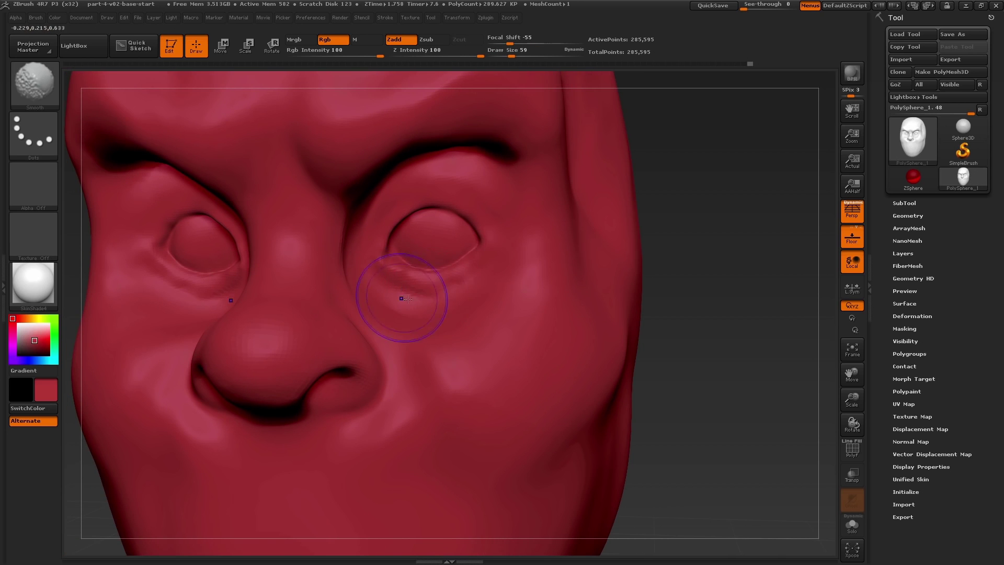
pyautogui.press('shift')
pyautogui.moveTo(429, 277)
pyautogui.mouseDown(button='right')
pyautogui.moveTo(410, 276)
pyautogui.moveTo(462, 277)
pyautogui.moveTo(467, 291)
pyautogui.mouseUp(button='right')
pyautogui.press('s')
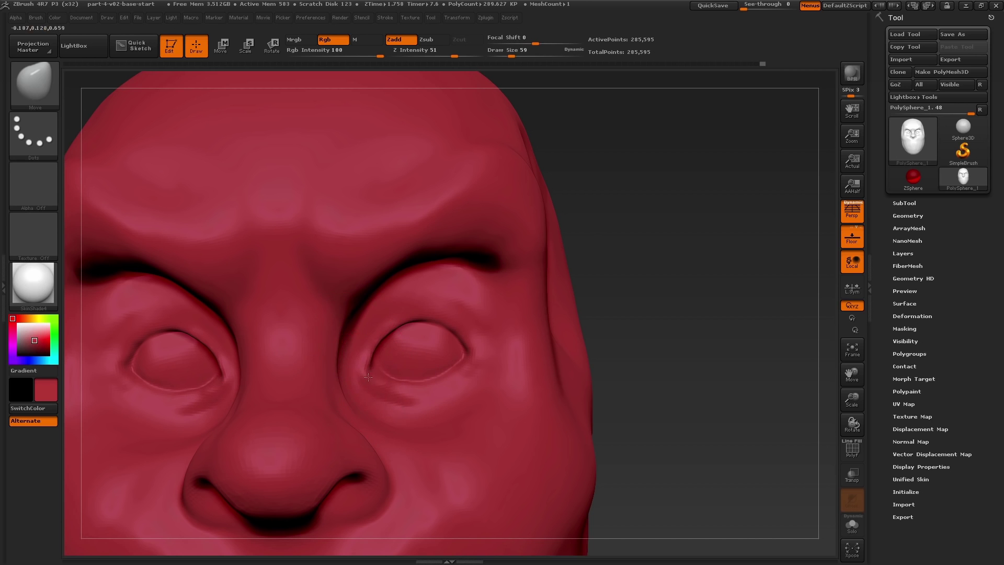
pyautogui.moveTo(475, 348)
pyautogui.mouseDown(button='right')
pyautogui.moveTo(487, 360)
pyautogui.moveTo(476, 321)
pyautogui.moveTo(443, 295)
pyautogui.mouseUp(button='right')
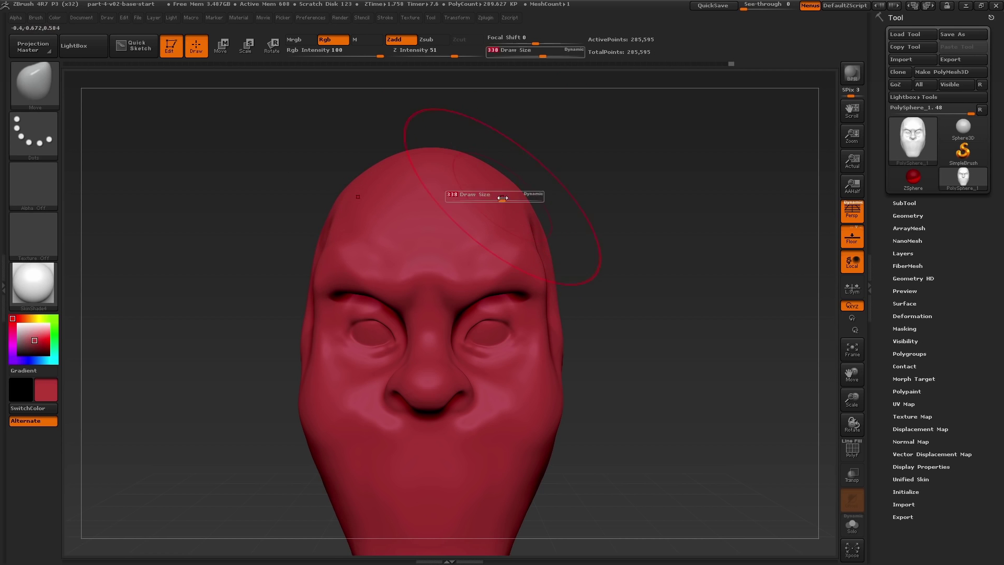
# Step: Round out the back and crown of the skull with the Move brush at Draw Size 585
pyautogui.moveTo(502, 198); pyautogui.dragTo(508, 198)
pyautogui.moveTo(500, 220)
pyautogui.keyDown('ctrl'); pyautogui.mouseDown(button='right')
pyautogui.moveTo(475, 180)
pyautogui.moveTo(465, 225)
pyautogui.moveTo(409, 230)
pyautogui.moveTo(463, 213)
pyautogui.mouseUp(button='right'); pyautogui.keyUp('ctrl')
pyautogui.moveTo(425, 245); pyautogui.dragTo(558, 309, button='right')
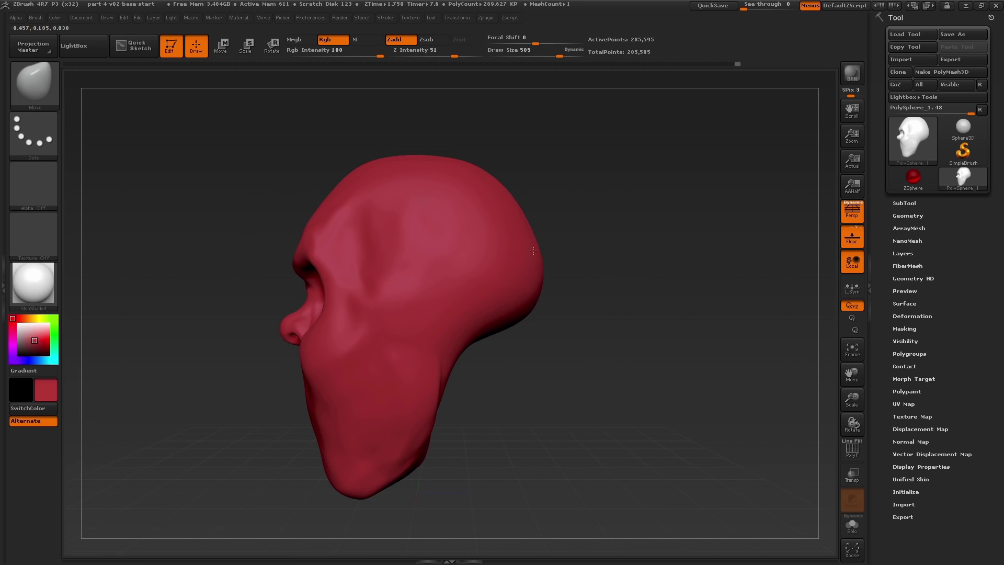
pyautogui.moveTo(534, 250); pyautogui.dragTo(505, 172)
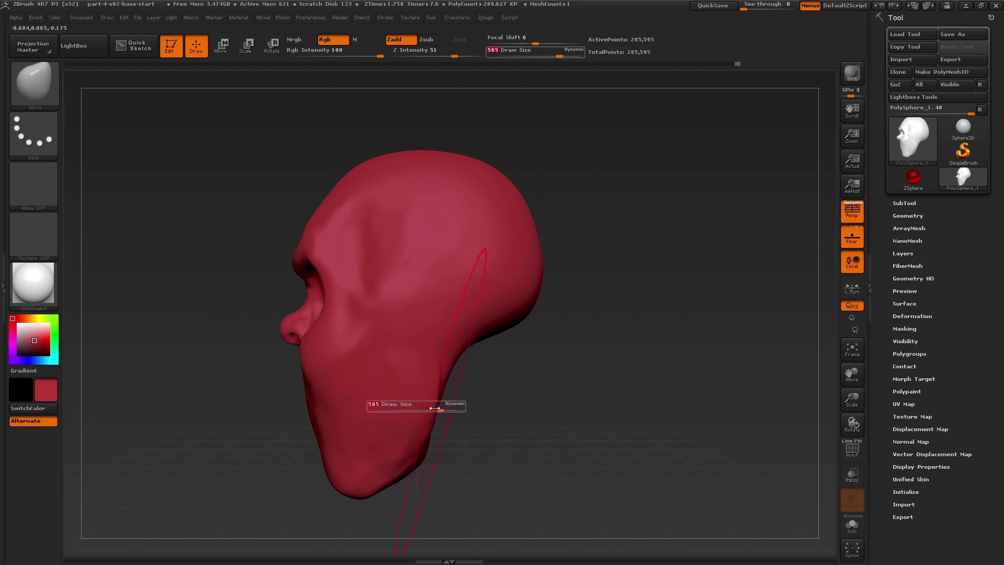
# Step: Reshape the jaw and lower face with the Move brush at Draw Size 445 and 262
pyautogui.moveTo(435, 408); pyautogui.dragTo(424, 408)
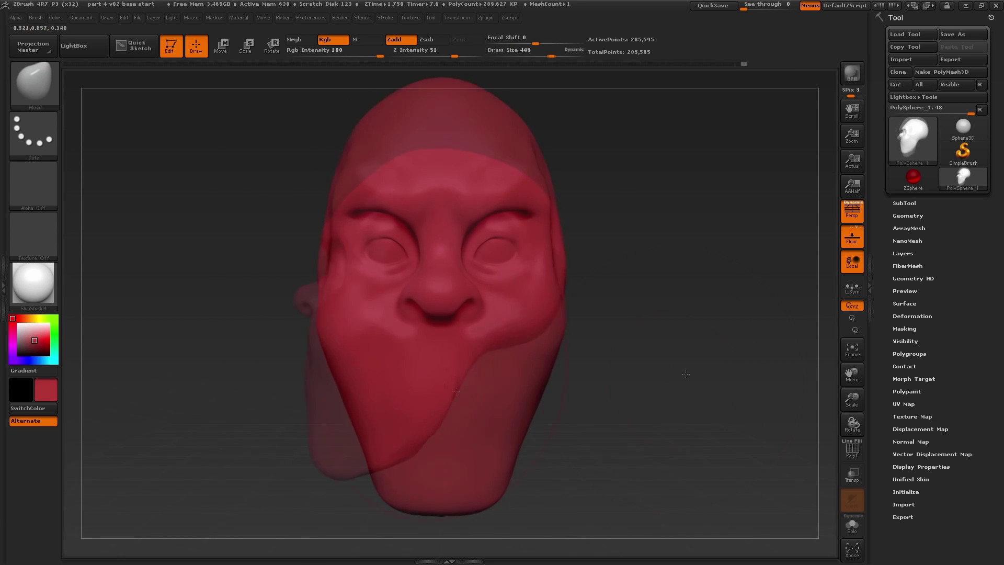
pyautogui.press('s')
pyautogui.moveTo(497, 316); pyautogui.dragTo(488, 316)
pyautogui.keyDown('alt'); pyautogui.moveTo(648, 305); pyautogui.dragTo(663, 340); pyautogui.keyUp('alt')
# Step: Switch to the ClayBuildup brush and carve a downturned mouth below the nose at Draw Size 62
pyautogui.press('b')
pyautogui.press('c')
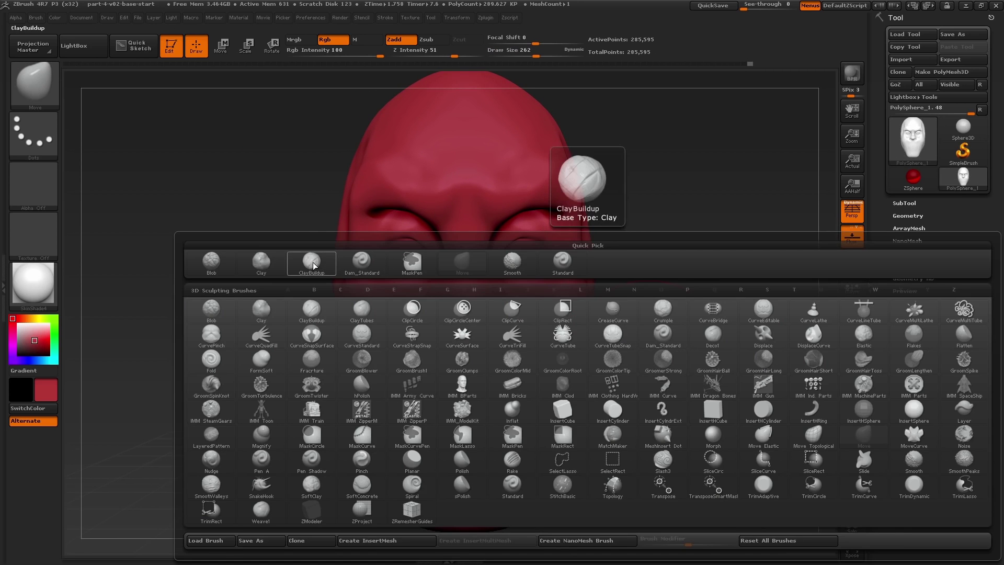
pyautogui.press('b')
pyautogui.keyDown('alt'); pyautogui.moveTo(659, 315); pyautogui.dragTo(676, 256); pyautogui.keyUp('alt')
pyautogui.press('s')
pyautogui.moveTo(464, 353); pyautogui.dragTo(462, 353)
pyautogui.keyDown('alt'); pyautogui.moveTo(450, 359); pyautogui.dragTo(433, 372, button='right'); pyautogui.keyUp('alt')
pyautogui.press('s')
pyautogui.moveTo(441, 356); pyautogui.dragTo(437, 355)
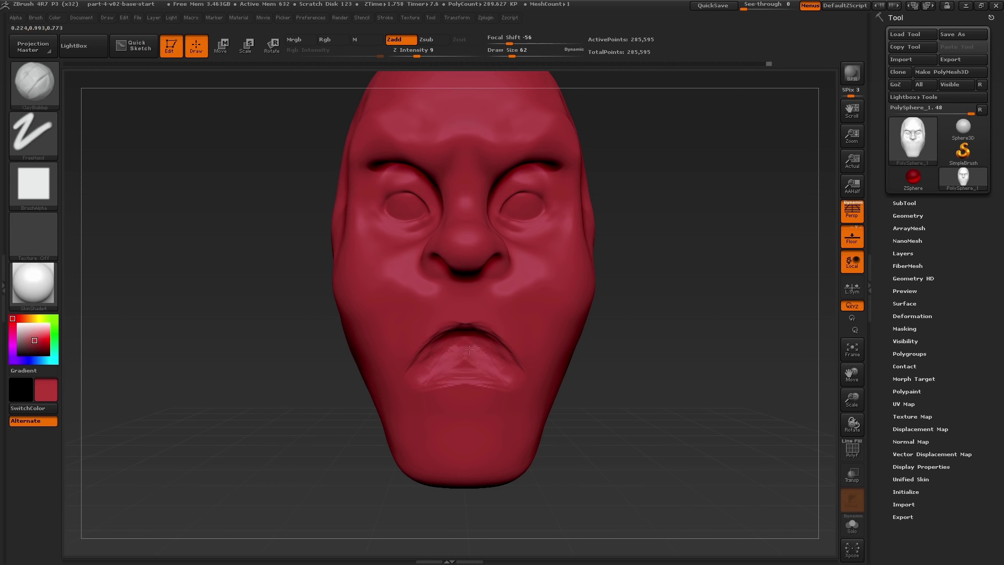
# Step: Deepen the mouth cavity under the upper lip with clay strokes at Draw Size 71
pyautogui.moveTo(500, 364); pyautogui.dragTo(459, 337, button='right')
pyautogui.moveTo(459, 337)
pyautogui.mouseDown()
pyautogui.moveTo(452, 370)
pyautogui.moveTo(481, 361)
pyautogui.moveTo(404, 378)
pyautogui.moveTo(426, 389)
pyautogui.moveTo(400, 392)
pyautogui.moveTo(419, 376)
pyautogui.moveTo(414, 407)
pyautogui.moveTo(498, 359)
pyautogui.mouseUp()
pyautogui.press('s')
pyautogui.moveTo(493, 356); pyautogui.dragTo(497, 354, button='right')
pyautogui.press('s')
pyautogui.click(497, 354)
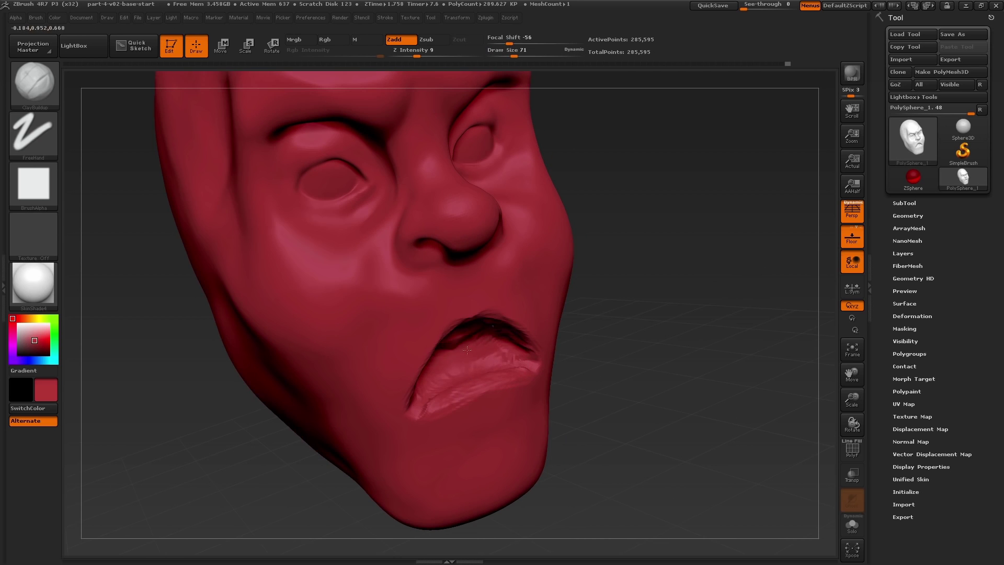
pyautogui.moveTo(467, 349); pyautogui.dragTo(447, 318)
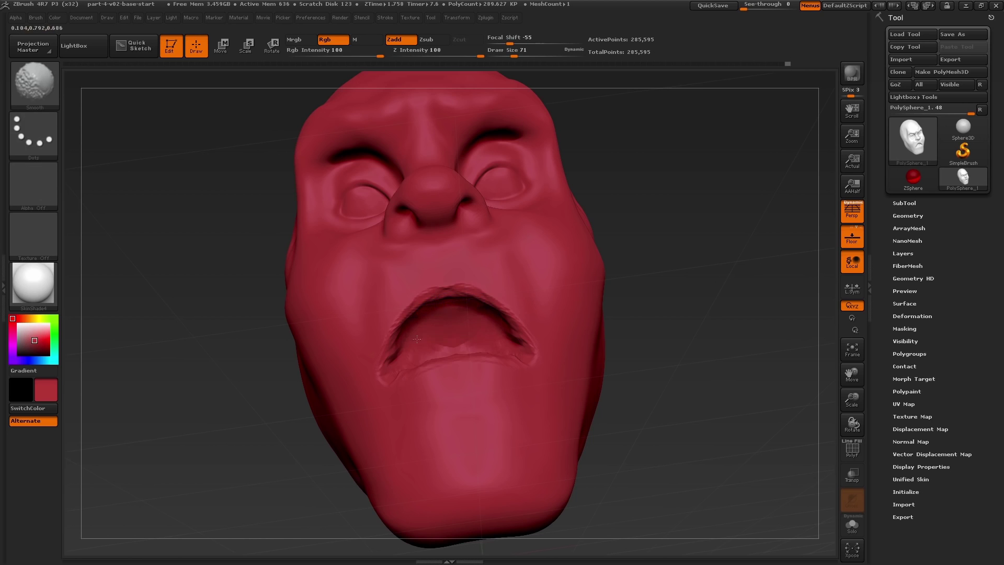
# Step: Smooth the corners and edges of the mouth at Draw Size 71
pyautogui.moveTo(417, 339)
pyautogui.mouseDown(button='right')
pyautogui.moveTo(444, 335)
pyautogui.moveTo(443, 383)
pyautogui.mouseUp(button='right')
pyautogui.moveTo(401, 348)
pyautogui.keyDown('shift'); pyautogui.mouseDown()
pyautogui.moveTo(466, 303)
pyautogui.moveTo(414, 393)
pyautogui.mouseUp(); pyautogui.keyUp('shift')
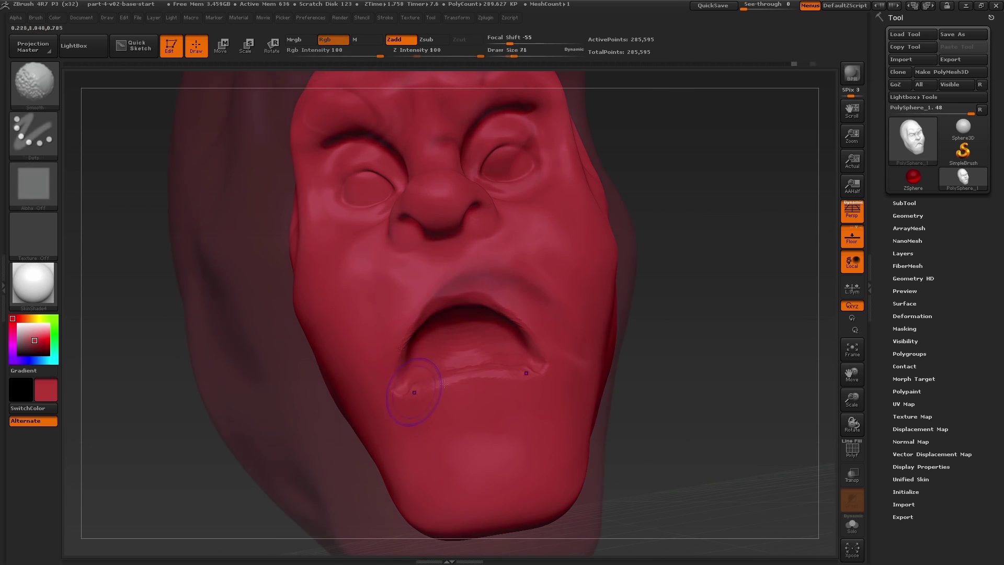
pyautogui.moveTo(444, 383); pyautogui.dragTo(487, 367, button='right')
# Step: Build up the upper lip and its outer edges with clay strokes at Draw Size 49 and 37
pyautogui.moveTo(413, 335); pyautogui.dragTo(491, 272)
pyautogui.moveTo(518, 293); pyautogui.dragTo(472, 261, button='right')
pyautogui.press('s')
pyautogui.moveTo(472, 254); pyautogui.dragTo(468, 253)
pyautogui.moveTo(468, 251)
pyautogui.mouseDown()
pyautogui.moveTo(502, 264)
pyautogui.moveTo(497, 248)
pyautogui.mouseUp()
pyautogui.moveTo(369, 325); pyautogui.dragTo(401, 330, button='right')
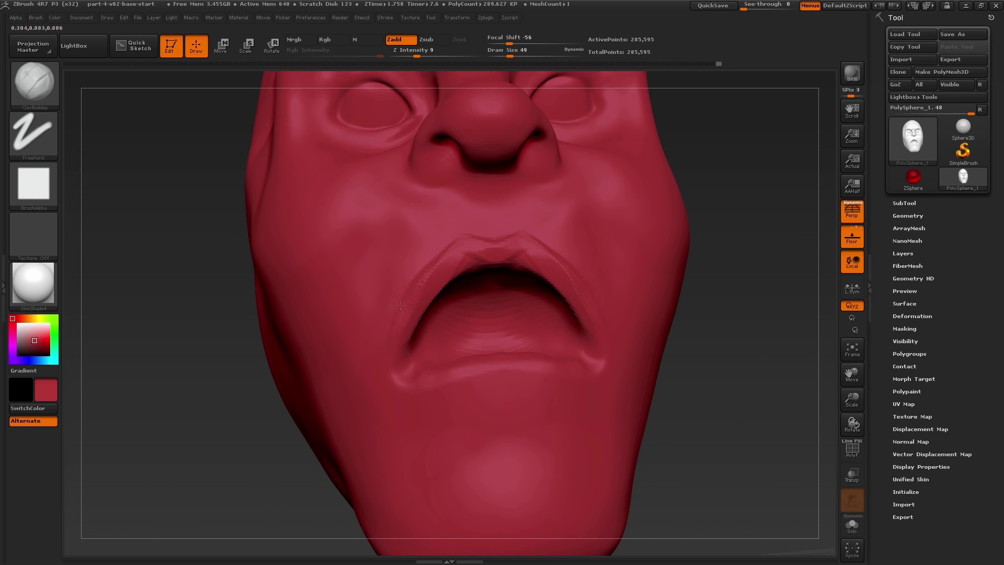
pyautogui.moveTo(420, 301); pyautogui.dragTo(403, 338)
pyautogui.moveTo(420, 302); pyautogui.dragTo(433, 278)
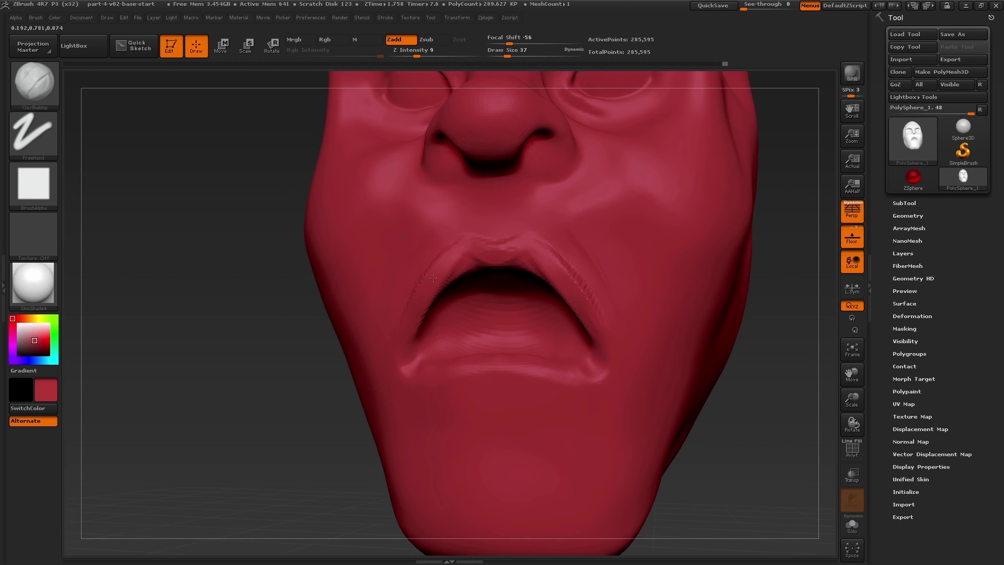
# Step: Refine the underside of the upper lip and the mouth corners from below at Draw Size 49 and 22
pyautogui.moveTo(517, 241); pyautogui.dragTo(507, 193, button='right')
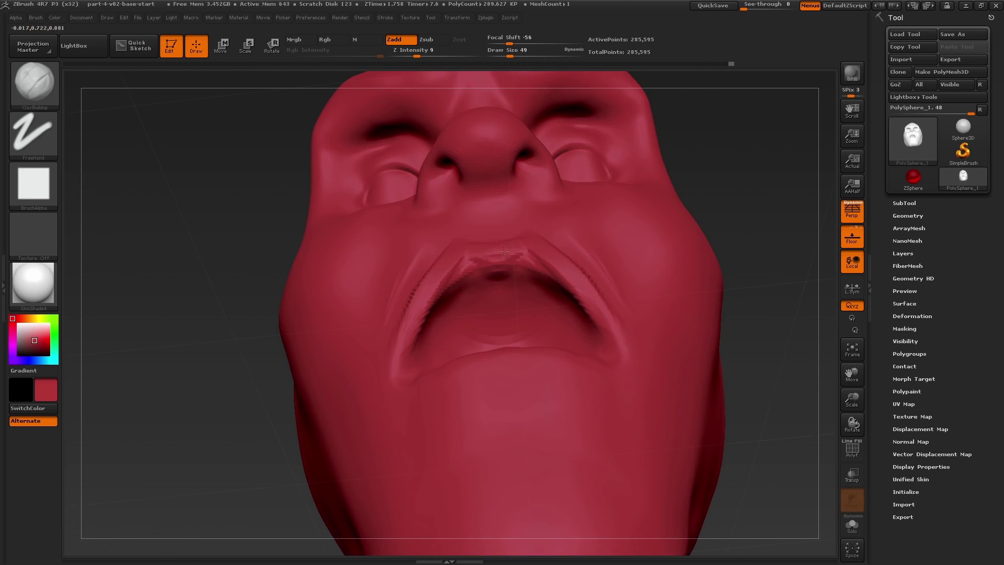
pyautogui.moveTo(530, 261); pyautogui.dragTo(571, 305)
pyautogui.moveTo(572, 305); pyautogui.dragTo(418, 314, button='right')
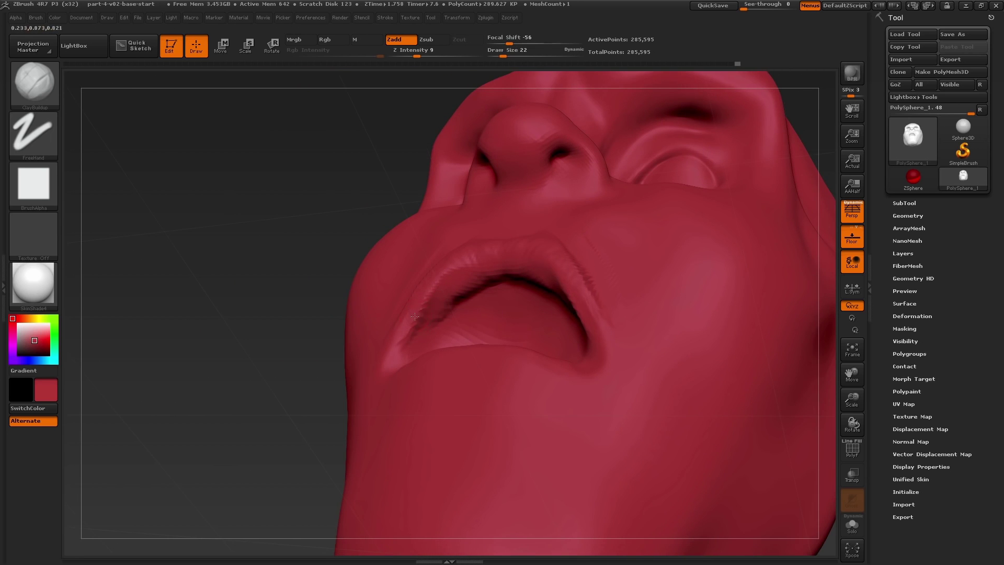
pyautogui.moveTo(458, 303); pyautogui.dragTo(429, 320)
pyautogui.moveTo(439, 319); pyautogui.dragTo(536, 303, button='right')
pyautogui.moveTo(473, 270)
pyautogui.mouseDown()
pyautogui.moveTo(505, 254)
pyautogui.moveTo(582, 323)
pyautogui.moveTo(523, 314)
pyautogui.mouseUp()
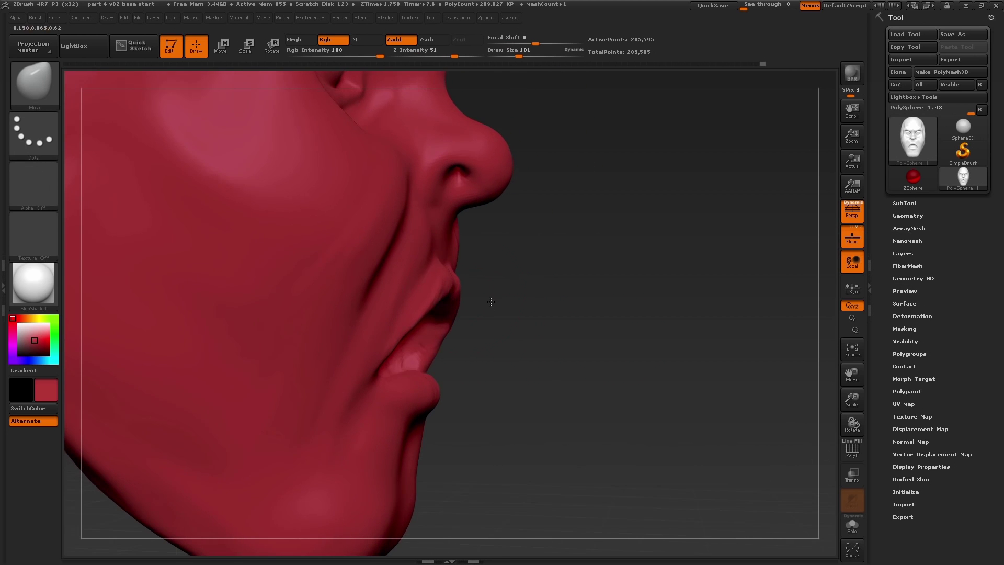
# Step: Pull the upper lip forward with the Move brush at Draw Size 207, and add clay along the mouth corner and lower lip at Draw Size 31
pyautogui.press('s')
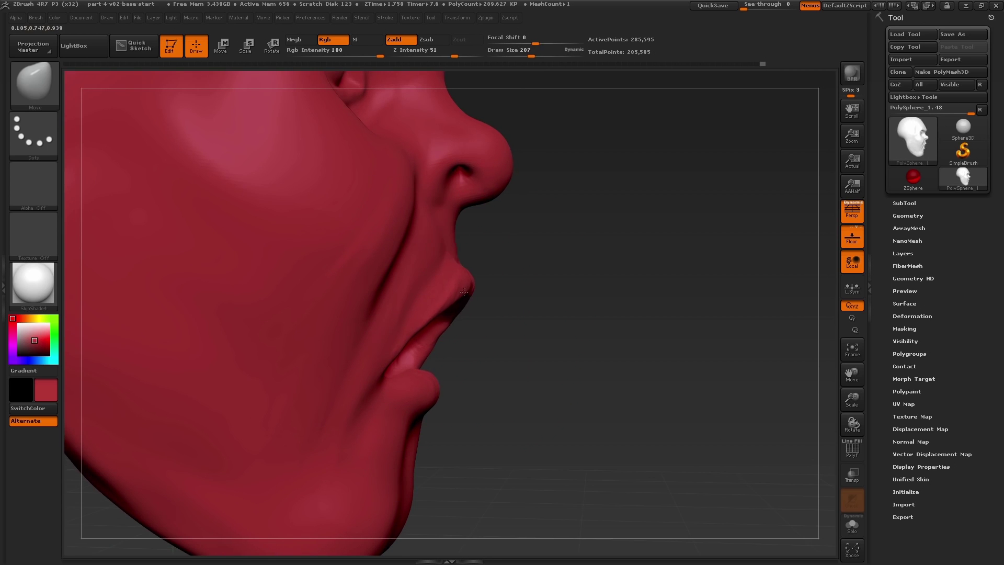
pyautogui.press('s')
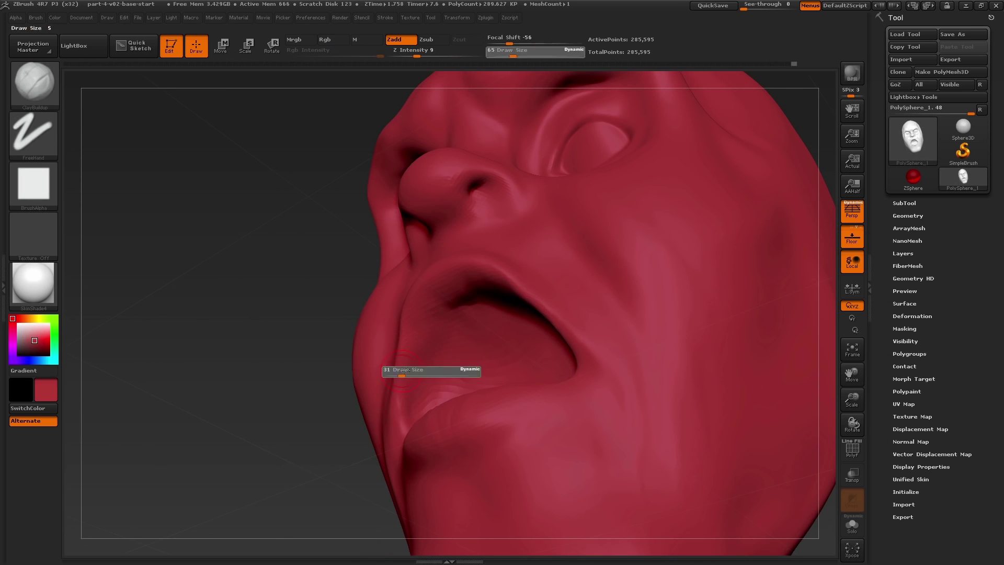
pyautogui.moveTo(414, 338); pyautogui.dragTo(402, 406)
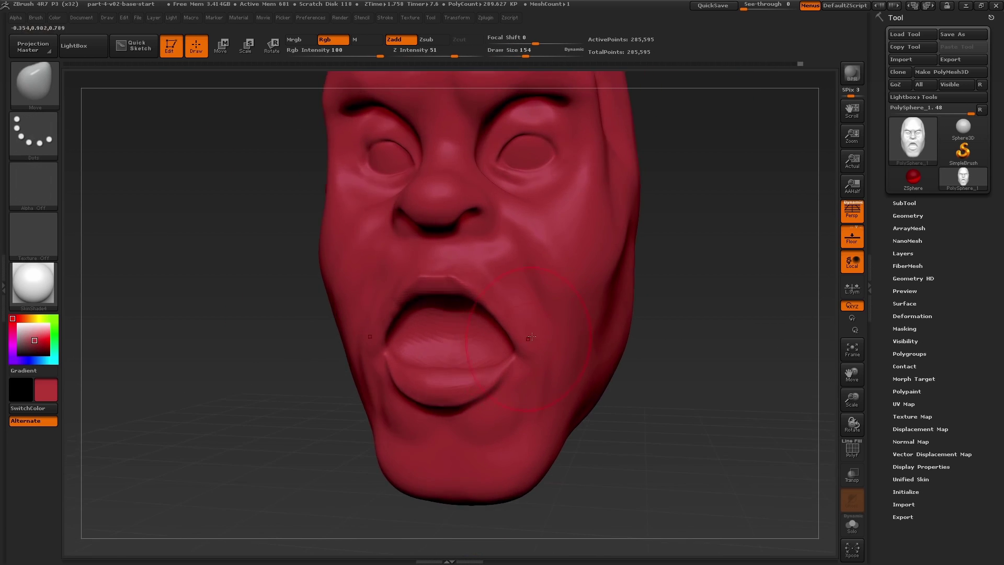
# Step: Reshape the mouth corners and the brows with the Move brush, using Draw Size 192 on the brows
pyautogui.press('[')
pyautogui.press('[')
pyautogui.press('[')
pyautogui.press('[')
pyautogui.press('[')
pyautogui.press('[')
pyautogui.press('[')
pyautogui.press('[')
pyautogui.press('[')
pyautogui.moveTo(515, 348); pyautogui.dragTo(517, 341)
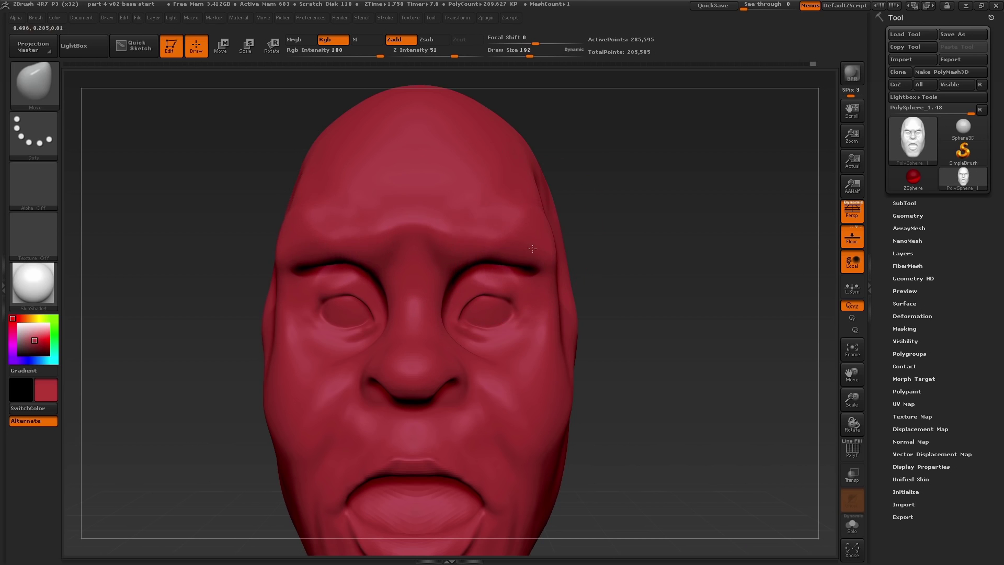
pyautogui.moveTo(537, 255); pyautogui.dragTo(539, 262)
pyautogui.moveTo(454, 243); pyautogui.dragTo(450, 247)
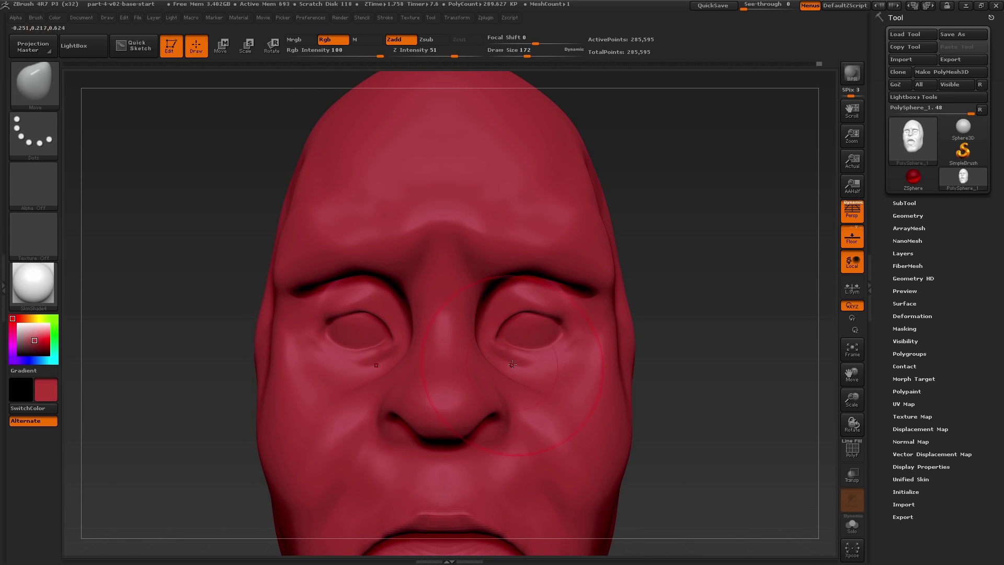
# Step: Build up the brow ridges and upper eye sockets with the ClayBuildup brush at Draw Size 62 and 80
pyautogui.press('b')
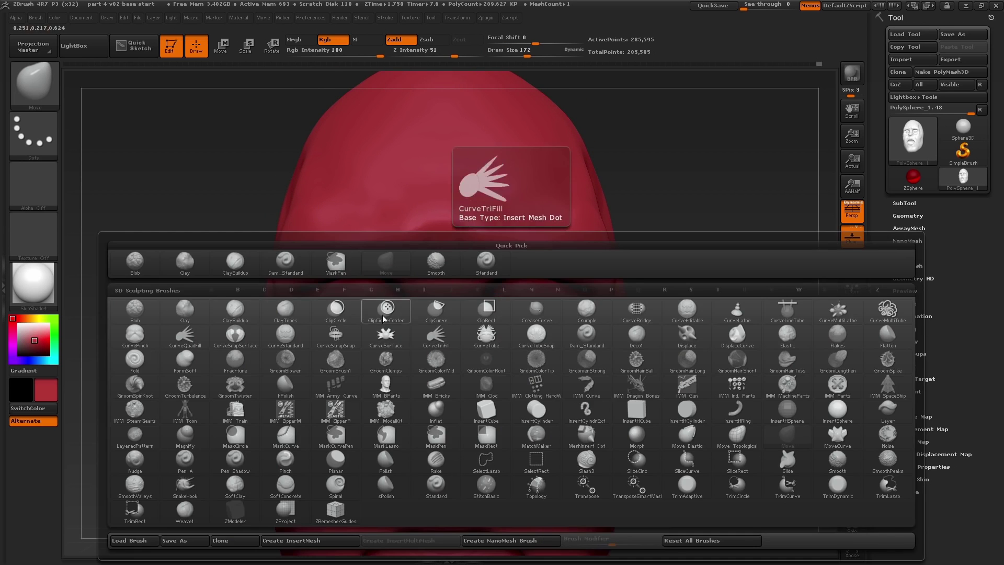
pyautogui.press('c')
pyautogui.press('b')
pyautogui.moveTo(402, 295)
pyautogui.mouseDown(button='right')
pyautogui.moveTo(434, 306)
pyautogui.moveTo(387, 246)
pyautogui.mouseUp(button='right')
pyautogui.moveTo(346, 280); pyautogui.dragTo(413, 282, button='right')
pyautogui.moveTo(311, 315)
pyautogui.mouseDown()
pyautogui.moveTo(367, 302)
pyautogui.moveTo(356, 301)
pyautogui.mouseUp()
pyautogui.moveTo(366, 298); pyautogui.dragTo(335, 293, button='right')
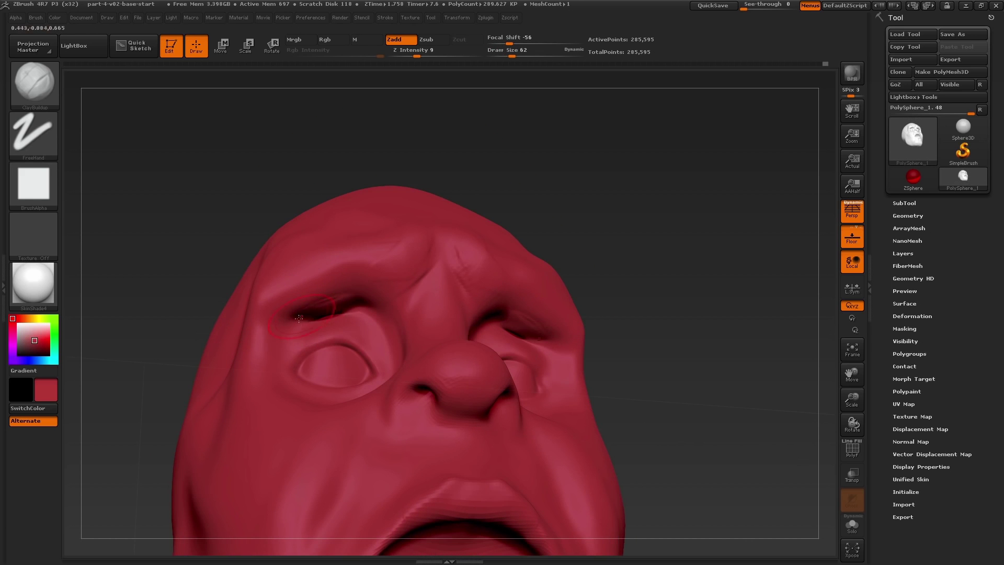
pyautogui.moveTo(359, 298); pyautogui.dragTo(331, 304)
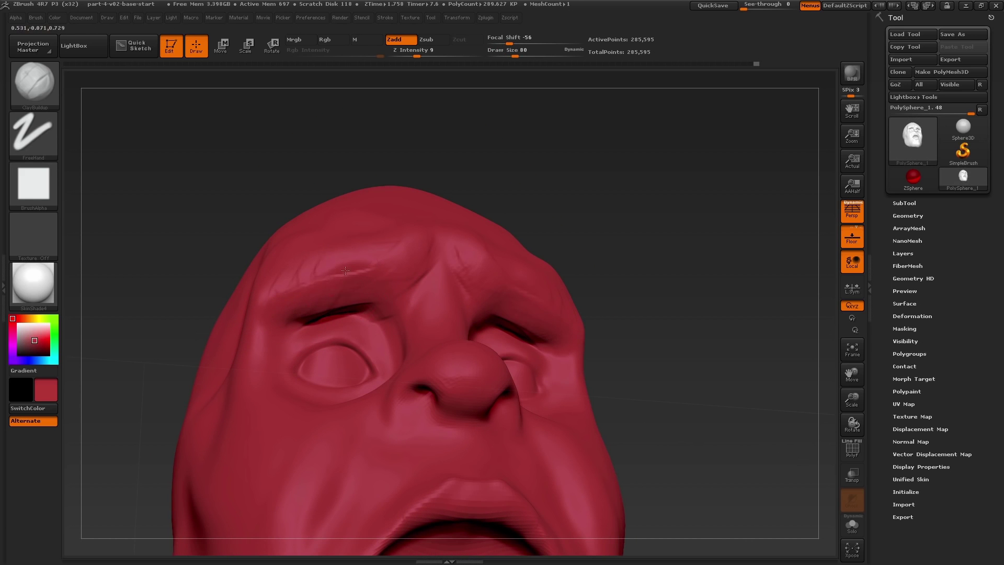
pyautogui.moveTo(381, 260); pyautogui.dragTo(304, 302, button='right')
pyautogui.moveTo(402, 267); pyautogui.dragTo(406, 218, button='right')
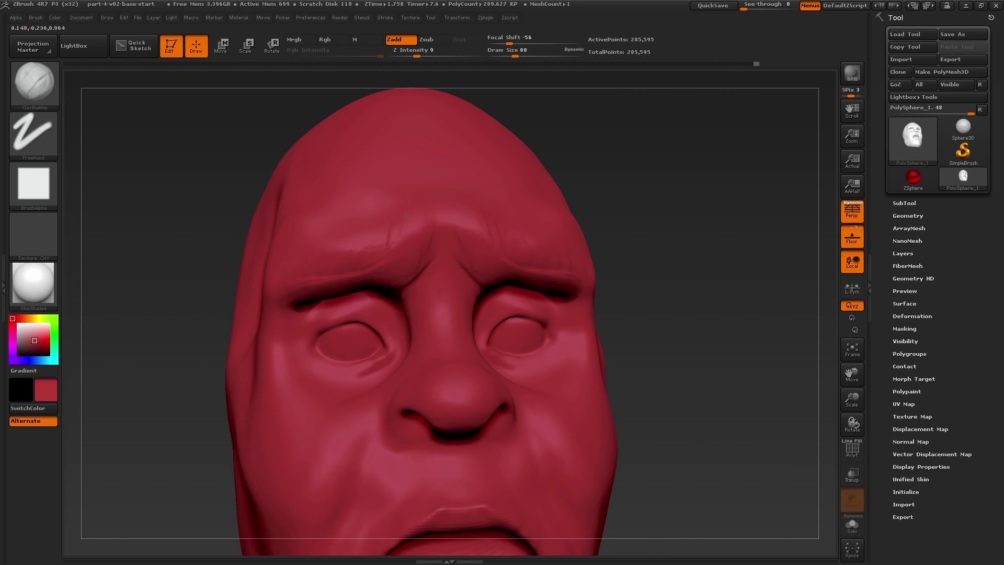
# Step: Shape the eyelids and under-eye folds with clay strokes at Draw Size 49, 31 and 35, smoothing the rough spots
pyautogui.moveTo(283, 276); pyautogui.dragTo(327, 236, button='right')
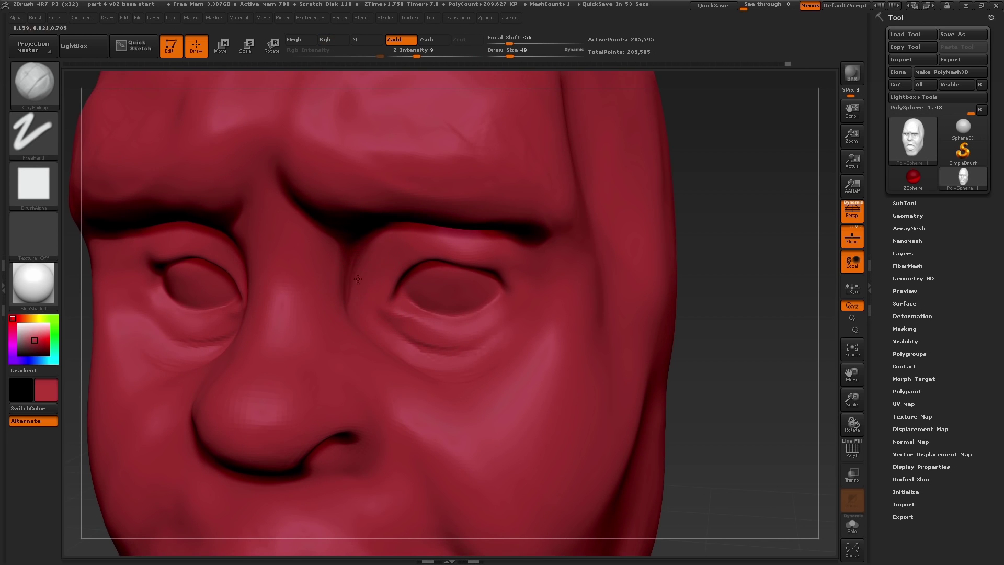
pyautogui.moveTo(350, 248); pyautogui.dragTo(345, 240, button='right')
pyautogui.moveTo(349, 307)
pyautogui.mouseDown(button='right')
pyautogui.moveTo(391, 333)
pyautogui.moveTo(338, 290)
pyautogui.mouseUp(button='right')
pyautogui.keyDown('shift'); pyautogui.moveTo(359, 340); pyautogui.dragTo(338, 251); pyautogui.keyUp('shift')
pyautogui.moveTo(341, 247)
pyautogui.mouseDown(button='right')
pyautogui.moveTo(429, 209)
pyautogui.moveTo(383, 228)
pyautogui.moveTo(398, 225)
pyautogui.moveTo(401, 235)
pyautogui.moveTo(365, 254)
pyautogui.mouseUp(button='right')
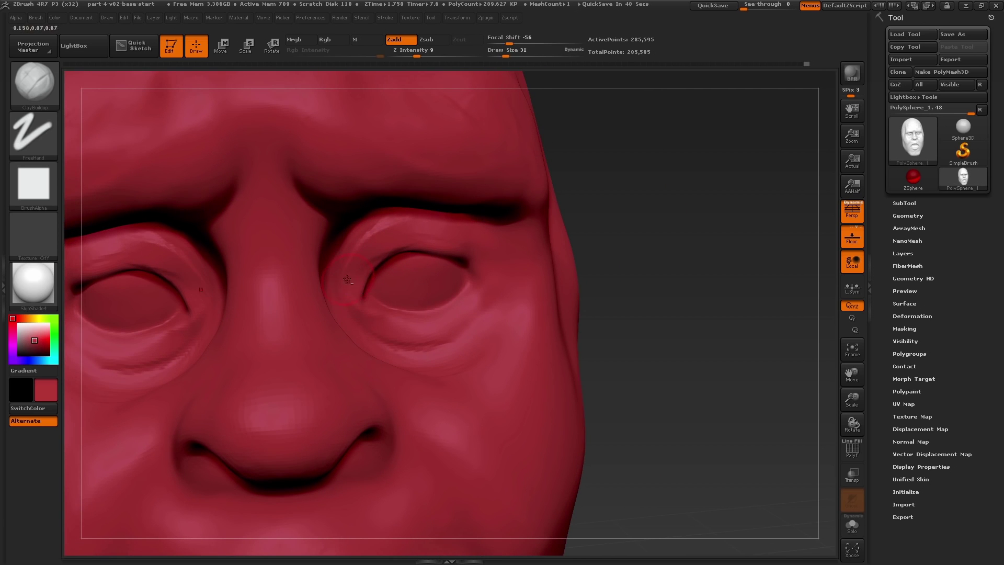
pyautogui.moveTo(339, 303)
pyautogui.mouseDown(button='right')
pyautogui.moveTo(349, 273)
pyautogui.moveTo(480, 241)
pyautogui.mouseUp(button='right')
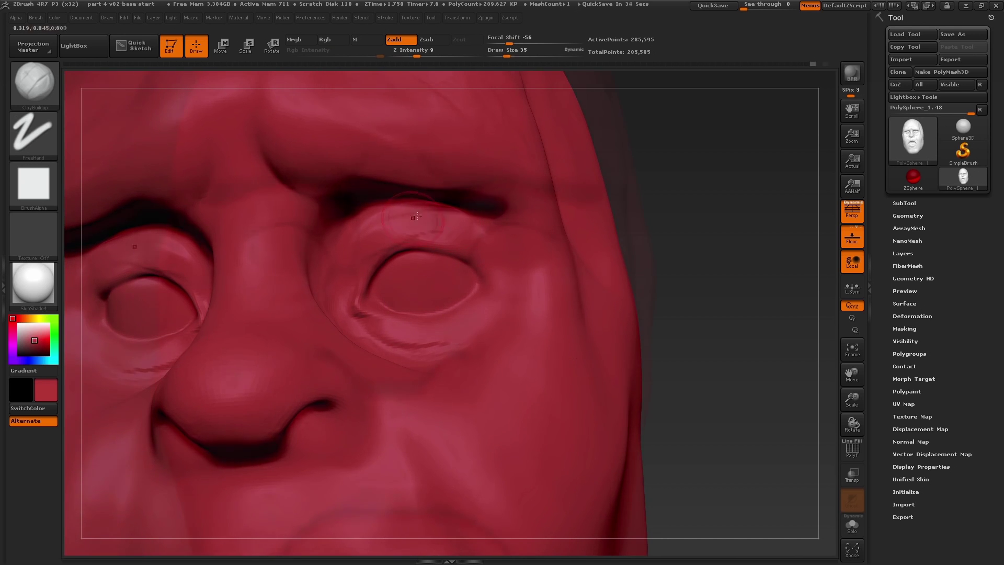
pyautogui.moveTo(414, 217); pyautogui.dragTo(573, 356, button='right')
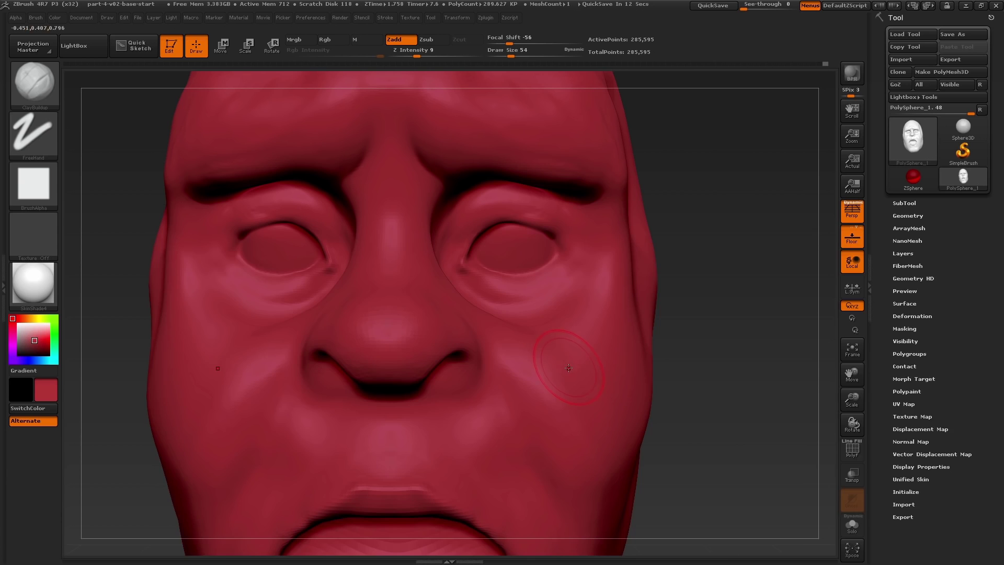
# Step: Carve a crease from the inner eye corner along the lower eyelid with the Dam_Standard brush, and smooth around it
pyautogui.press('b')
pyautogui.press('d')
pyautogui.press('s')
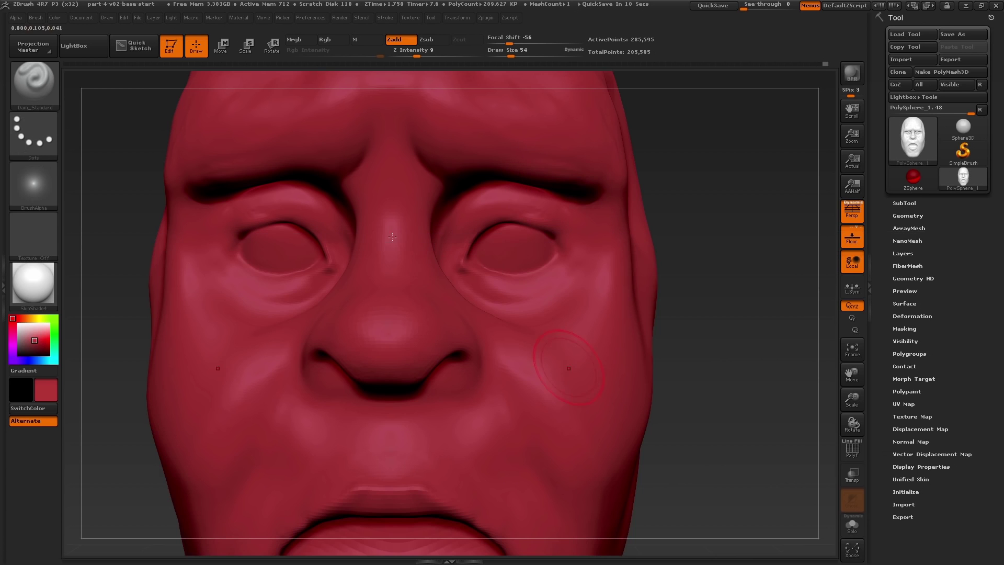
pyautogui.moveTo(569, 369)
pyautogui.keyDown('alt'); pyautogui.mouseDown(button='right')
pyautogui.moveTo(578, 374)
pyautogui.moveTo(444, 258)
pyautogui.moveTo(410, 250)
pyautogui.mouseUp(button='right'); pyautogui.keyUp('alt')
pyautogui.press('s')
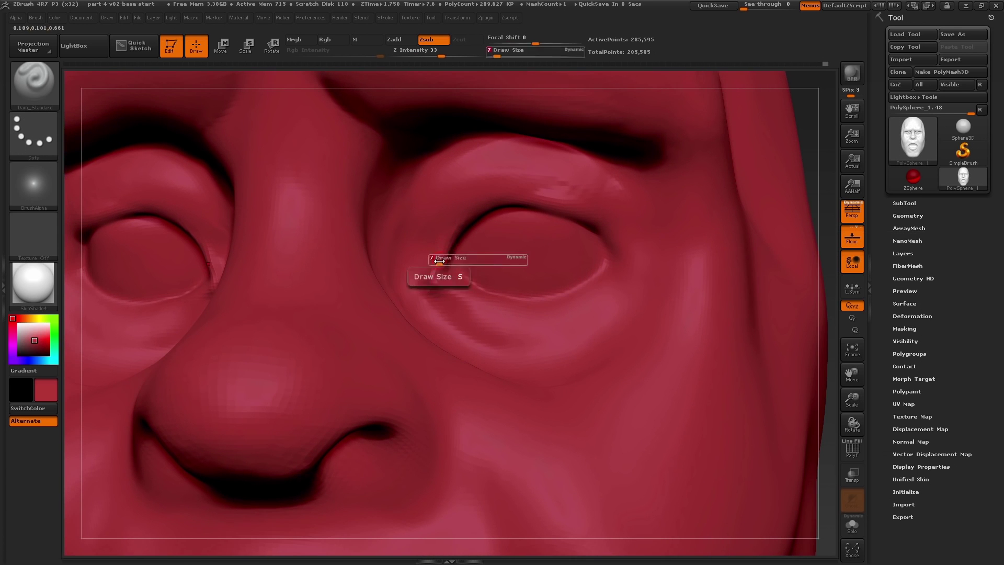
pyautogui.press('s')
pyautogui.moveTo(438, 252); pyautogui.dragTo(430, 251)
pyautogui.moveTo(450, 314); pyautogui.dragTo(562, 348)
pyautogui.press('shift')
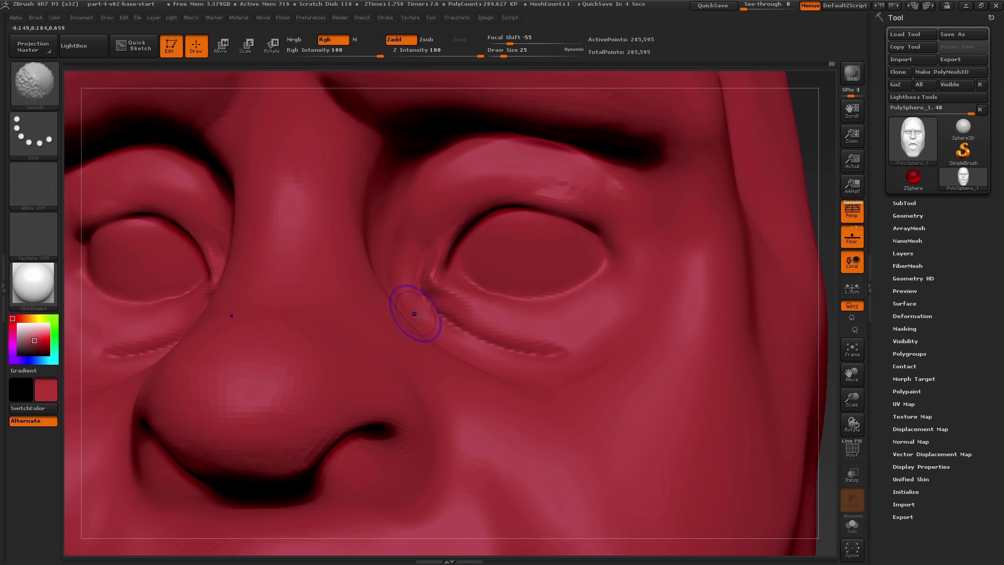
# Step: Carve the fold of the upper eyelid with the Dam_Standard brush at Draw Size 23 and soften it
pyautogui.moveTo(564, 361)
pyautogui.keyDown('alt'); pyautogui.mouseDown(button='right')
pyautogui.moveTo(534, 413)
pyautogui.moveTo(523, 387)
pyautogui.mouseUp(button='right'); pyautogui.keyUp('alt')
pyautogui.moveTo(384, 251); pyautogui.dragTo(596, 257)
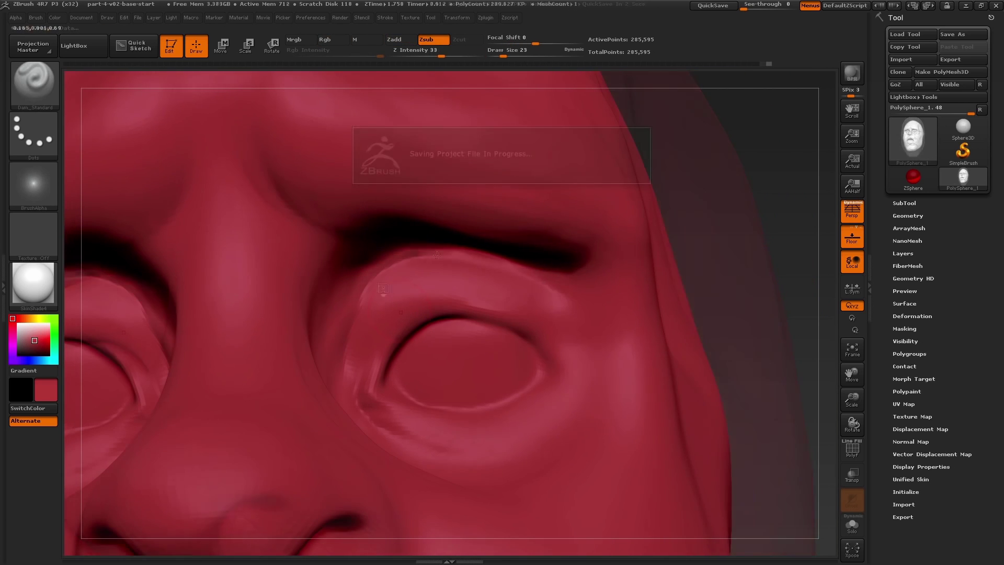
pyautogui.press('shift')
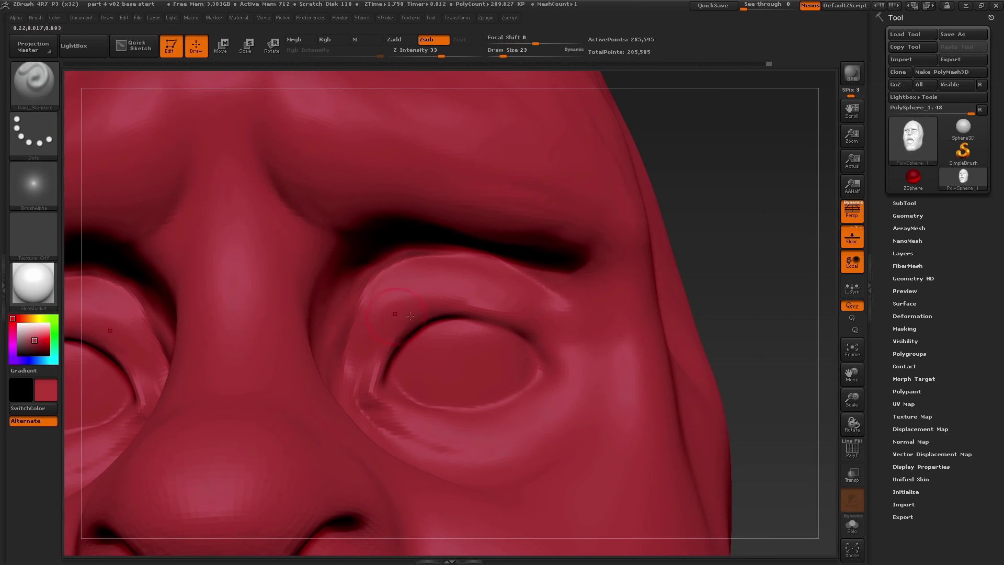
# Step: Sharpen the eyelid rims and the inner and outer eye corners at Draw Size 23, smoothing the edges
pyautogui.moveTo(569, 293); pyautogui.dragTo(357, 317, button='right')
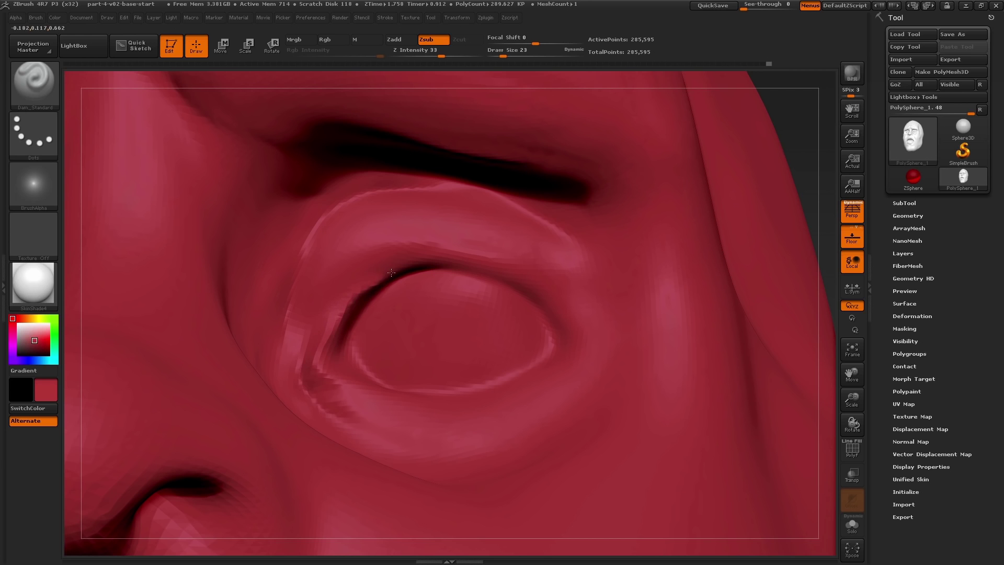
pyautogui.moveTo(398, 363); pyautogui.dragTo(330, 380, button='right')
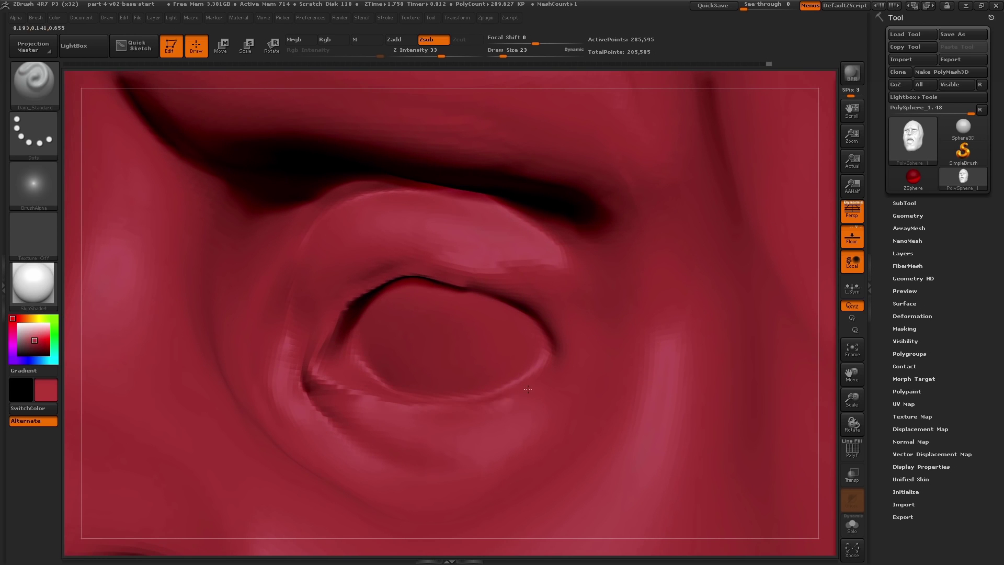
pyautogui.moveTo(547, 372); pyautogui.dragTo(487, 290)
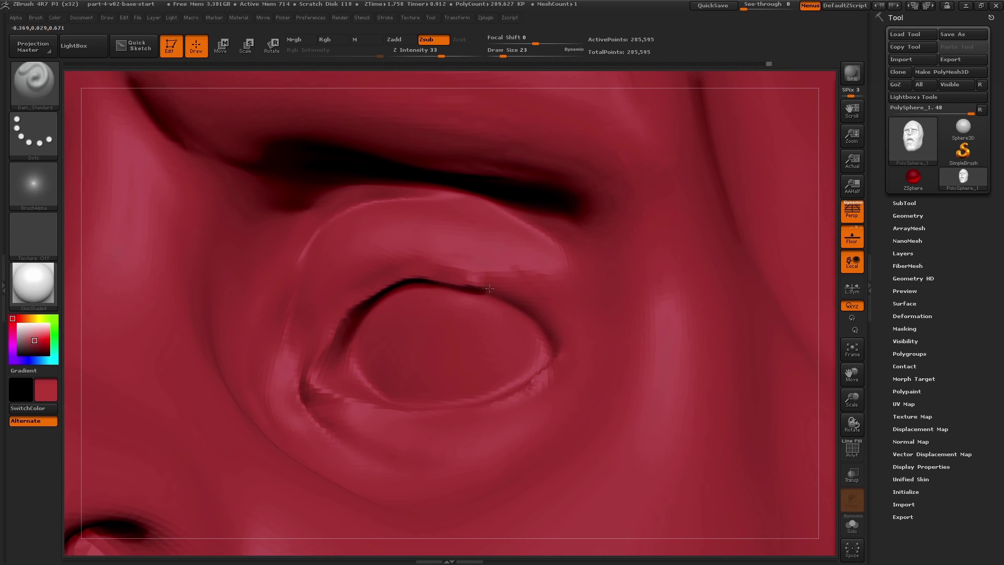
pyautogui.moveTo(461, 266); pyautogui.dragTo(400, 282, button='right')
pyautogui.keyDown('shift'); pyautogui.moveTo(401, 283); pyautogui.dragTo(393, 288); pyautogui.keyUp('shift')
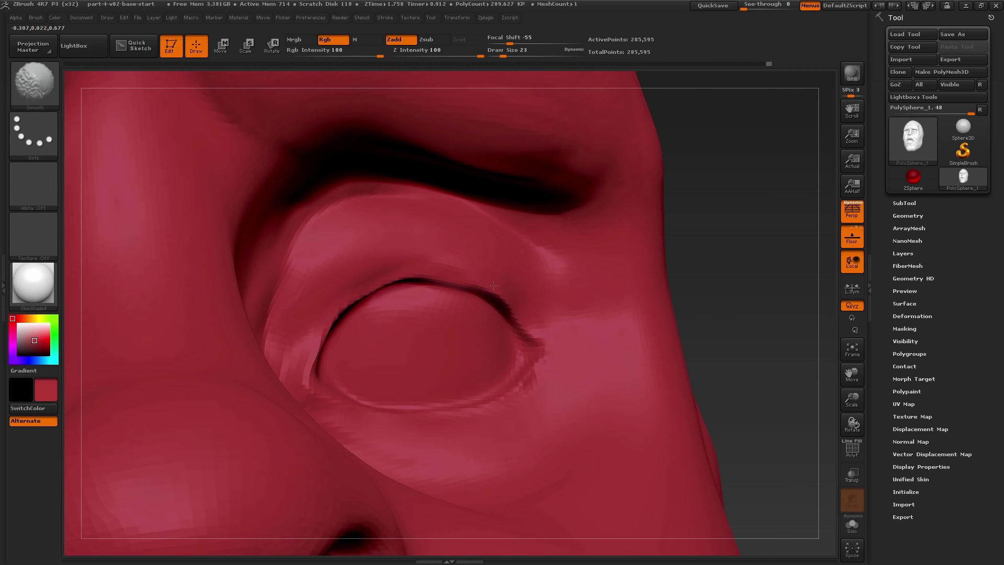
pyautogui.moveTo(392, 289); pyautogui.dragTo(480, 280, button='right')
pyautogui.moveTo(354, 312); pyautogui.dragTo(317, 354, button='right')
pyautogui.press('s')
pyautogui.moveTo(324, 356); pyautogui.dragTo(326, 356)
pyautogui.moveTo(332, 332); pyautogui.dragTo(359, 418, button='right')
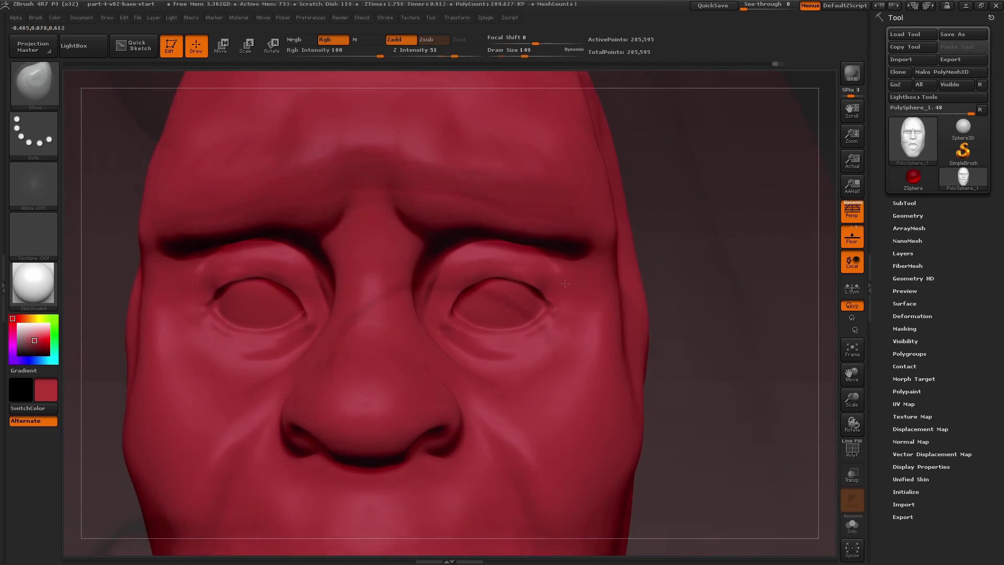
# Step: Sculpt a recessed iris and pupil into each eyeball with the Standard brush at Draw Size 46
pyautogui.moveTo(565, 283); pyautogui.dragTo(560, 348, button='right')
pyautogui.press('b')
pyautogui.press('s')
pyautogui.press('t')
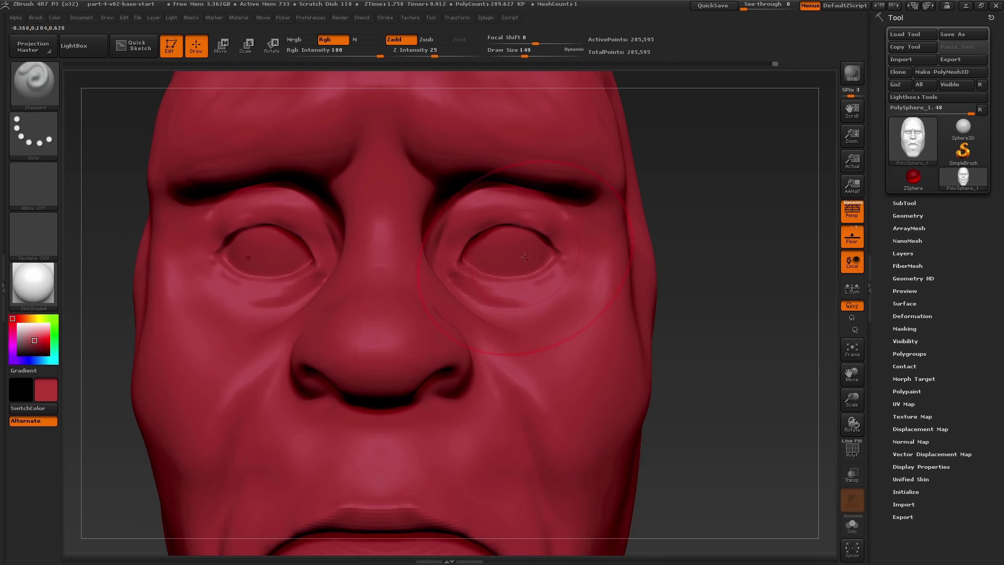
pyautogui.keyDown('ctrl'); pyautogui.moveTo(511, 241); pyautogui.dragTo(507, 263, button='right'); pyautogui.keyUp('ctrl')
pyautogui.press('s')
pyautogui.moveTo(507, 263)
pyautogui.mouseDown()
pyautogui.moveTo(492, 264)
pyautogui.moveTo(524, 262)
pyautogui.mouseUp()
pyautogui.press('s')
pyautogui.keyDown('shift'); pyautogui.moveTo(507, 256); pyautogui.dragTo(507, 263); pyautogui.keyUp('shift')
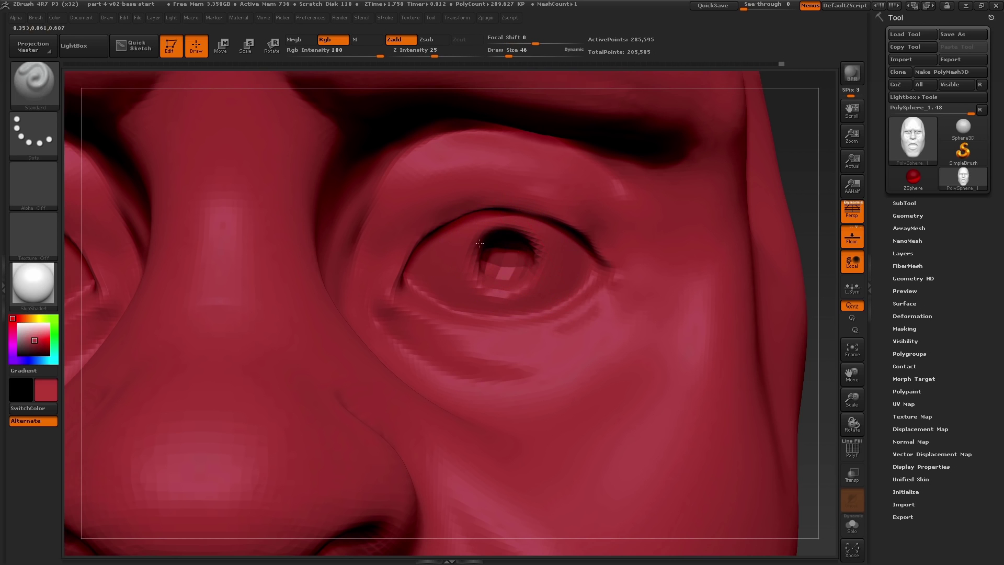
# Step: Refine the shape of the iris and pupil recesses with a resized Standard brush
pyautogui.moveTo(515, 286)
pyautogui.keyDown('ctrl'); pyautogui.mouseDown(button='right')
pyautogui.moveTo(518, 264)
pyautogui.moveTo(531, 293)
pyautogui.moveTo(588, 330)
pyautogui.moveTo(581, 297)
pyautogui.mouseUp(button='right'); pyautogui.keyUp('ctrl')
pyautogui.press('s')
pyautogui.moveTo(491, 293); pyautogui.dragTo(482, 292)
pyautogui.moveTo(483, 285); pyautogui.dragTo(487, 312, button='right')
pyautogui.keyDown('alt'); pyautogui.moveTo(483, 298); pyautogui.dragTo(491, 309); pyautogui.keyUp('alt')
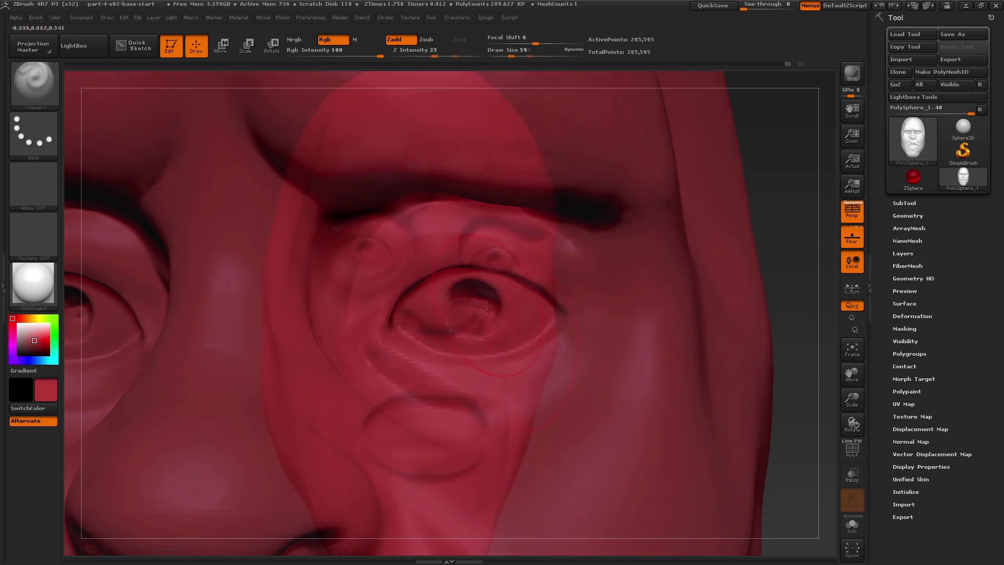
pyautogui.moveTo(582, 343); pyautogui.dragTo(562, 332, button='right')
pyautogui.moveTo(561, 332)
pyautogui.mouseDown(button='right')
pyautogui.moveTo(560, 369)
pyautogui.moveTo(574, 383)
pyautogui.moveTo(576, 332)
pyautogui.mouseUp(button='right')
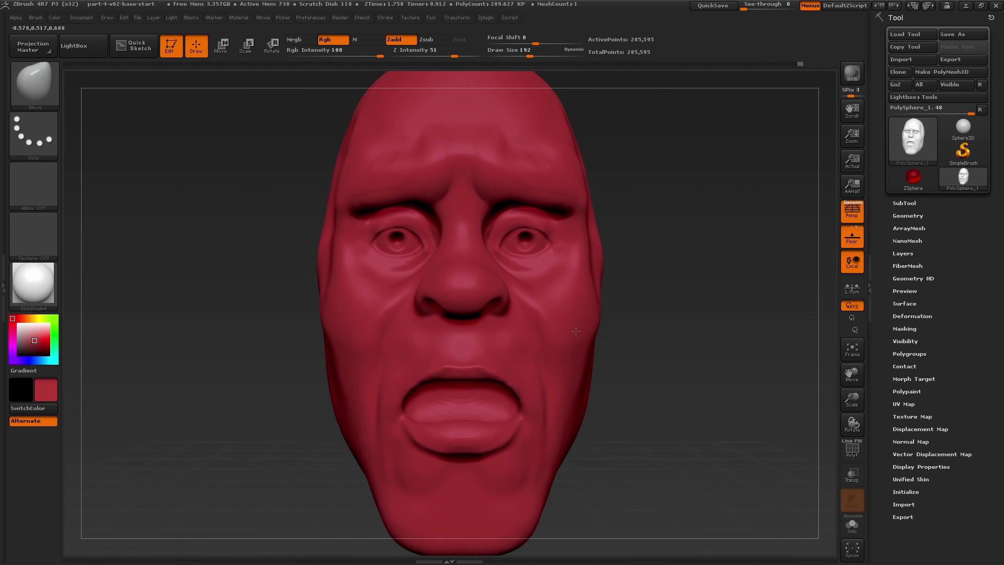
# Step: Define the nostril wings and the side of the nose with the Dam_Standard brush at Draw Size 39, smoothing the creases
pyautogui.press('b')
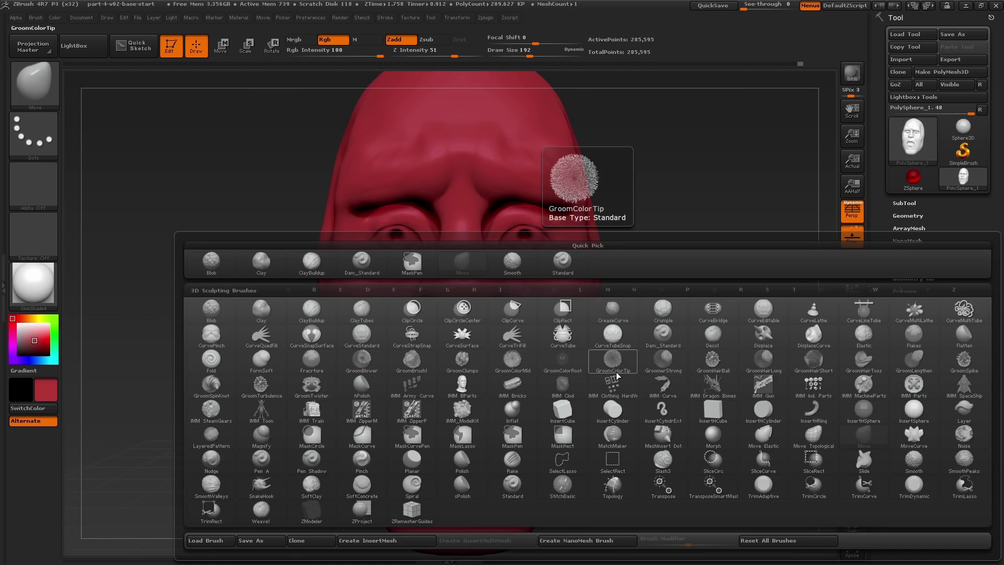
pyautogui.press('d')
pyautogui.press('s')
pyautogui.moveTo(454, 313)
pyautogui.mouseDown(button='right')
pyautogui.moveTo(499, 310)
pyautogui.moveTo(423, 307)
pyautogui.mouseUp(button='right')
pyautogui.press('s')
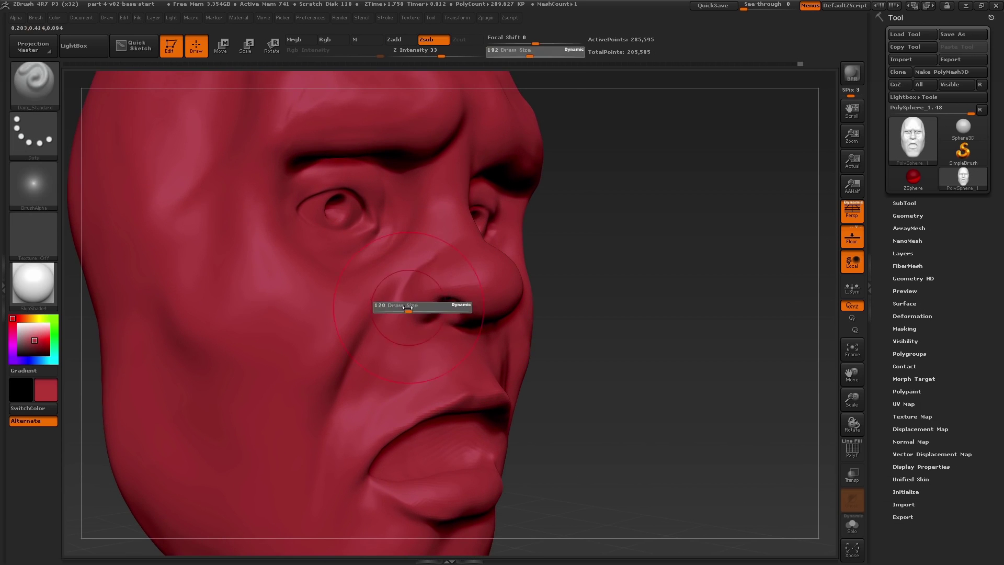
pyautogui.moveTo(418, 307); pyautogui.dragTo(396, 306)
pyautogui.hotkey('ctrl', 'z')
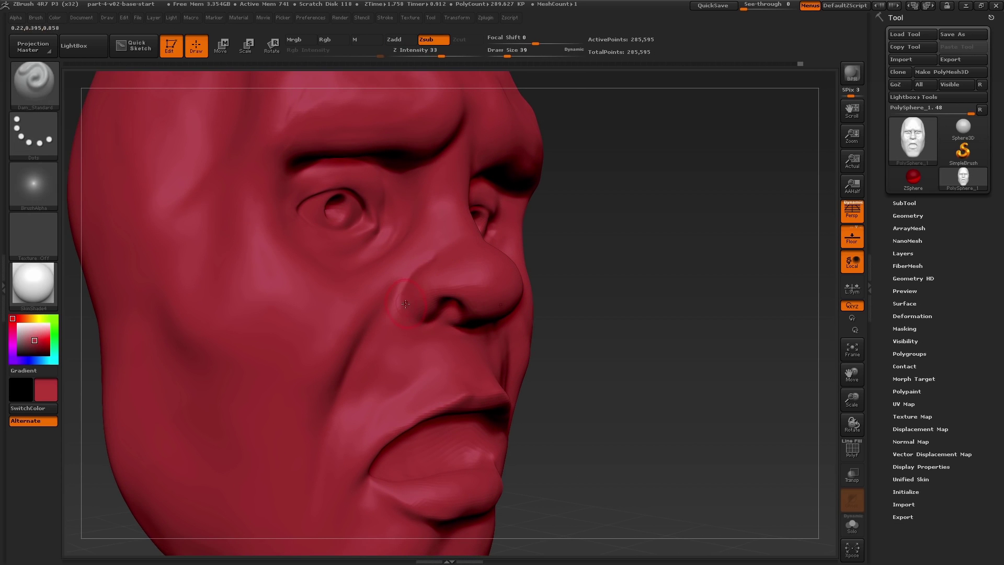
pyautogui.keyDown('shift'); pyautogui.moveTo(498, 281); pyautogui.dragTo(424, 287); pyautogui.keyUp('shift')
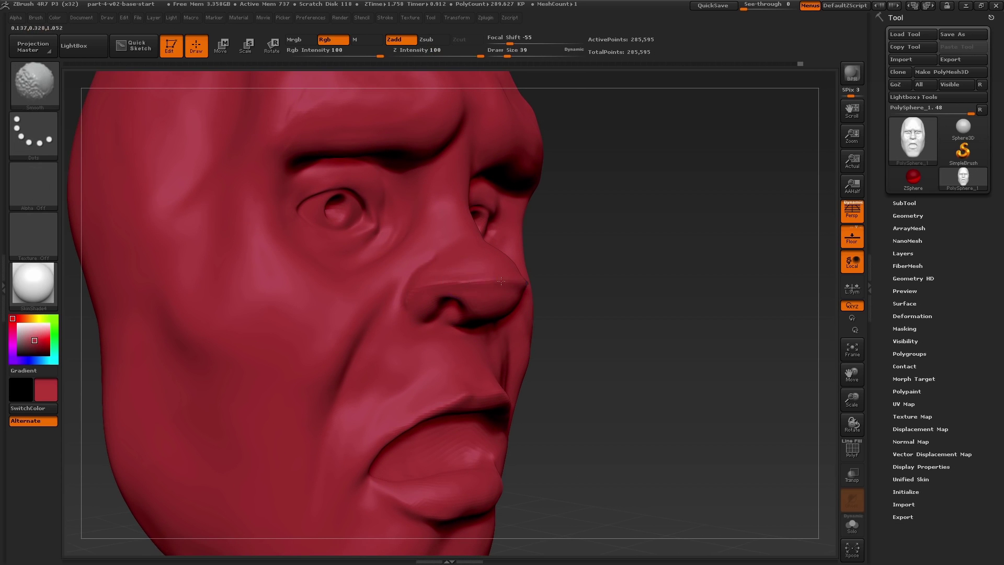
pyautogui.keyDown('shift'); pyautogui.moveTo(501, 282); pyautogui.dragTo(471, 283); pyautogui.keyUp('shift')
pyautogui.moveTo(471, 283); pyautogui.dragTo(442, 312, button='right')
pyautogui.keyDown('shift'); pyautogui.moveTo(442, 312); pyautogui.dragTo(464, 301); pyautogui.keyUp('shift')
pyautogui.moveTo(464, 300)
pyautogui.mouseDown(button='right')
pyautogui.moveTo(440, 286)
pyautogui.moveTo(448, 299)
pyautogui.mouseUp(button='right')
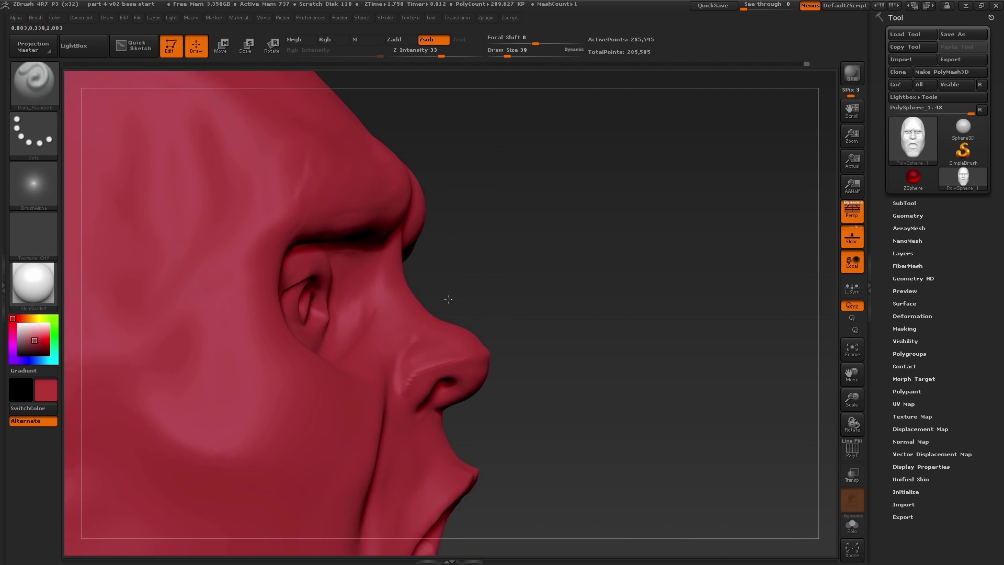
# Step: Work the side of the nose bridge with the Dam_Standard brush at Draw Size 54 and smooth the strokes
pyautogui.moveTo(448, 299); pyautogui.dragTo(386, 337)
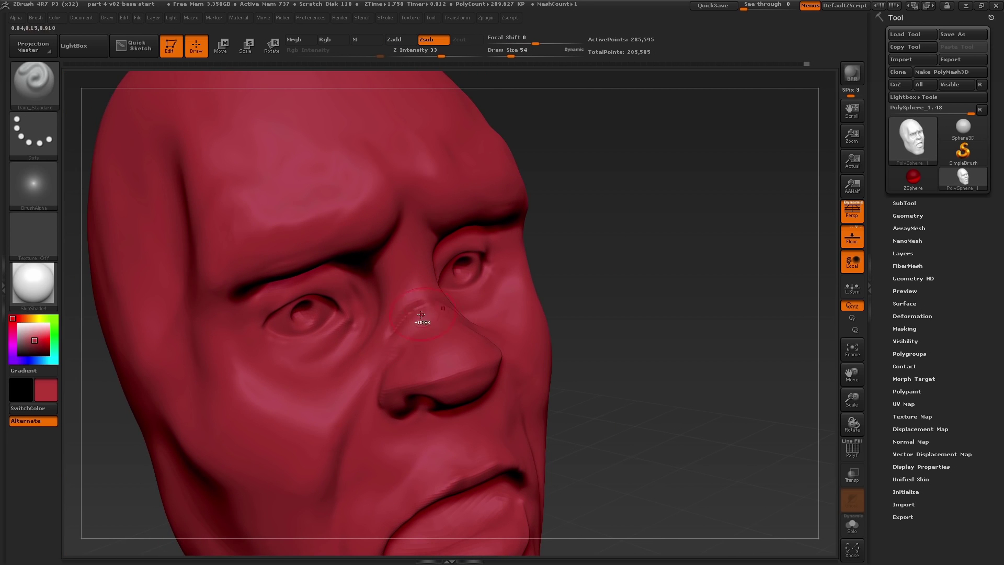
pyautogui.press('shift')
pyautogui.moveTo(384, 329); pyautogui.dragTo(397, 330, button='right')
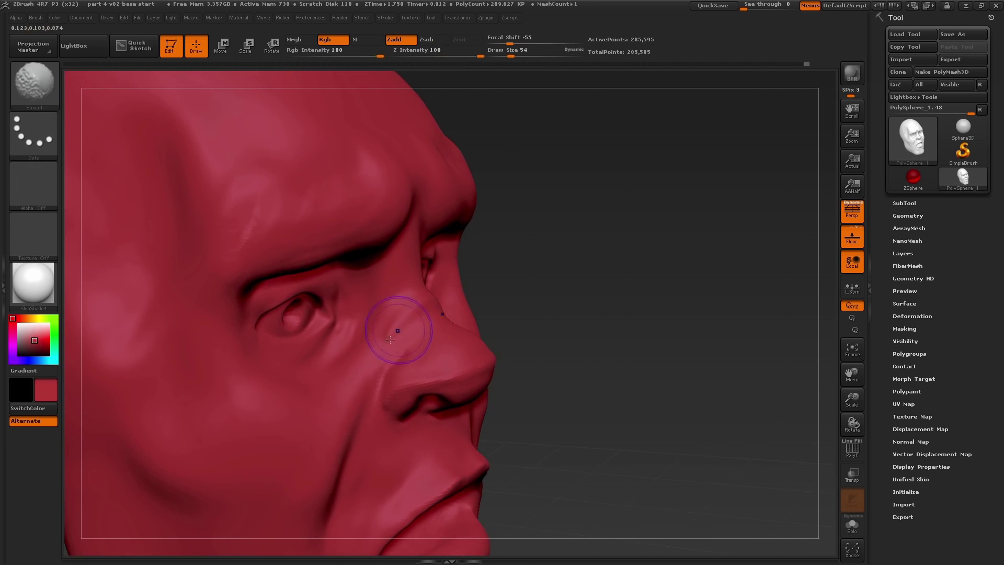
pyautogui.keyDown('shift'); pyautogui.moveTo(398, 329); pyautogui.dragTo(384, 342); pyautogui.keyUp('shift')
# Step: Reshape the nose profile from bridge to tip in side view with the Move brush, enlarging it to Draw Size 140
pyautogui.moveTo(384, 342); pyautogui.dragTo(409, 322, button='right')
pyautogui.press('b')
pyautogui.press('m')
pyautogui.press('v')
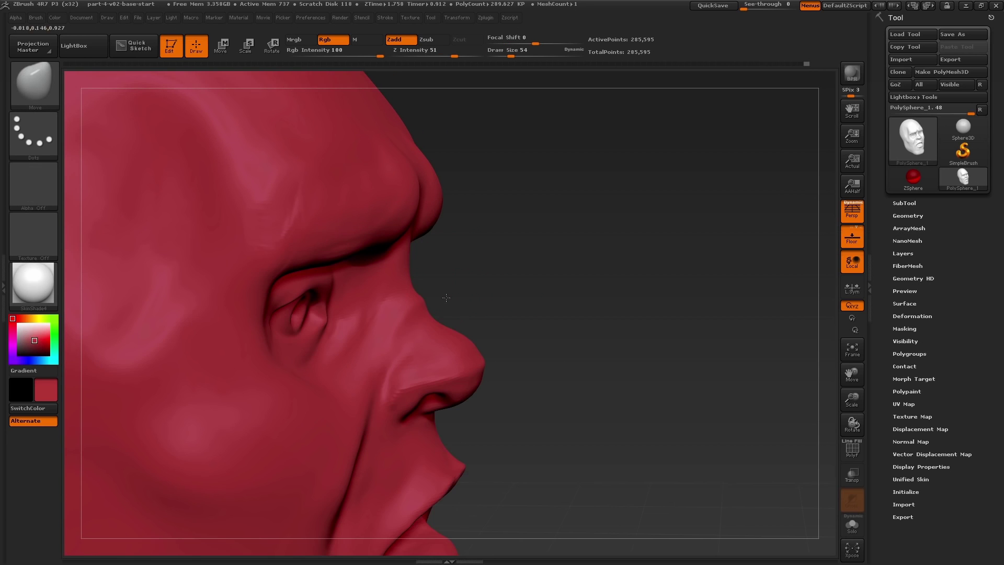
pyautogui.moveTo(421, 303)
pyautogui.mouseDown(button='right')
pyautogui.moveTo(389, 303)
pyautogui.moveTo(425, 316)
pyautogui.moveTo(418, 271)
pyautogui.mouseUp(button='right')
pyautogui.moveTo(574, 276)
pyautogui.mouseDown(button='right')
pyautogui.moveTo(589, 325)
pyautogui.moveTo(601, 323)
pyautogui.mouseUp(button='right')
pyautogui.moveTo(500, 334); pyautogui.dragTo(515, 325)
pyautogui.press('s')
pyautogui.moveTo(506, 332); pyautogui.dragTo(521, 340)
pyautogui.press('s')
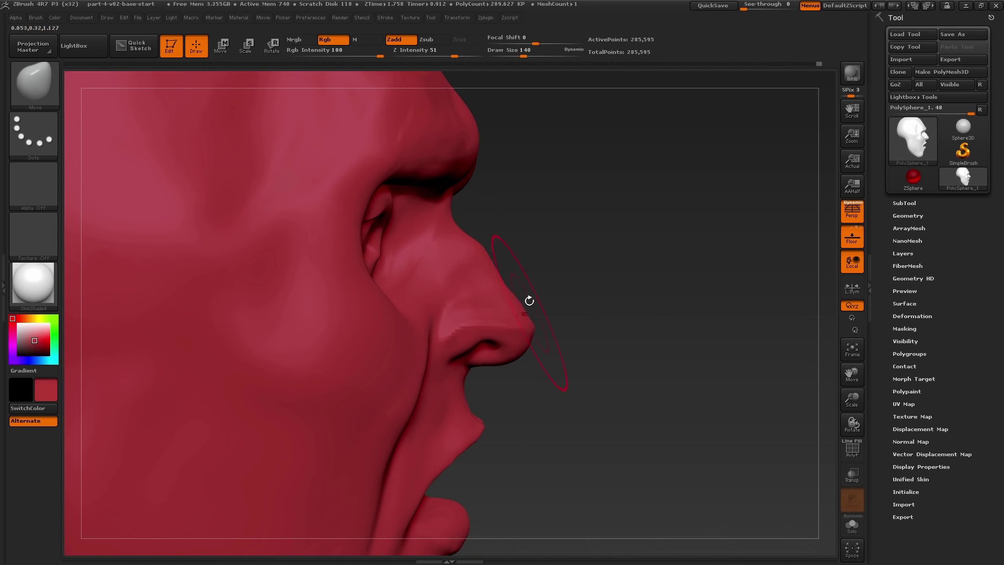
# Step: Adjust the profile of the lower lip and chin in side view with an enlarged Move brush
pyautogui.keyDown('alt'); pyautogui.moveTo(529, 300); pyautogui.dragTo(529, 389, button='right'); pyautogui.keyUp('alt')
pyautogui.keyDown('alt'); pyautogui.moveTo(556, 278); pyautogui.dragTo(553, 149, button='right'); pyautogui.keyUp('alt')
pyautogui.keyDown('alt'); pyautogui.moveTo(530, 307); pyautogui.dragTo(518, 236, button='right'); pyautogui.keyUp('alt')
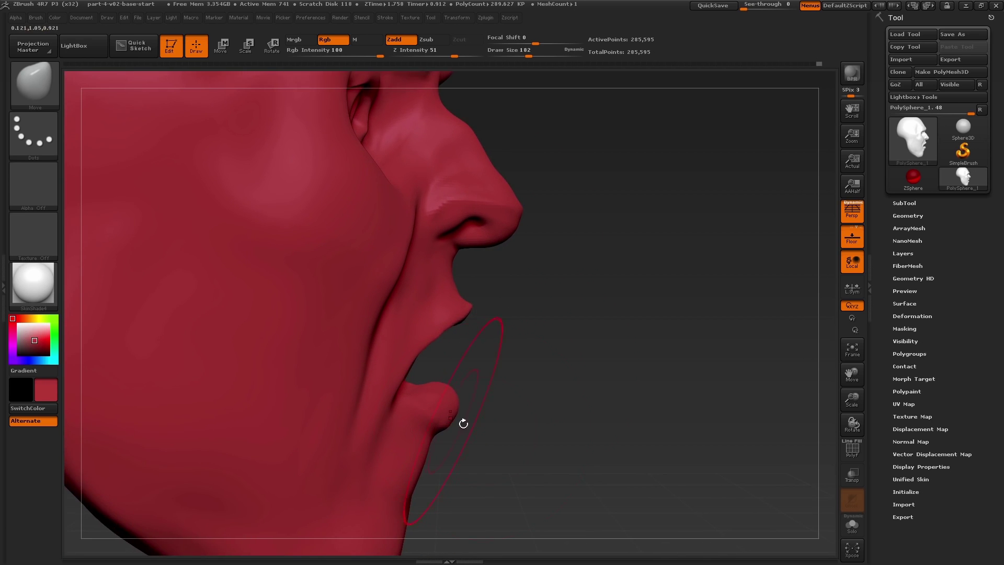
pyautogui.keyDown('alt'); pyautogui.moveTo(464, 423); pyautogui.dragTo(525, 320, button='right'); pyautogui.keyUp('alt')
pyautogui.press('s')
pyautogui.moveTo(471, 411); pyautogui.dragTo(474, 410)
pyautogui.moveTo(407, 450); pyautogui.dragTo(414, 457)
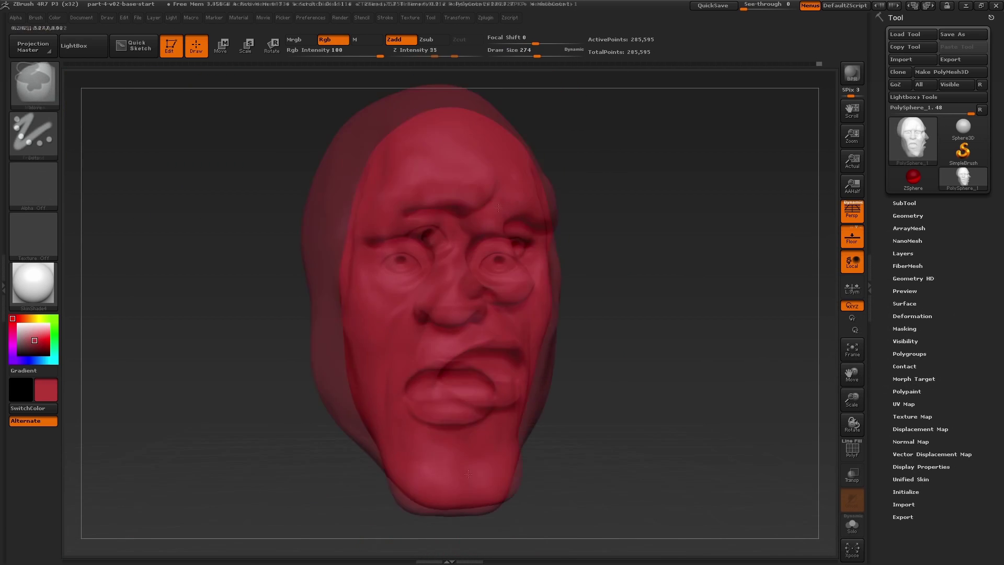
# Step: Build hair-like strokes across the eyebrows with the ClayBuildup brush, reducing it from Draw Size 44 to 39
pyautogui.keyDown('ctrl'); pyautogui.moveTo(563, 162); pyautogui.dragTo(563, 244, button='right'); pyautogui.keyUp('ctrl')
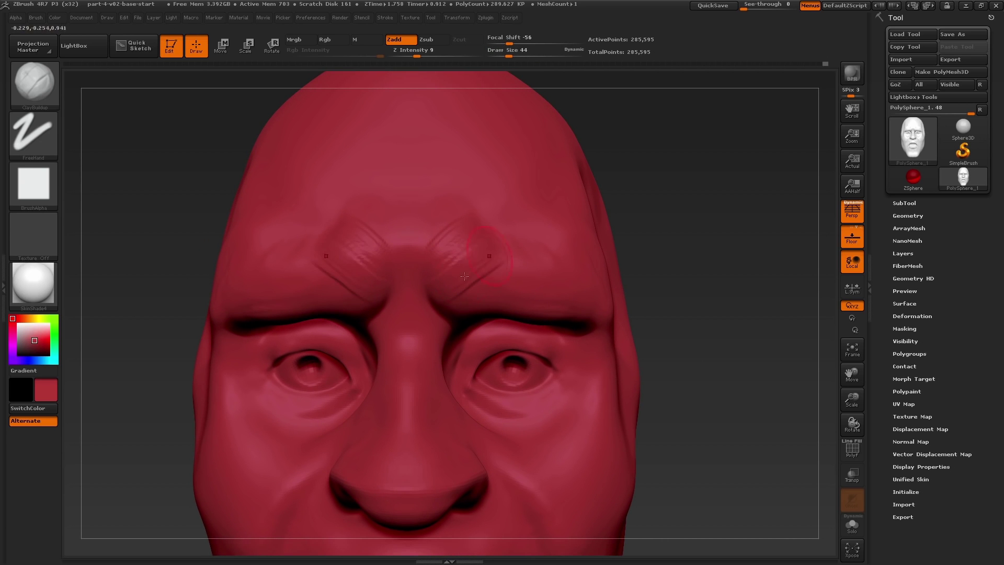
pyautogui.moveTo(550, 269); pyautogui.dragTo(510, 294)
pyautogui.moveTo(675, 272)
pyautogui.mouseDown(button='right')
pyautogui.moveTo(591, 275)
pyautogui.moveTo(599, 272)
pyautogui.mouseUp(button='right')
pyautogui.moveTo(604, 283); pyautogui.dragTo(565, 294)
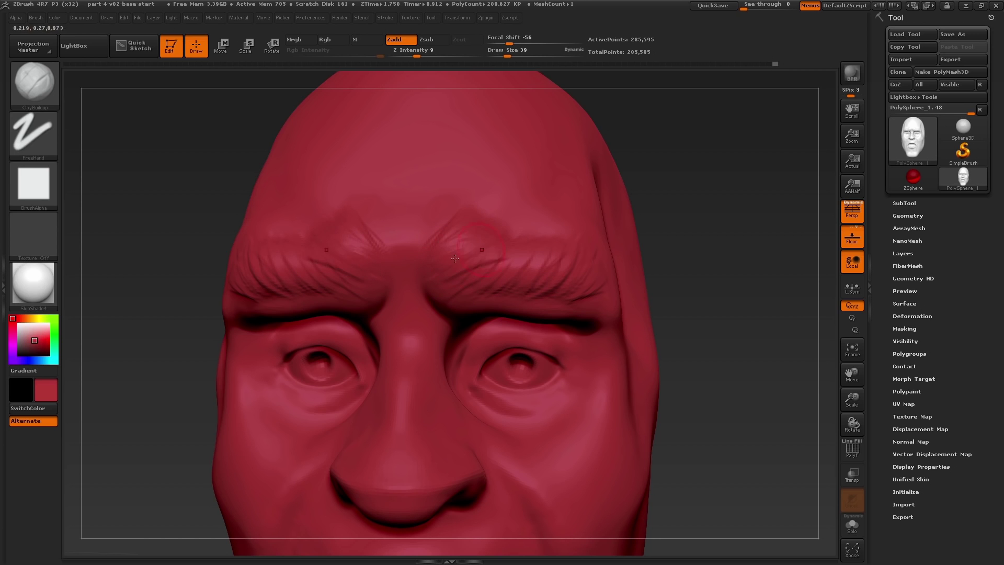
pyautogui.moveTo(463, 253)
pyautogui.mouseDown()
pyautogui.moveTo(502, 277)
pyautogui.moveTo(523, 274)
pyautogui.mouseUp()
pyautogui.moveTo(549, 245); pyautogui.dragTo(486, 240, button='right')
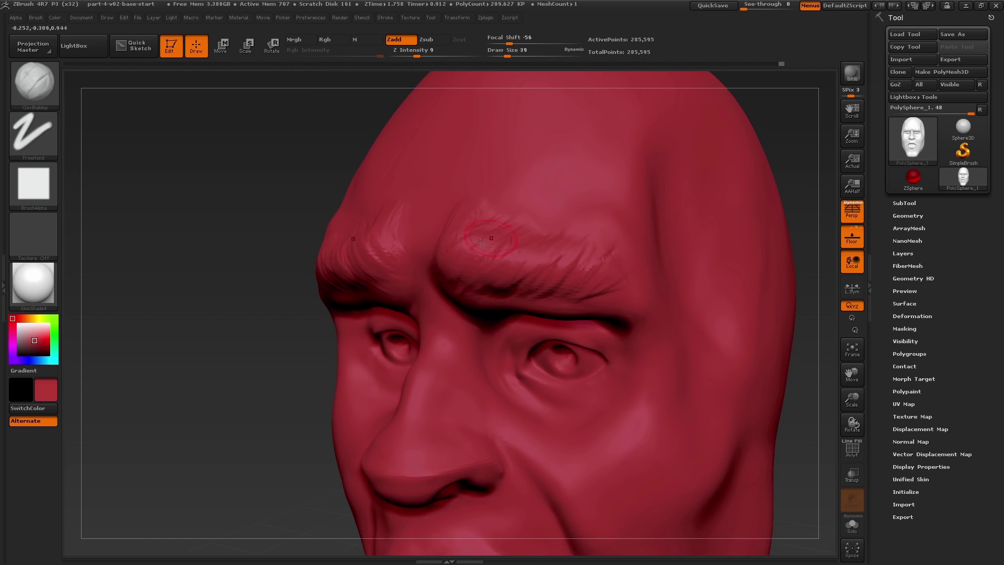
# Step: Extend the eyebrow hair strokes to the outer ends and raise tufts at the inner brow ends at Draw Size 39
pyautogui.moveTo(616, 237); pyautogui.dragTo(654, 240, button='right')
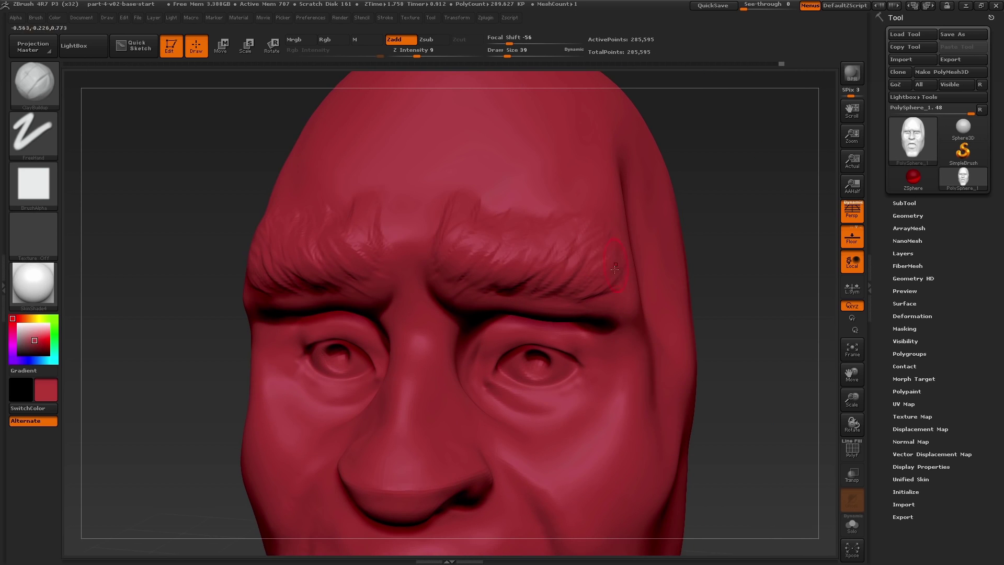
pyautogui.moveTo(623, 285); pyautogui.dragTo(592, 299)
pyautogui.moveTo(592, 283)
pyautogui.mouseDown(button='right')
pyautogui.moveTo(646, 269)
pyautogui.moveTo(523, 283)
pyautogui.mouseUp(button='right')
pyautogui.moveTo(487, 293)
pyautogui.mouseDown()
pyautogui.moveTo(538, 286)
pyautogui.moveTo(451, 275)
pyautogui.mouseUp()
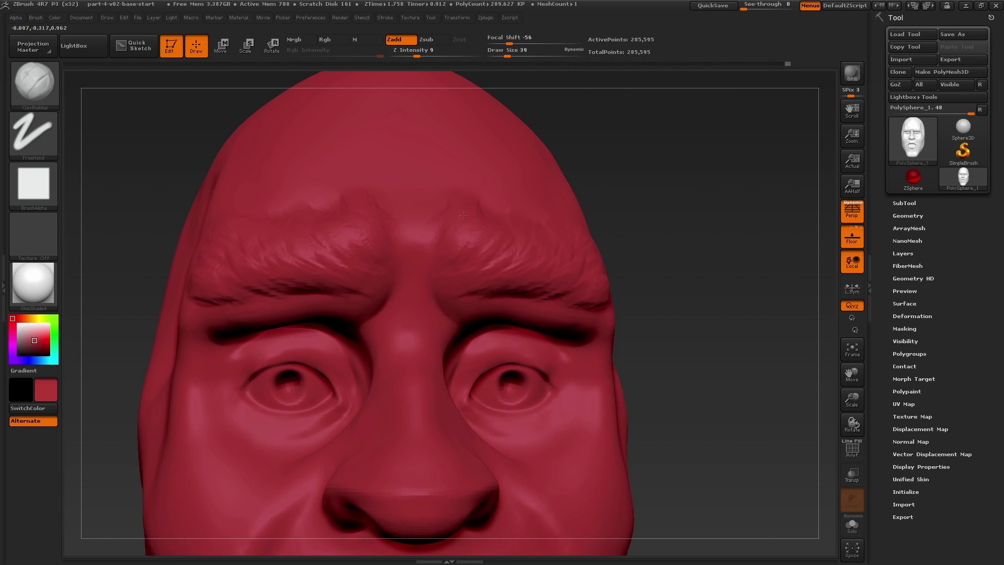
pyautogui.click(484, 231)
pyautogui.moveTo(464, 252)
pyautogui.mouseDown(button='right')
pyautogui.moveTo(468, 293)
pyautogui.moveTo(492, 246)
pyautogui.mouseUp(button='right')
# Step: Build up the hair mass behind the cheek in side view with ClayBuildup at Draw Size 54, enlarging it to 59
pyautogui.moveTo(528, 293)
pyautogui.mouseDown(button='right')
pyautogui.moveTo(507, 251)
pyautogui.moveTo(519, 254)
pyautogui.moveTo(421, 288)
pyautogui.mouseUp(button='right')
pyautogui.keyDown('ctrl'); pyautogui.moveTo(531, 241); pyautogui.dragTo(538, 279, button='right'); pyautogui.keyUp('ctrl')
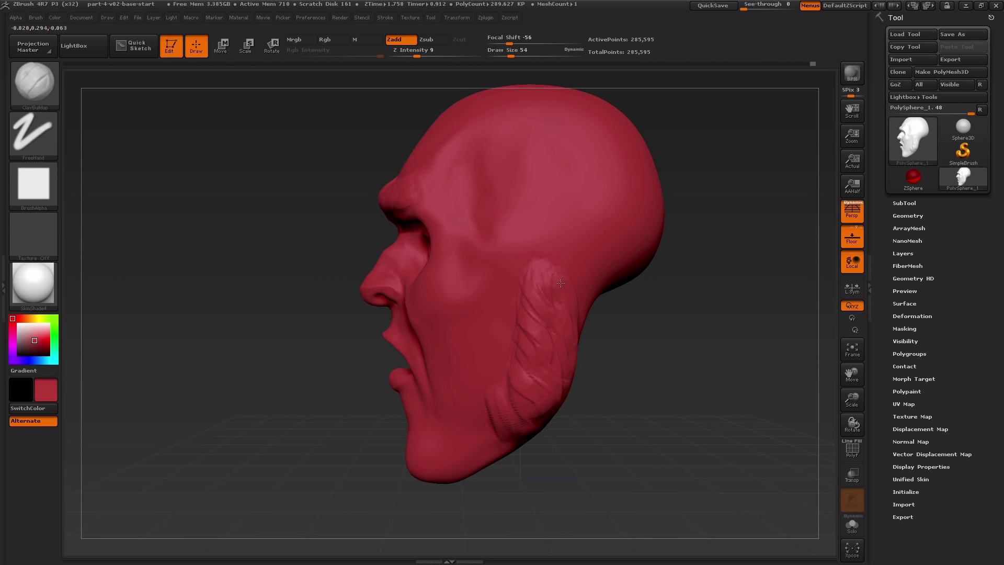
pyautogui.moveTo(564, 288); pyautogui.dragTo(556, 302)
pyautogui.moveTo(560, 298)
pyautogui.keyDown('alt'); pyautogui.mouseDown(button='right')
pyautogui.moveTo(504, 294)
pyautogui.moveTo(517, 302)
pyautogui.moveTo(482, 342)
pyautogui.mouseUp(button='right'); pyautogui.keyUp('alt')
pyautogui.press('[')
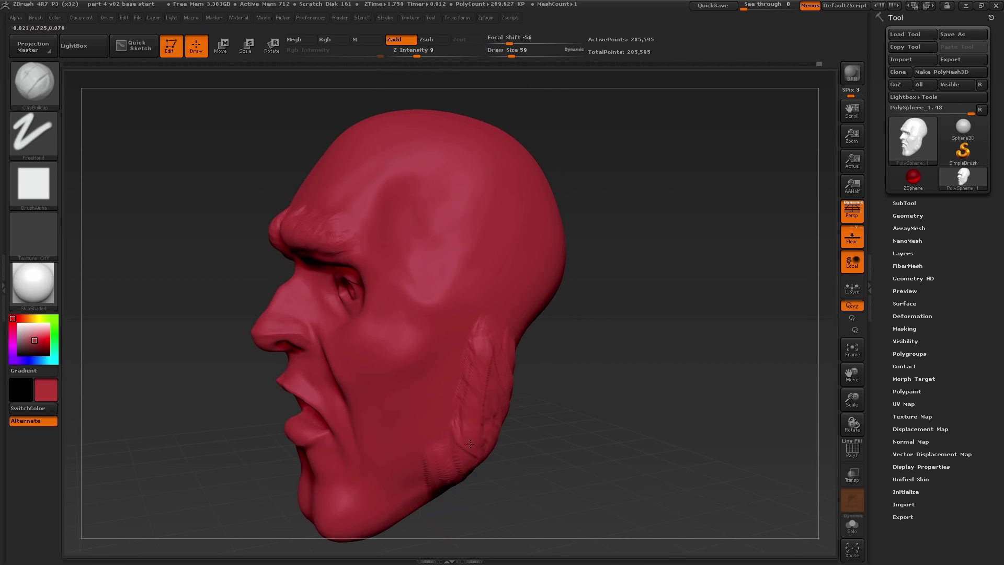
# Step: Layer curved hair strokes down to the back of the jaw and up toward the temple at Draw Size 59
pyautogui.moveTo(450, 440); pyautogui.dragTo(427, 444, button='right')
pyautogui.moveTo(442, 471); pyautogui.dragTo(450, 477)
pyautogui.moveTo(450, 478); pyautogui.dragTo(489, 491, button='right')
pyautogui.moveTo(531, 424); pyautogui.dragTo(508, 413, button='right')
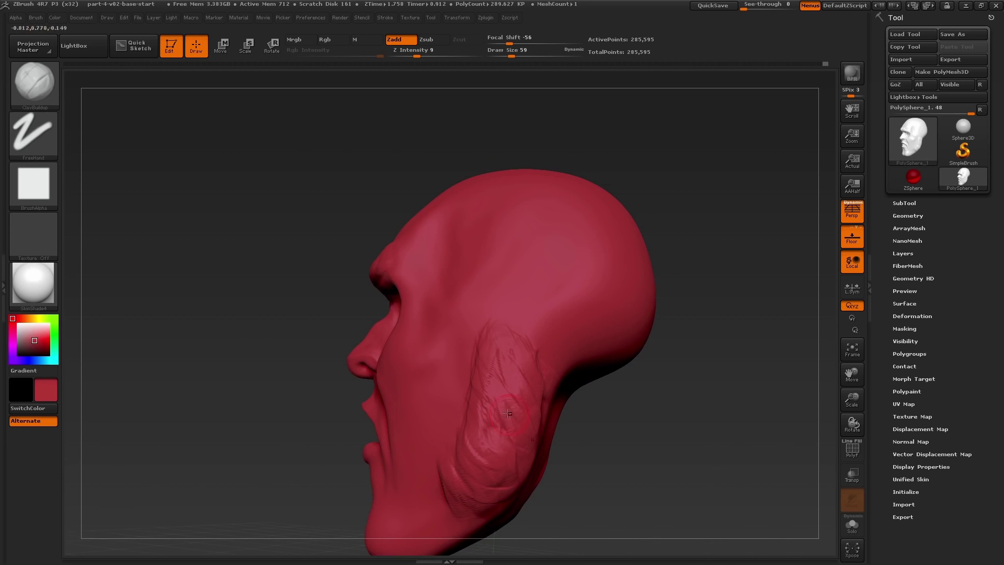
pyautogui.moveTo(541, 369); pyautogui.dragTo(534, 358)
pyautogui.moveTo(505, 352); pyautogui.dragTo(527, 367, button='right')
# Step: Start the hairline above the forehead with swept ClayBuildup strokes, reducing the brush from Draw Size 77 to 71
pyautogui.moveTo(506, 450)
pyautogui.mouseDown()
pyautogui.moveTo(598, 321)
pyautogui.moveTo(624, 323)
pyautogui.moveTo(606, 331)
pyautogui.moveTo(474, 287)
pyautogui.mouseUp()
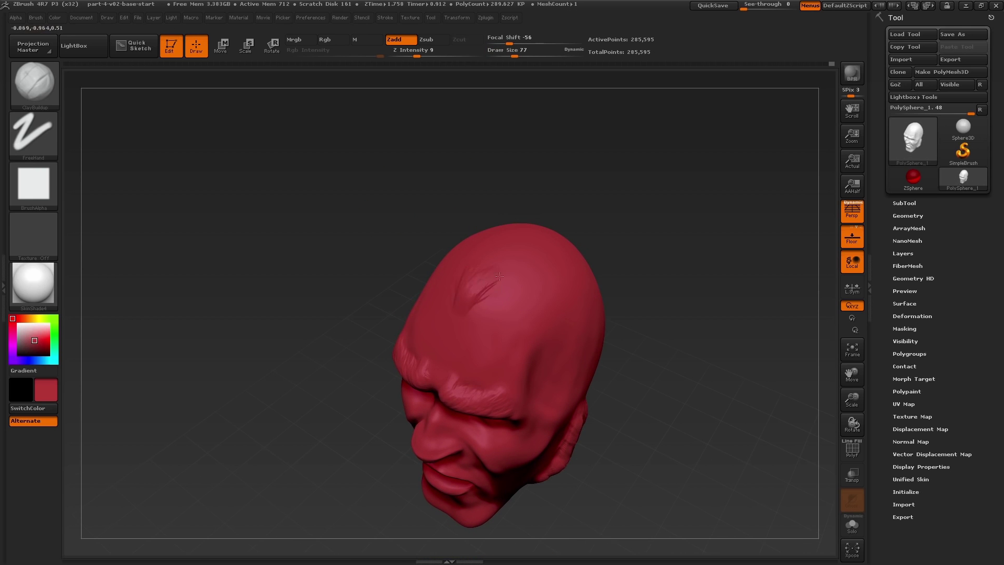
pyautogui.moveTo(500, 291); pyautogui.dragTo(477, 318)
pyautogui.press('s')
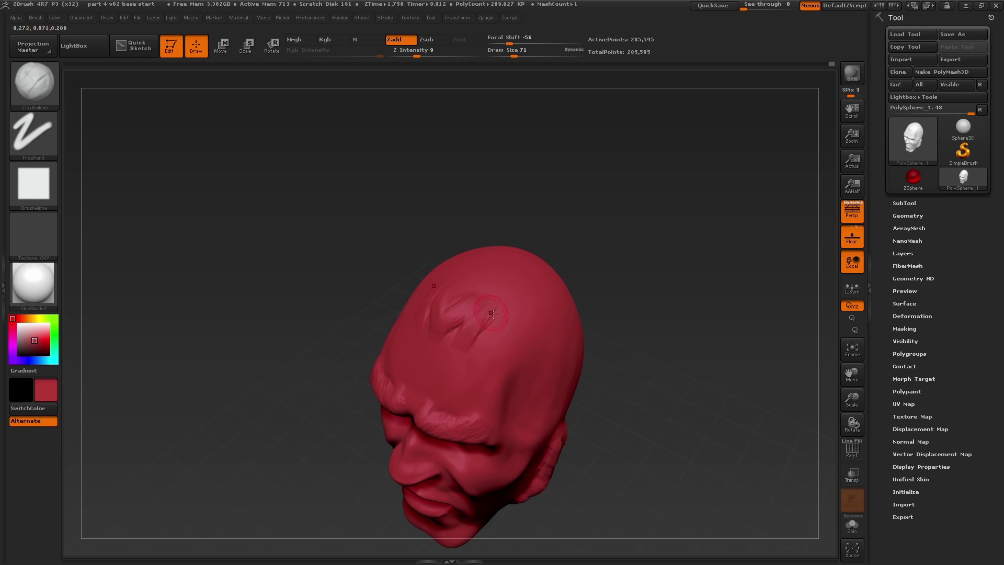
pyautogui.moveTo(515, 329)
pyautogui.mouseDown(button='right')
pyautogui.moveTo(484, 320)
pyautogui.moveTo(492, 313)
pyautogui.mouseUp(button='right')
pyautogui.moveTo(534, 306); pyautogui.dragTo(520, 329)
pyautogui.moveTo(516, 241); pyautogui.dragTo(530, 272, button='right')
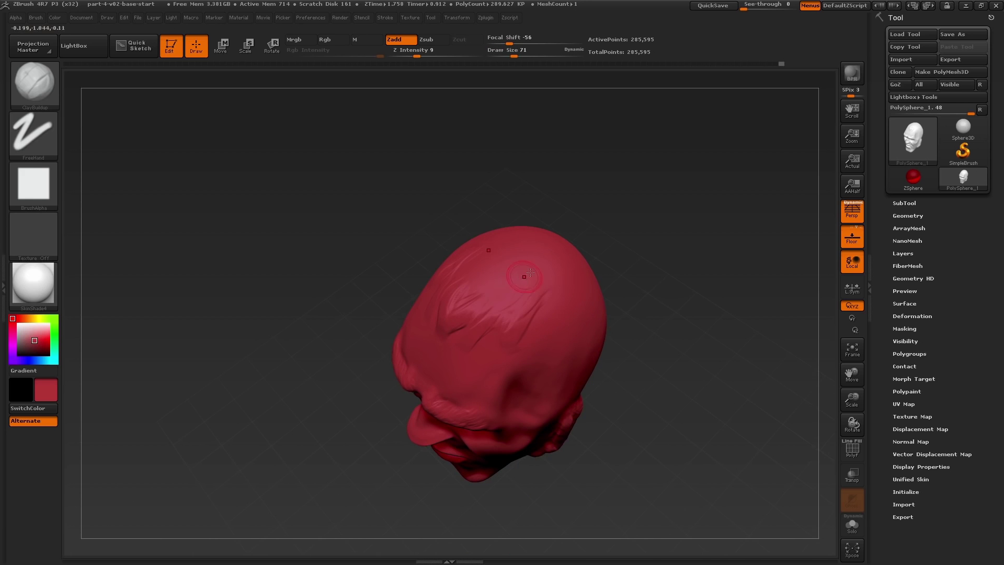
pyautogui.moveTo(544, 267)
pyautogui.mouseDown()
pyautogui.moveTo(594, 330)
pyautogui.moveTo(559, 322)
pyautogui.moveTo(572, 313)
pyautogui.moveTo(565, 302)
pyautogui.moveTo(478, 282)
pyautogui.moveTo(473, 271)
pyautogui.mouseUp()
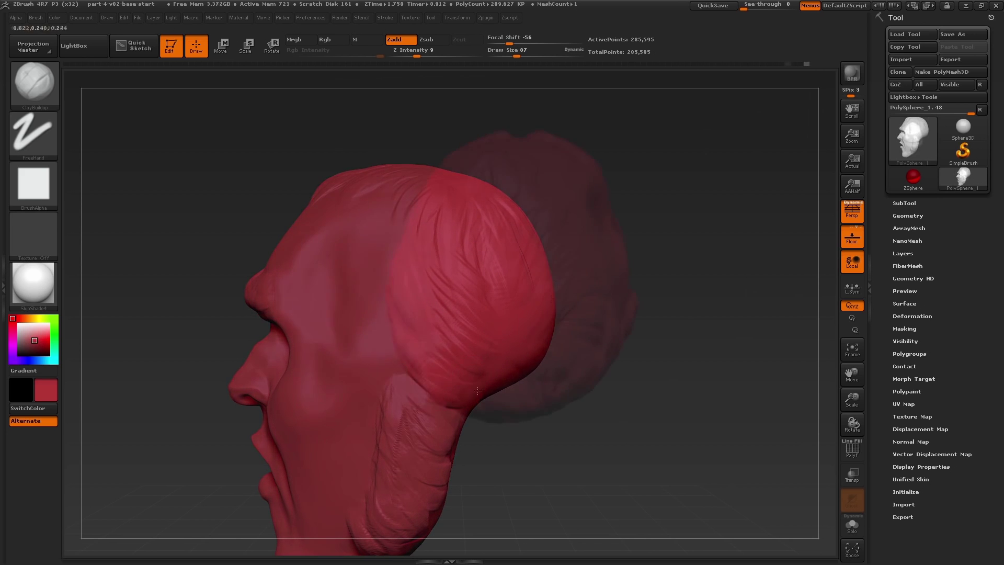
# Step: Fill the back and side of the skull with hair strokes and refine the hairline locks, varying the ClayBuildup Draw Size between 18 and 87
pyautogui.moveTo(478, 391); pyautogui.dragTo(407, 303)
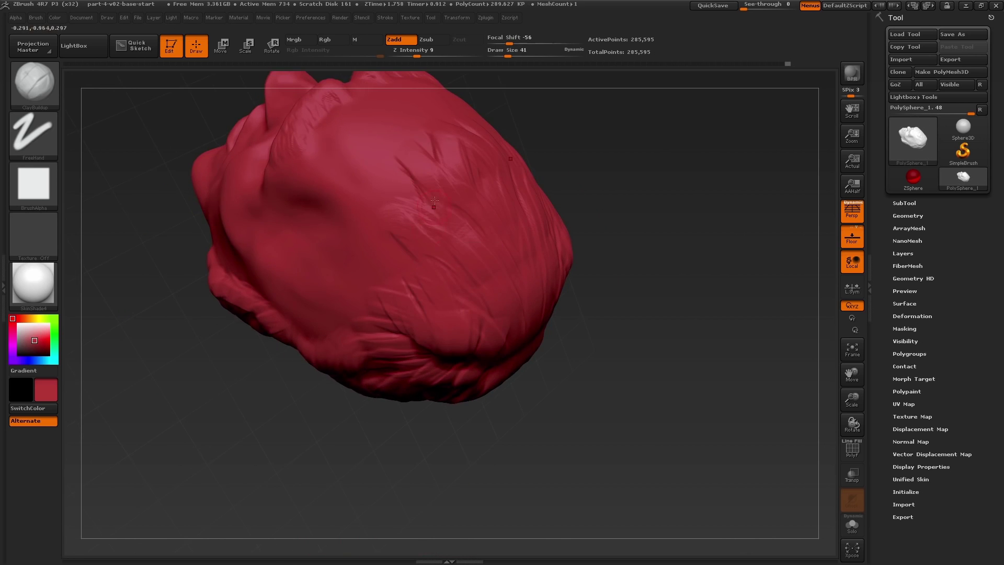
pyautogui.moveTo(432, 268); pyautogui.dragTo(383, 273)
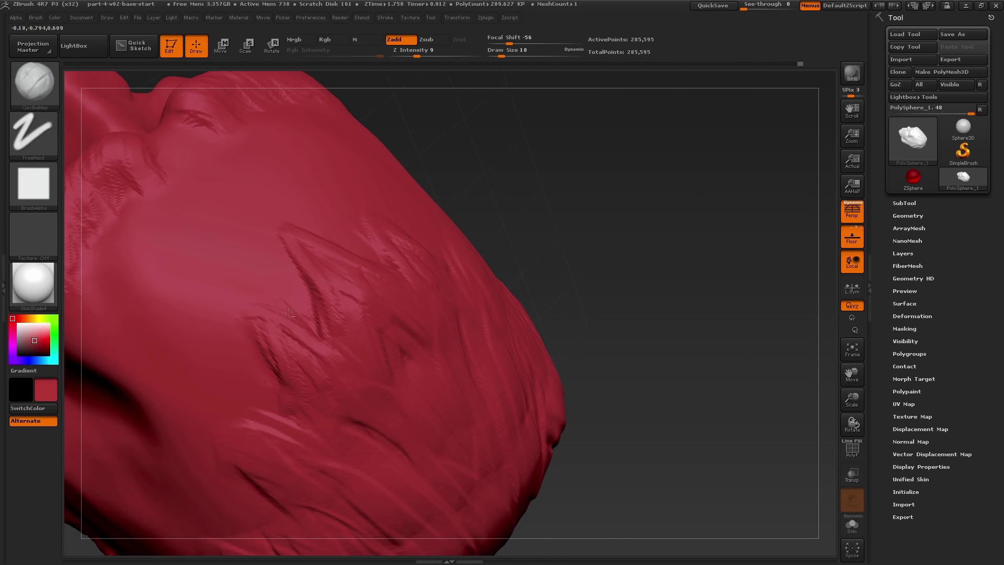
pyautogui.press('shift')
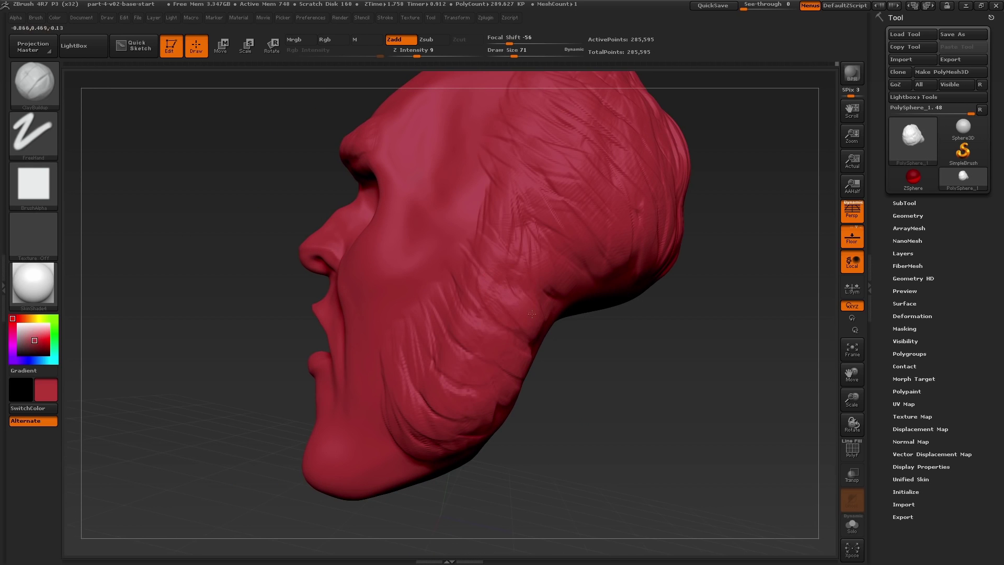
pyautogui.moveTo(500, 352)
pyautogui.mouseDown()
pyautogui.moveTo(482, 298)
pyautogui.moveTo(600, 336)
pyautogui.moveTo(654, 336)
pyautogui.moveTo(668, 350)
pyautogui.moveTo(668, 330)
pyautogui.moveTo(666, 338)
pyautogui.mouseUp()
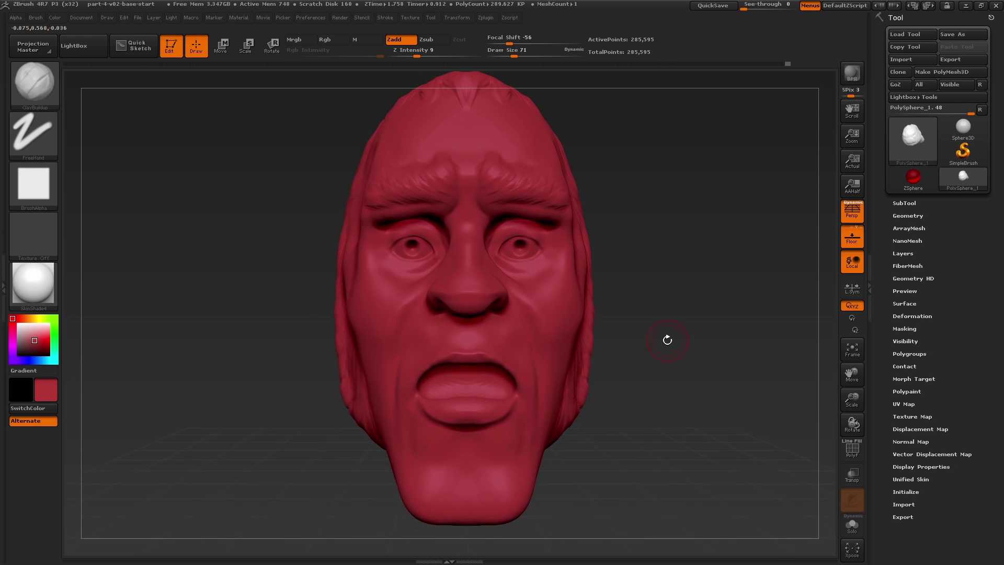
# Step: Adjust the hair beside the jaw in front view with the Move brush at Draw Size 245
pyautogui.press('b')
pyautogui.press('m')
pyautogui.press('v')
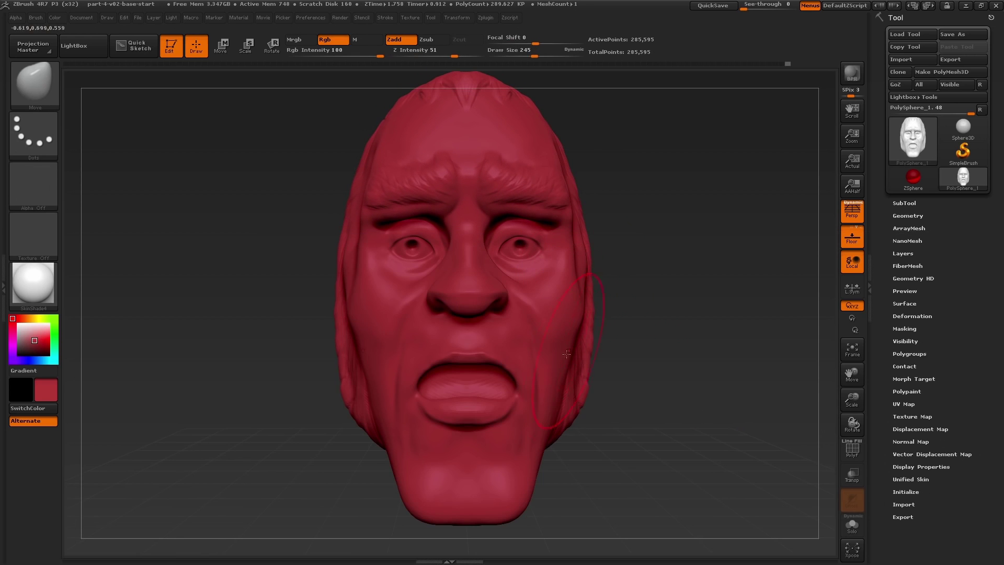
pyautogui.moveTo(599, 372); pyautogui.dragTo(641, 411)
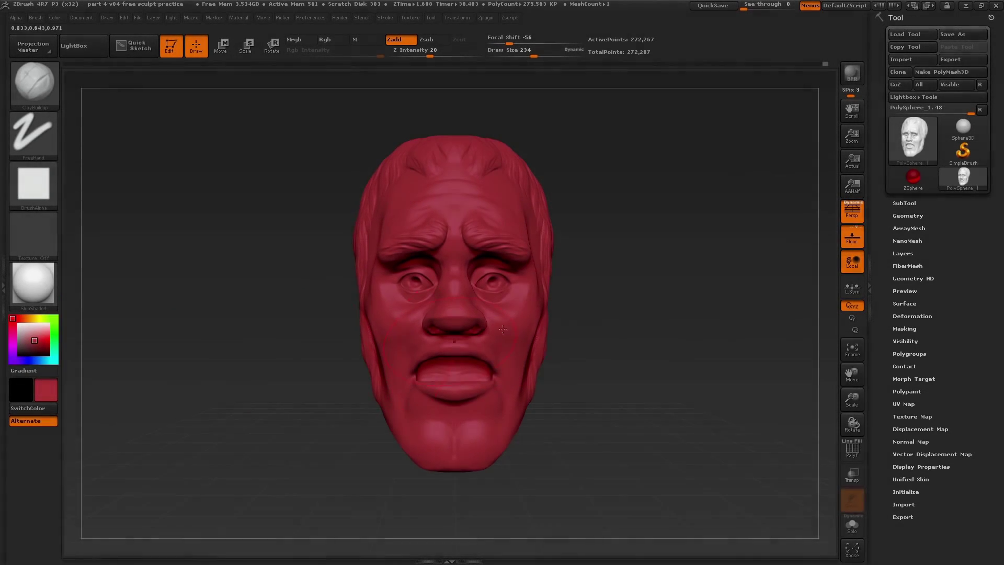
# Step: Choose the ClayBuildup brush for the practice head and set its Z Intensity to 23
pyautogui.moveTo(601, 332)
pyautogui.mouseDown()
pyautogui.moveTo(691, 322)
pyautogui.moveTo(664, 303)
pyautogui.moveTo(699, 291)
pyautogui.moveTo(682, 314)
pyautogui.moveTo(714, 342)
pyautogui.moveTo(690, 396)
pyautogui.moveTo(686, 318)
pyautogui.moveTo(654, 361)
pyautogui.mouseUp()
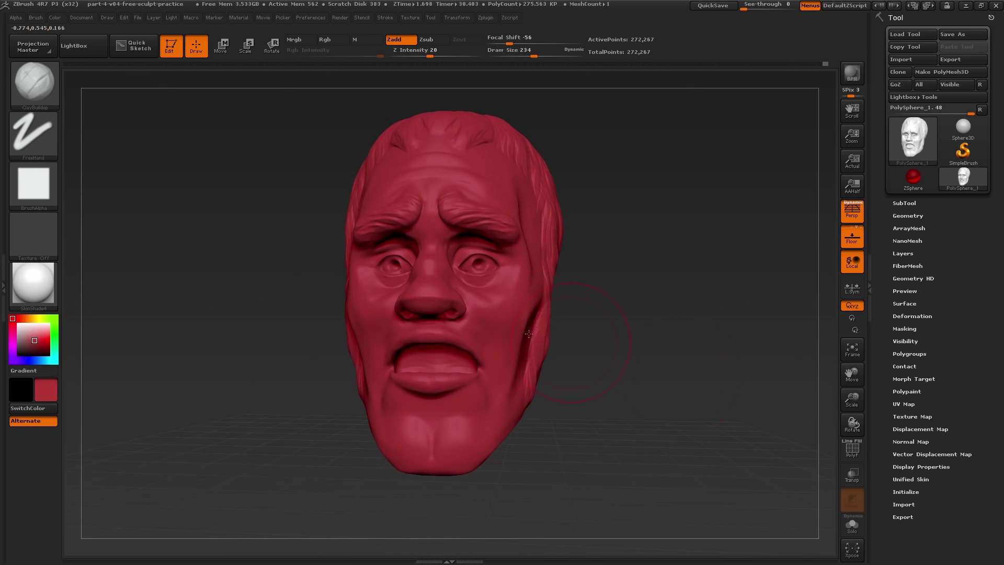
pyautogui.press('s')
pyautogui.press('u')
pyautogui.press('b')
pyautogui.moveTo(640, 250)
pyautogui.mouseDown()
pyautogui.moveTo(659, 265)
pyautogui.moveTo(667, 325)
pyautogui.mouseUp()
pyautogui.press('b')
pyautogui.press('c')
pyautogui.press('b')
pyautogui.press('s')
pyautogui.moveTo(540, 353); pyautogui.dragTo(535, 353)
pyautogui.moveTo(528, 319)
pyautogui.mouseDown(button='right')
pyautogui.moveTo(500, 320)
pyautogui.moveTo(528, 320)
pyautogui.mouseUp(button='right')
pyautogui.keyDown('ctrl'); pyautogui.moveTo(529, 319); pyautogui.dragTo(538, 341, button='right'); pyautogui.keyUp('ctrl')
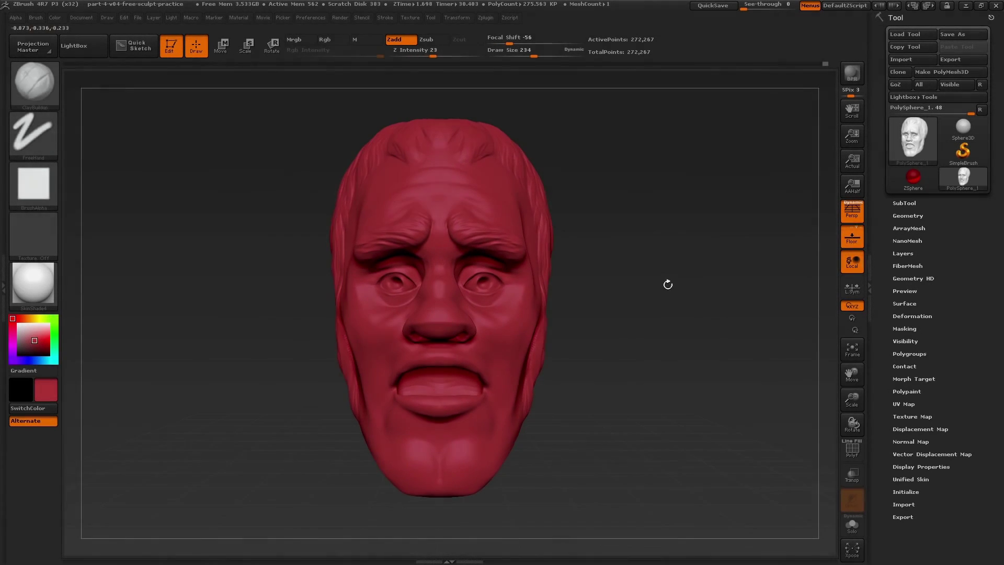
# Step: Add ClayBuildup strokes down the cheek from the nostril past the mouth corner at Draw Size 62
pyautogui.moveTo(666, 284); pyautogui.dragTo(665, 325)
pyautogui.press('b')
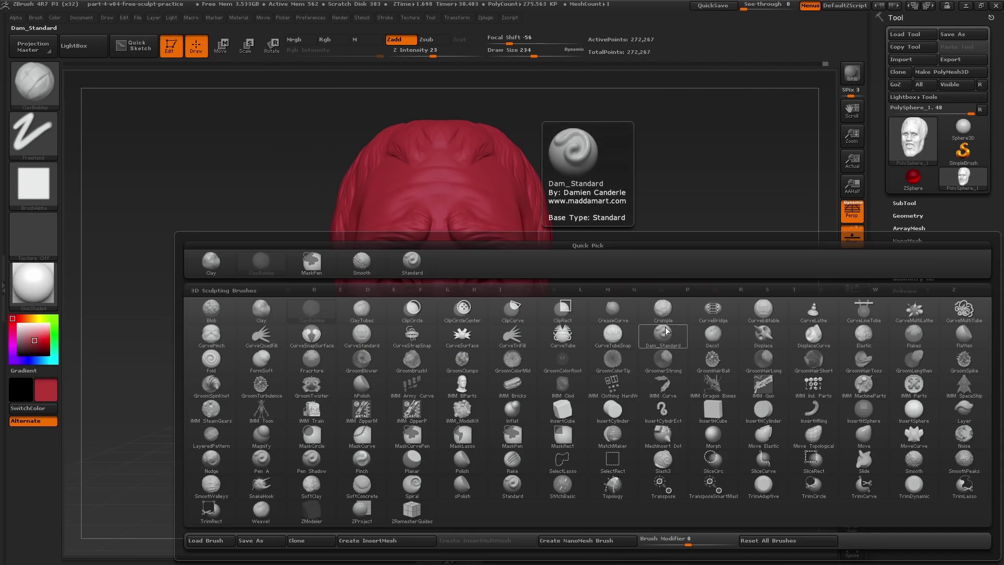
pyautogui.press('c')
pyautogui.press('b')
pyautogui.moveTo(501, 358)
pyautogui.keyDown('alt'); pyautogui.mouseDown(button='right')
pyautogui.moveTo(537, 354)
pyautogui.moveTo(490, 308)
pyautogui.moveTo(525, 309)
pyautogui.moveTo(540, 342)
pyautogui.moveTo(555, 302)
pyautogui.moveTo(529, 292)
pyautogui.moveTo(548, 280)
pyautogui.mouseUp(button='right'); pyautogui.keyUp('alt')
pyautogui.press('s')
pyautogui.click(516, 291)
pyautogui.moveTo(548, 280)
pyautogui.mouseDown()
pyautogui.moveTo(388, 278)
pyautogui.moveTo(375, 296)
pyautogui.moveTo(572, 257)
pyautogui.mouseUp()
pyautogui.moveTo(591, 360); pyautogui.dragTo(564, 270)
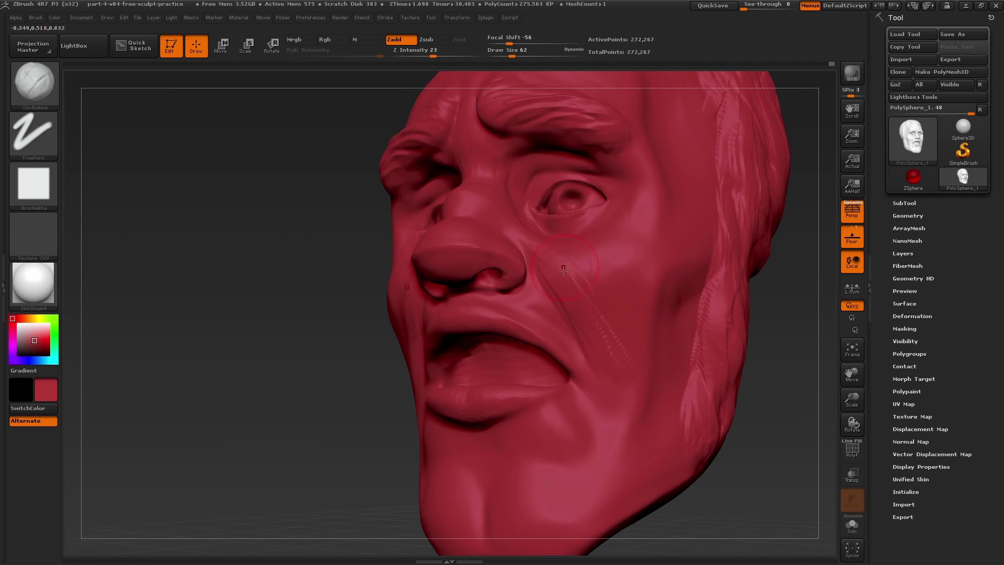
pyautogui.moveTo(626, 413); pyautogui.dragTo(585, 312)
# Step: Fill out the cheeks beside the mouth with ClayBuildup at Draw Size 87 and smooth the strokes
pyautogui.moveTo(371, 309); pyautogui.dragTo(589, 316)
pyautogui.press('s')
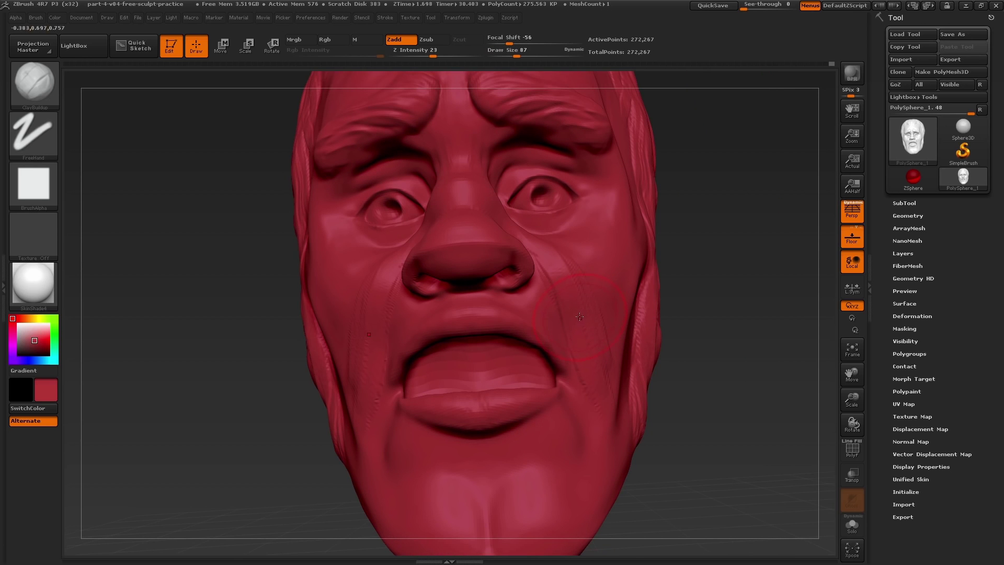
pyautogui.moveTo(581, 319); pyautogui.dragTo(582, 326)
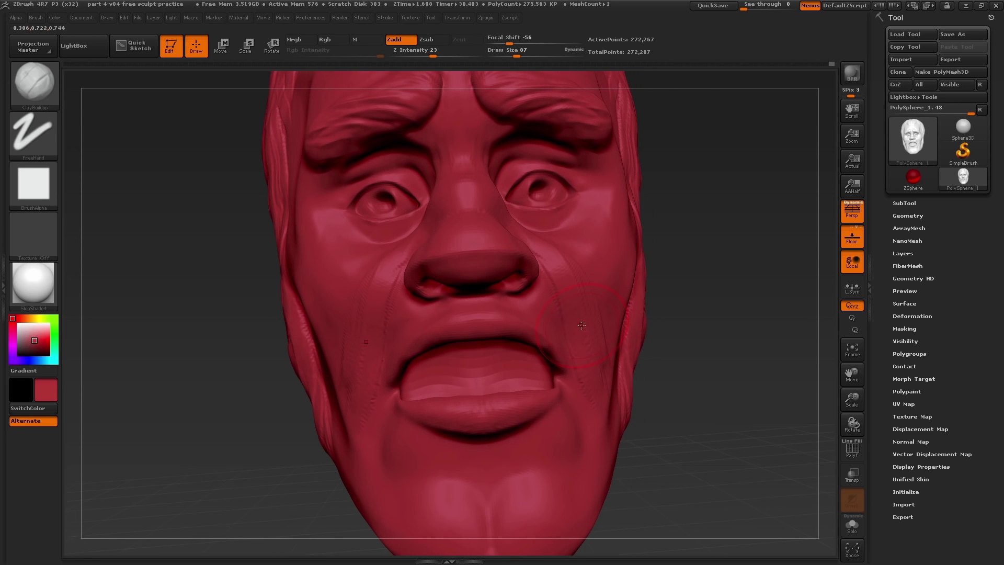
pyautogui.press('shift')
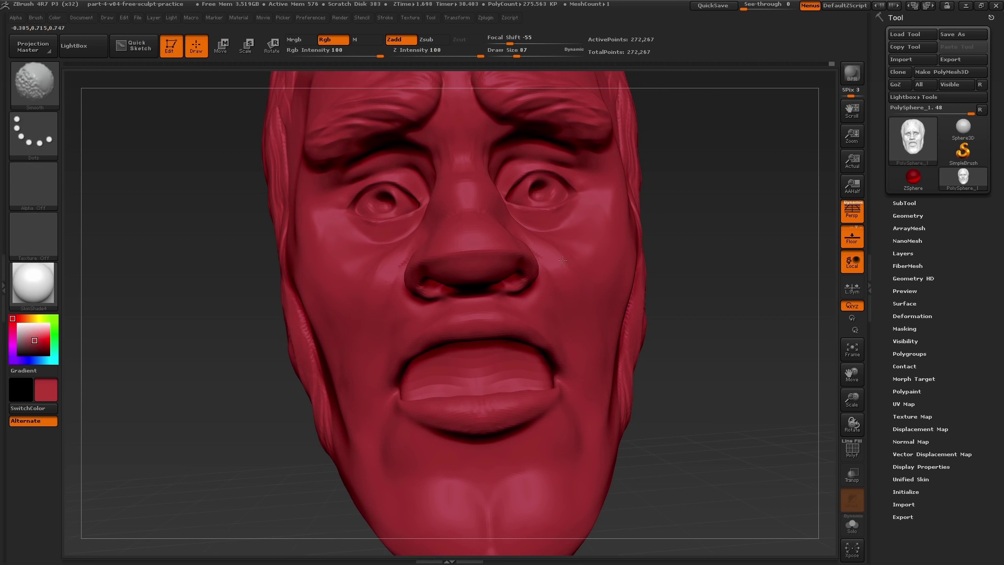
pyautogui.moveTo(686, 319); pyautogui.dragTo(599, 336)
pyautogui.press('shift')
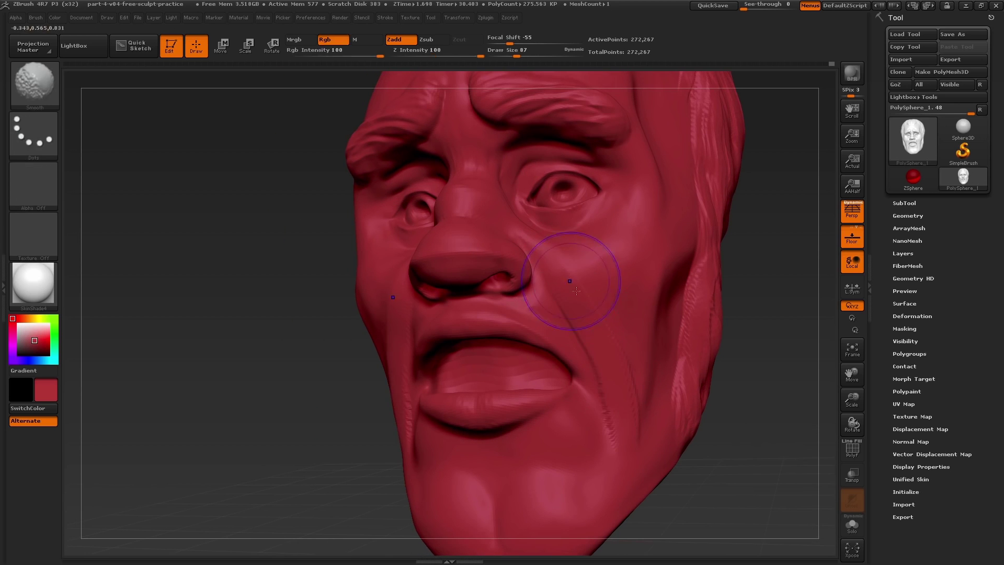
# Step: Smooth the cheek beside the nostril, and add and soften strokes from the cheek down to the jaw
pyautogui.moveTo(563, 276); pyautogui.dragTo(529, 260)
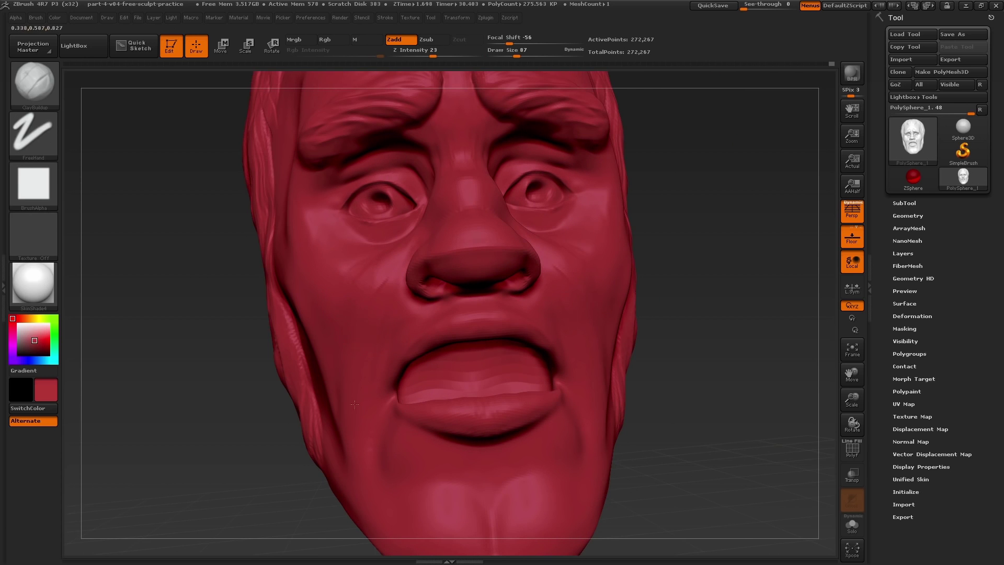
pyautogui.moveTo(354, 404); pyautogui.dragTo(353, 422)
pyautogui.moveTo(680, 324); pyautogui.dragTo(743, 309)
pyautogui.moveTo(370, 314); pyautogui.dragTo(356, 461)
pyautogui.moveTo(354, 390)
pyautogui.keyDown('shift'); pyautogui.mouseDown()
pyautogui.moveTo(345, 439)
pyautogui.moveTo(366, 453)
pyautogui.mouseUp(); pyautogui.keyUp('shift')
# Step: Work and smooth the area between the lower lip, mouth corner and chin at Draw Size 77
pyautogui.moveTo(680, 325)
pyautogui.mouseDown()
pyautogui.moveTo(596, 327)
pyautogui.moveTo(617, 293)
pyautogui.mouseUp()
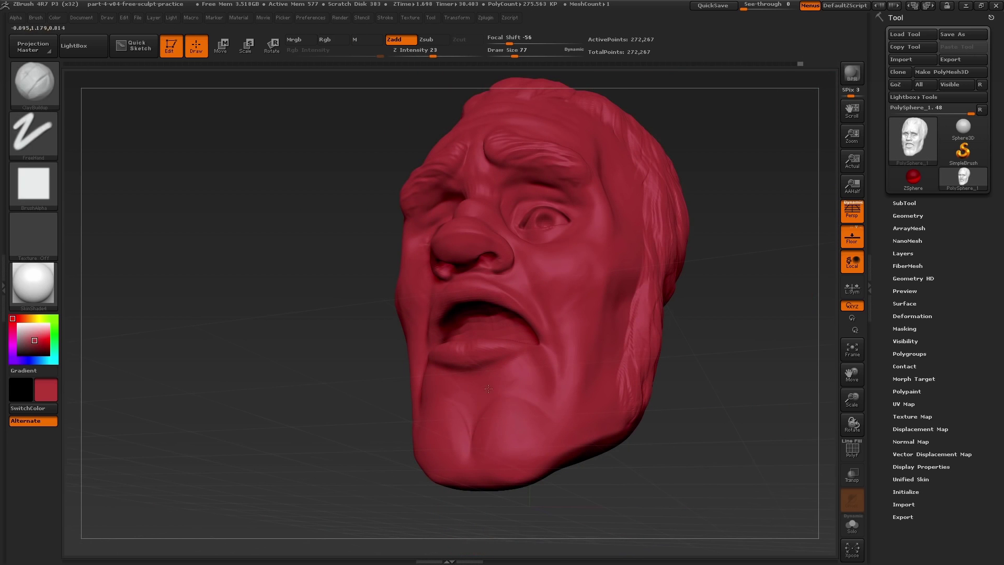
pyautogui.keyDown('shift'); pyautogui.moveTo(537, 388); pyautogui.dragTo(523, 393); pyautogui.keyUp('shift')
pyautogui.moveTo(722, 355); pyautogui.dragTo(743, 374)
pyautogui.moveTo(722, 334); pyautogui.dragTo(785, 335)
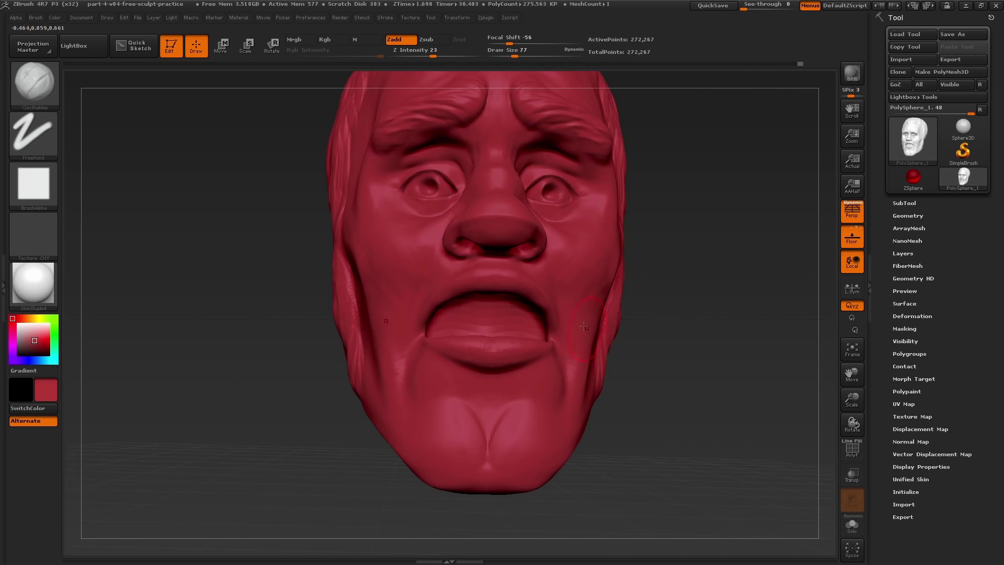
pyautogui.moveTo(680, 324)
pyautogui.mouseDown()
pyautogui.moveTo(680, 361)
pyautogui.moveTo(591, 361)
pyautogui.mouseUp()
# Step: Shape the root of the nose between the brows with ClayBuildup at Draw Size 44 and smooth it
pyautogui.keyDown('alt'); pyautogui.moveTo(733, 324); pyautogui.dragTo(748, 388); pyautogui.keyUp('alt')
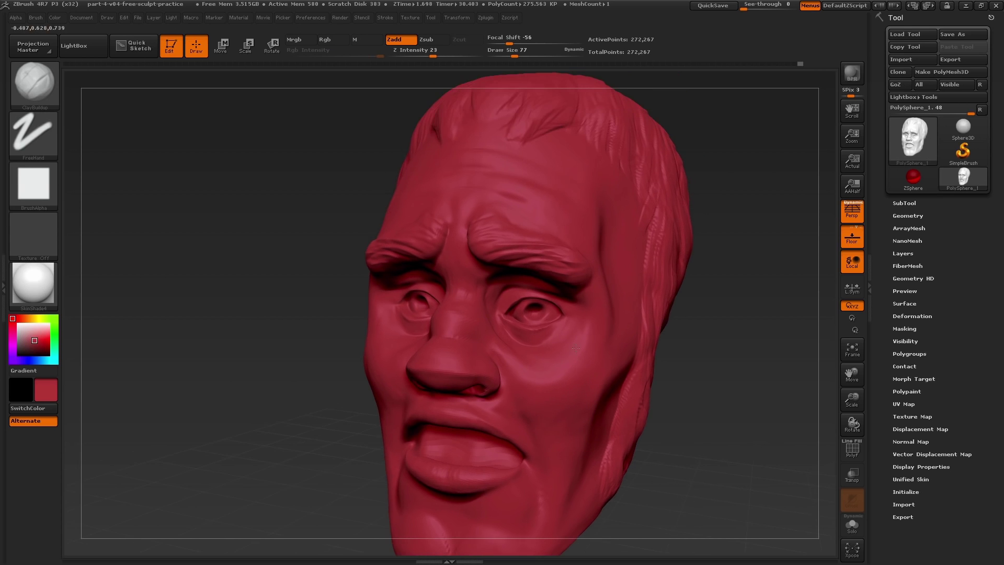
pyautogui.moveTo(748, 345)
pyautogui.mouseDown()
pyautogui.moveTo(664, 340)
pyautogui.moveTo(625, 281)
pyautogui.moveTo(628, 293)
pyautogui.mouseUp()
pyautogui.moveTo(554, 298)
pyautogui.mouseDown(button='right')
pyautogui.moveTo(612, 267)
pyautogui.moveTo(645, 229)
pyautogui.moveTo(567, 227)
pyautogui.moveTo(567, 239)
pyautogui.mouseUp(button='right')
pyautogui.press('s')
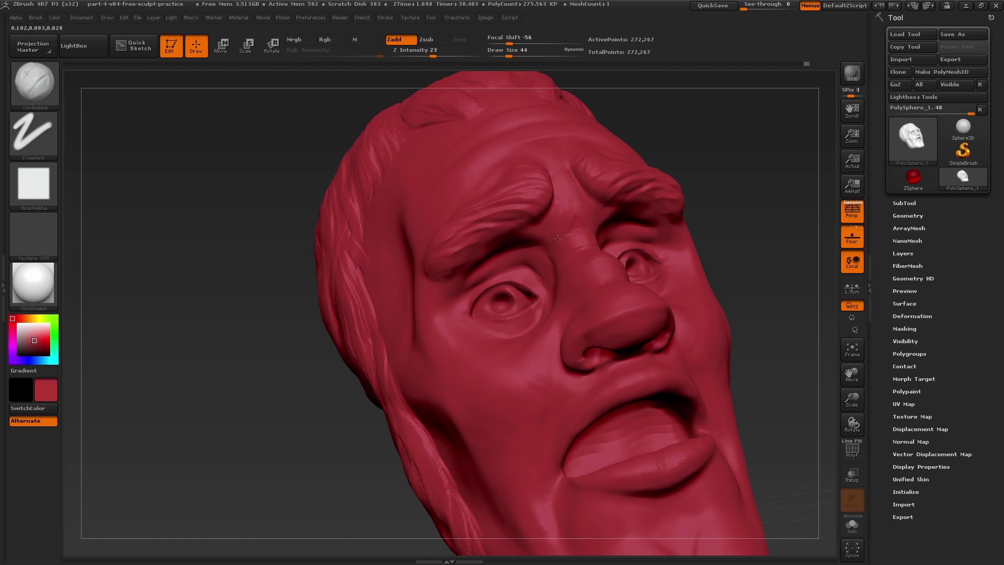
pyautogui.keyDown('shift'); pyautogui.moveTo(570, 232); pyautogui.dragTo(580, 225); pyautogui.keyUp('shift')
pyautogui.moveTo(579, 220); pyautogui.dragTo(534, 212, button='right')
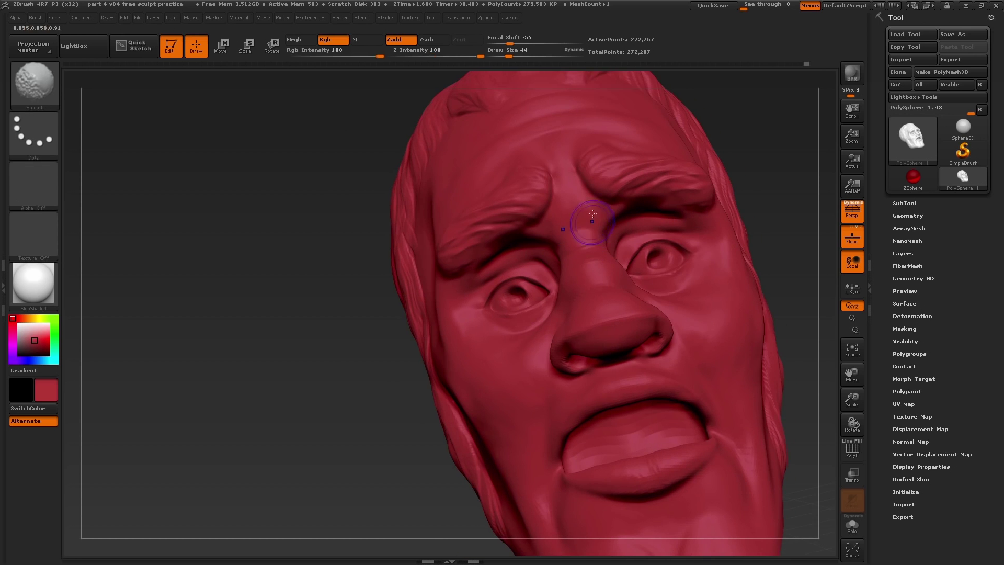
pyautogui.keyDown('shift'); pyautogui.moveTo(588, 220); pyautogui.dragTo(582, 236); pyautogui.keyUp('shift')
pyautogui.moveTo(539, 198)
pyautogui.mouseDown(button='right')
pyautogui.moveTo(528, 194)
pyautogui.moveTo(538, 251)
pyautogui.mouseUp(button='right')
# Step: Refine and smooth the fold below the mouth corner with the brush at Draw Size 65
pyautogui.moveTo(623, 287)
pyautogui.keyDown('ctrl'); pyautogui.mouseDown(button='right')
pyautogui.moveTo(620, 246)
pyautogui.moveTo(567, 320)
pyautogui.moveTo(553, 373)
pyautogui.mouseUp(button='right'); pyautogui.keyUp('ctrl')
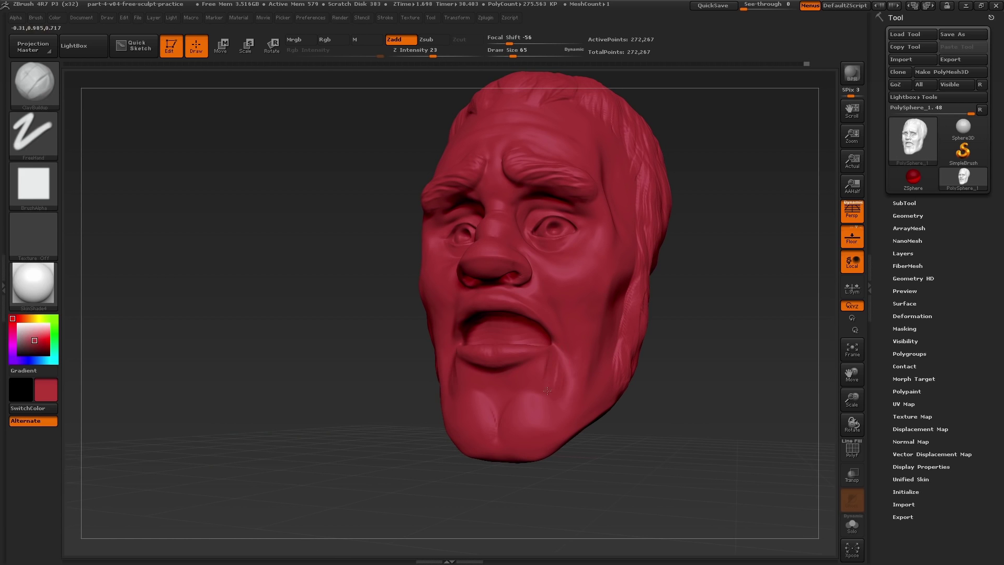
pyautogui.moveTo(552, 375)
pyautogui.keyDown('shift'); pyautogui.mouseDown()
pyautogui.moveTo(565, 368)
pyautogui.moveTo(561, 347)
pyautogui.moveTo(567, 354)
pyautogui.mouseUp(); pyautogui.keyUp('shift')
pyautogui.moveTo(562, 366); pyautogui.dragTo(568, 368, button='right')
pyautogui.keyDown('shift'); pyautogui.moveTo(567, 368); pyautogui.dragTo(563, 354); pyautogui.keyUp('shift')
pyautogui.moveTo(565, 359)
pyautogui.mouseDown(button='right')
pyautogui.moveTo(579, 362)
pyautogui.moveTo(625, 332)
pyautogui.moveTo(664, 368)
pyautogui.moveTo(680, 369)
pyautogui.mouseUp(button='right')
# Step: Enlarge the ClayBuildup brush to Draw Size 149 over the cheek and turn off X symmetry
pyautogui.press('s')
pyautogui.moveTo(548, 354); pyautogui.dragTo(560, 354)
pyautogui.keyDown('ctrl'); pyautogui.moveTo(558, 355); pyautogui.dragTo(559, 322, button='right'); pyautogui.keyUp('ctrl')
pyautogui.press('s')
pyautogui.moveTo(559, 322); pyautogui.dragTo(556, 322)
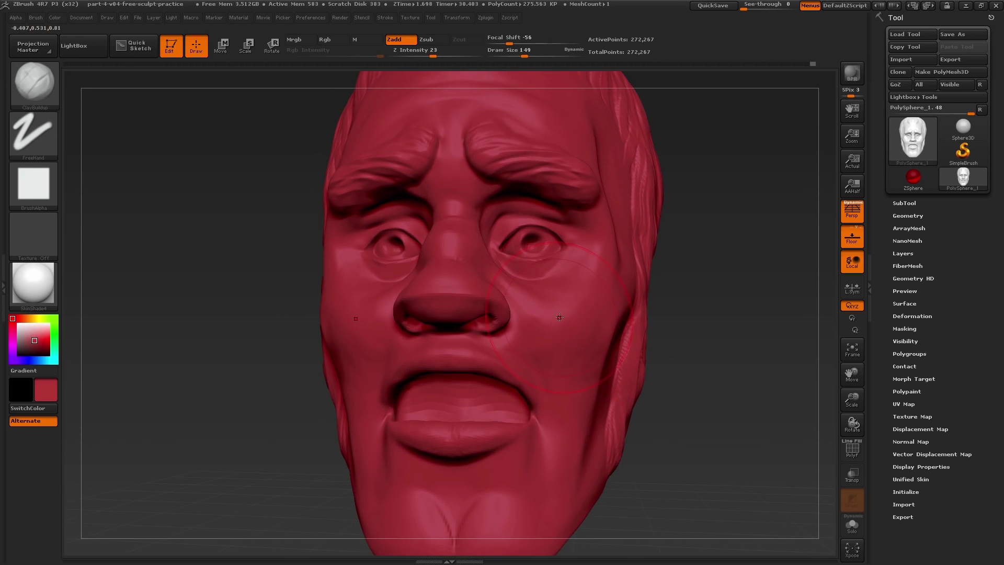
pyautogui.moveTo(560, 318); pyautogui.dragTo(559, 316, button='right')
pyautogui.press('space')
pyautogui.press('x')
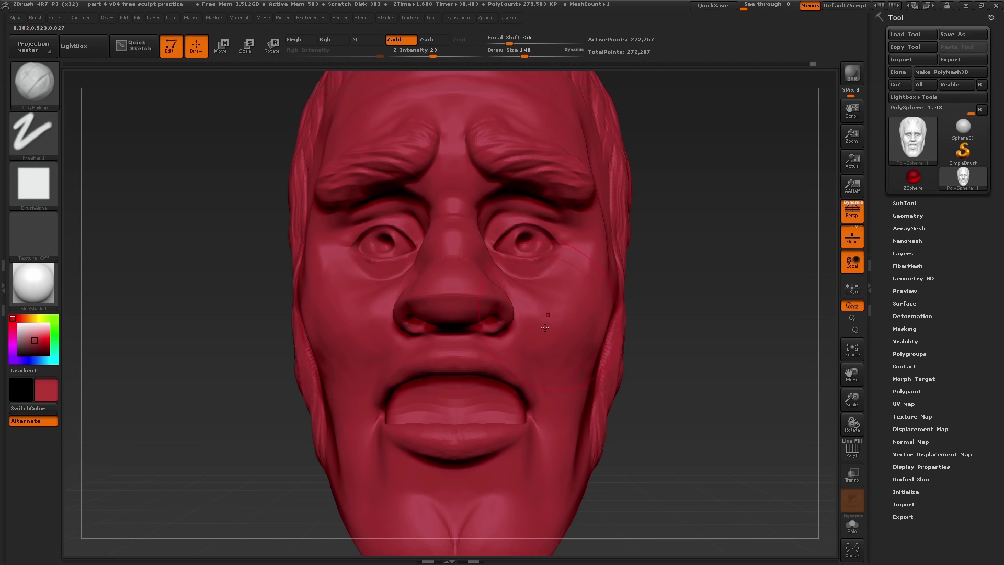
# Step: Lower the inner end of one brow with the Move brush at Draw Size 268 to make the expression asymmetrical
pyautogui.moveTo(548, 317)
pyautogui.mouseDown(button='right')
pyautogui.moveTo(534, 316)
pyautogui.moveTo(555, 313)
pyautogui.mouseUp(button='right')
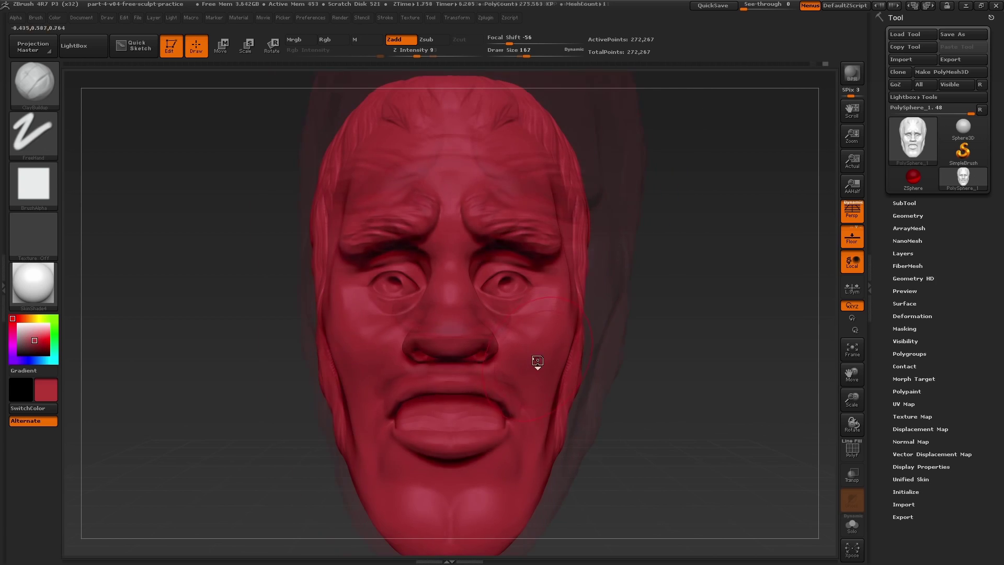
pyautogui.press('b')
pyautogui.click(411, 261)
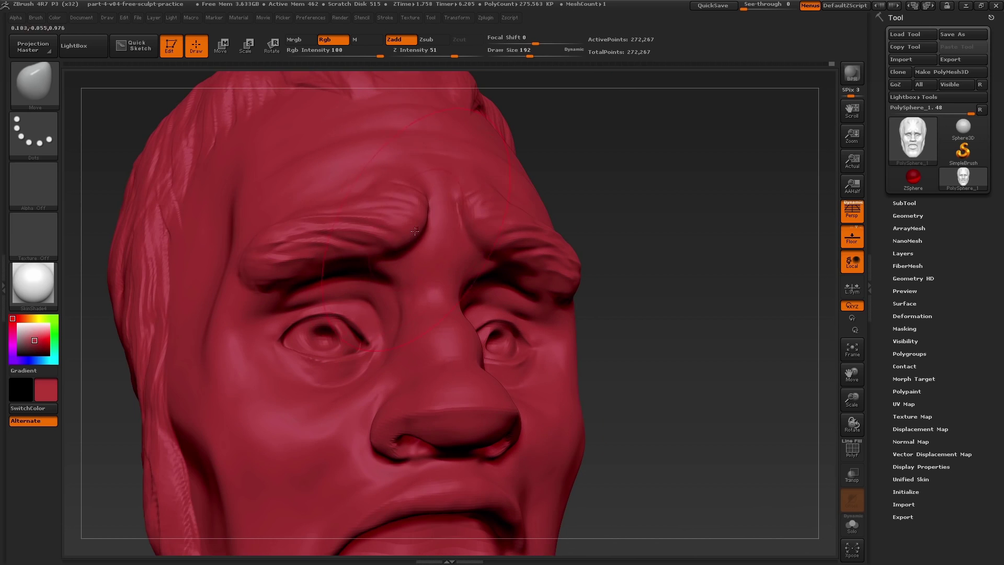
pyautogui.press('s')
pyautogui.press('s')
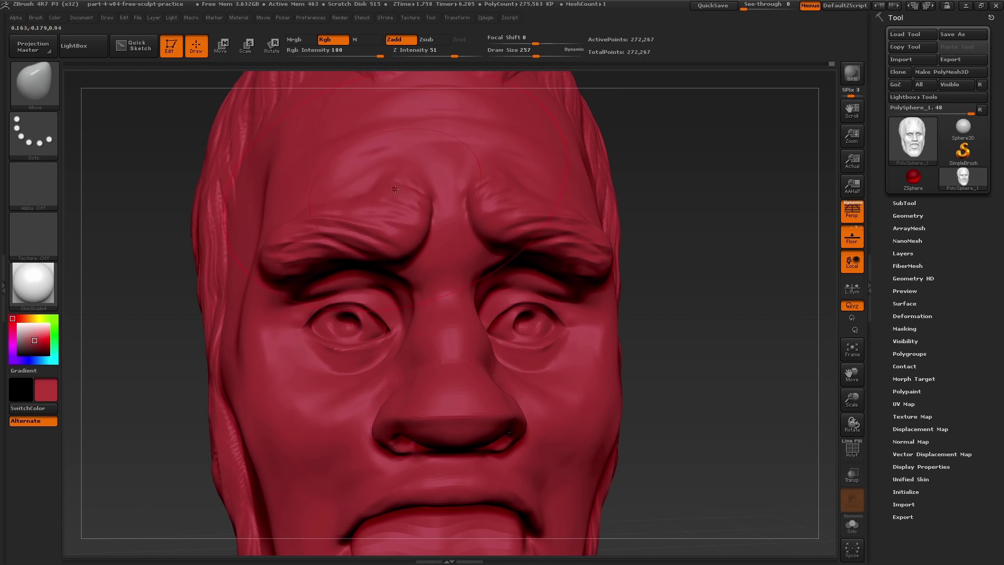
pyautogui.press('f')
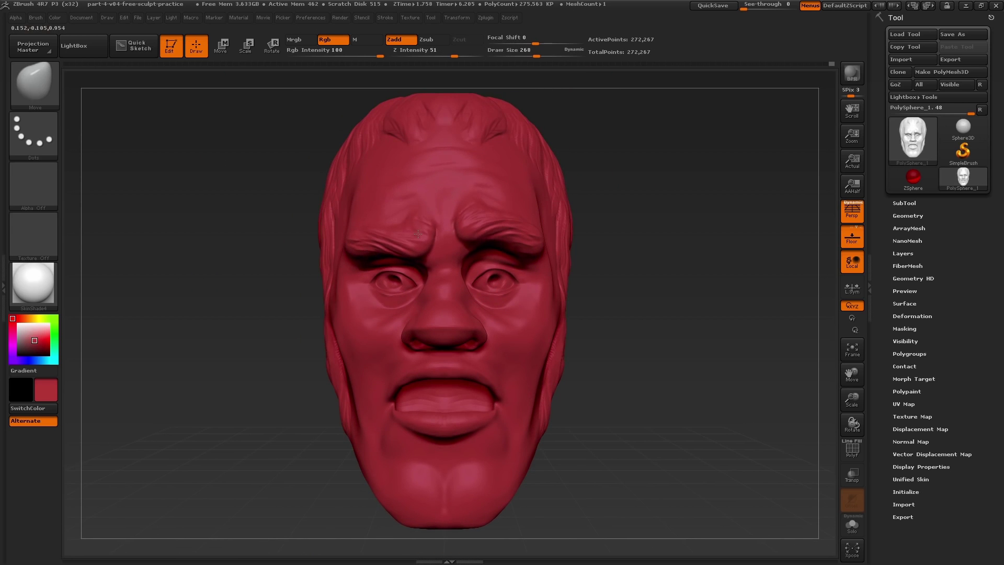
pyautogui.moveTo(515, 240); pyautogui.dragTo(512, 240)
pyautogui.moveTo(680, 292)
pyautogui.mouseDown()
pyautogui.moveTo(565, 293)
pyautogui.moveTo(774, 303)
pyautogui.moveTo(648, 293)
pyautogui.moveTo(638, 277)
pyautogui.moveTo(586, 293)
pyautogui.moveTo(586, 272)
pyautogui.moveTo(680, 325)
pyautogui.mouseUp()
# Step: Raise the mouth corner on the side of the lowered brow with the Move brush
pyautogui.press('s')
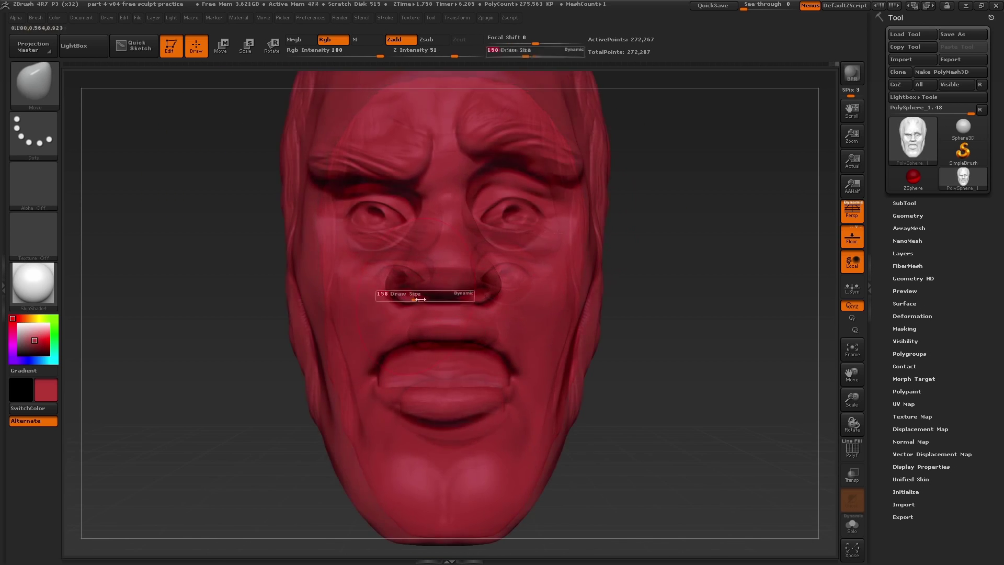
pyautogui.moveTo(426, 299); pyautogui.dragTo(418, 300)
pyautogui.press('s')
pyautogui.moveTo(377, 398)
pyautogui.mouseDown()
pyautogui.moveTo(385, 398)
pyautogui.moveTo(374, 364)
pyautogui.mouseUp()
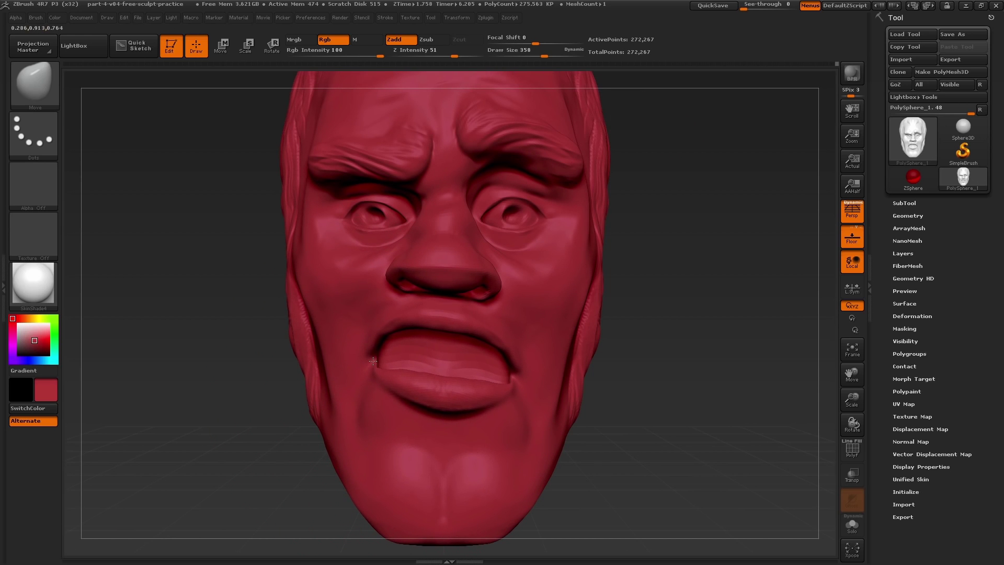
# Step: Reshape the profile of the upper lip with the Move brush at Draw Size 163
pyautogui.moveTo(733, 335)
pyautogui.mouseDown()
pyautogui.moveTo(644, 327)
pyautogui.moveTo(795, 330)
pyautogui.mouseUp()
pyautogui.press('s')
pyautogui.moveTo(485, 321); pyautogui.dragTo(468, 321)
pyautogui.moveTo(659, 334); pyautogui.dragTo(753, 330)
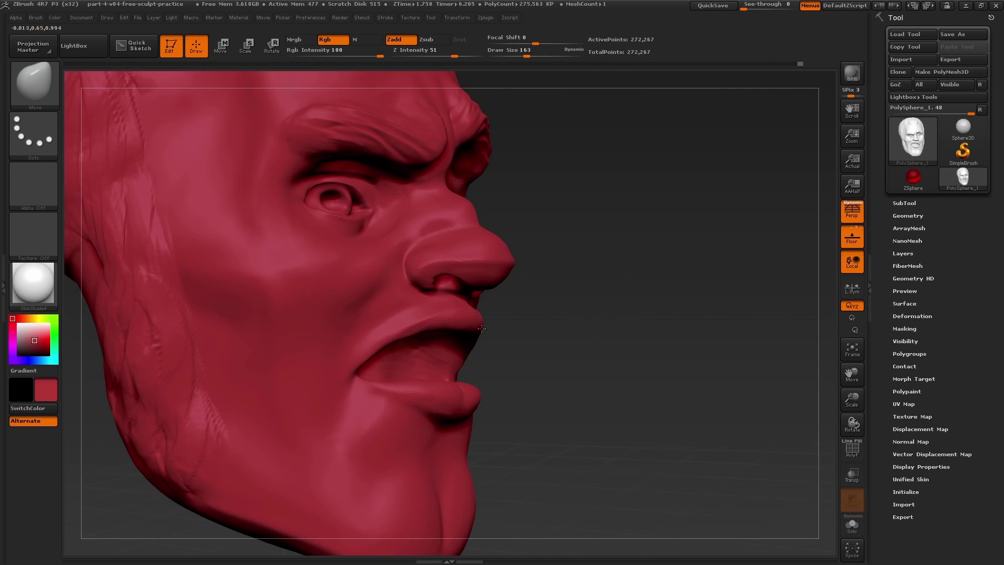
pyautogui.moveTo(444, 335); pyautogui.dragTo(456, 328)
pyautogui.moveTo(743, 335); pyautogui.dragTo(643, 340)
pyautogui.keyDown('alt'); pyautogui.moveTo(743, 334); pyautogui.dragTo(743, 397); pyautogui.keyUp('alt')
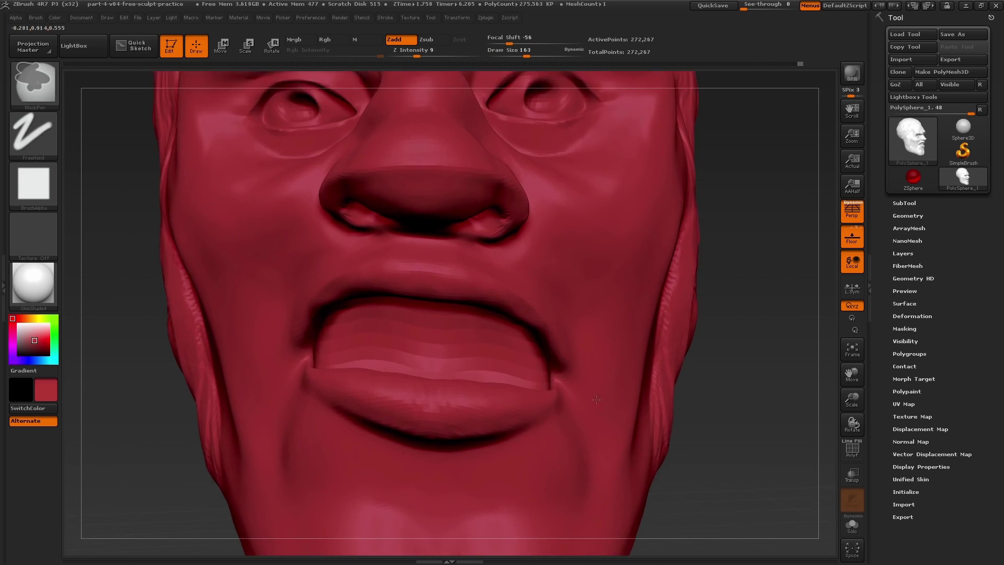
# Step: Reshape the opposite mouth corner and the upper lip above it with the Move brush, raising Draw Size to 136
pyautogui.moveTo(774, 340); pyautogui.dragTo(674, 335)
pyautogui.press('s')
pyautogui.moveTo(567, 396); pyautogui.dragTo(557, 396)
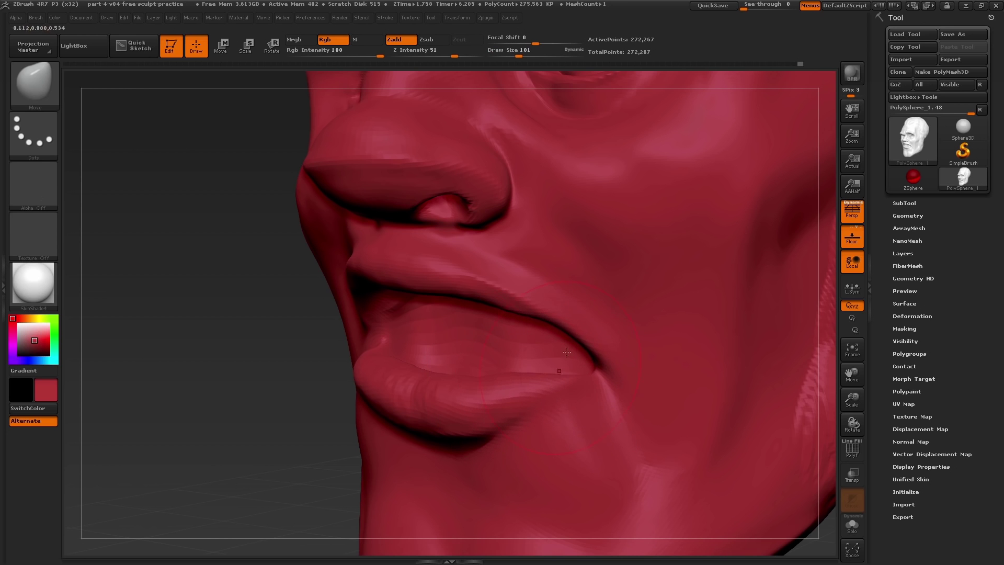
pyautogui.press('s')
pyautogui.moveTo(251, 371); pyautogui.dragTo(439, 374)
pyautogui.press('s')
pyautogui.moveTo(449, 387); pyautogui.dragTo(419, 407)
pyautogui.moveTo(774, 340)
pyautogui.mouseDown()
pyautogui.moveTo(558, 342)
pyautogui.moveTo(622, 319)
pyautogui.mouseUp()
pyautogui.moveTo(523, 335); pyautogui.dragTo(516, 319)
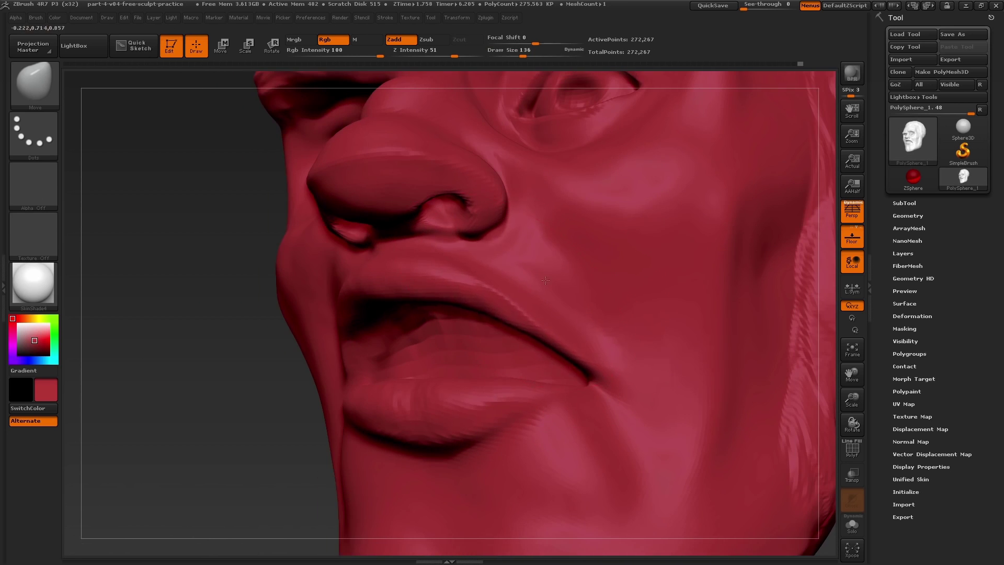
# Step: Bring the lips closer together near the raised mouth corner with the Move brush at Draw Size 116
pyautogui.moveTo(199, 361); pyautogui.dragTo(408, 351)
pyautogui.press('s')
pyautogui.moveTo(418, 293); pyautogui.dragTo(422, 293)
pyautogui.moveTo(680, 325); pyautogui.dragTo(759, 340)
pyautogui.moveTo(310, 316); pyautogui.dragTo(303, 326)
pyautogui.moveTo(638, 355)
pyautogui.mouseDown()
pyautogui.moveTo(680, 335)
pyautogui.moveTo(717, 337)
pyautogui.mouseUp()
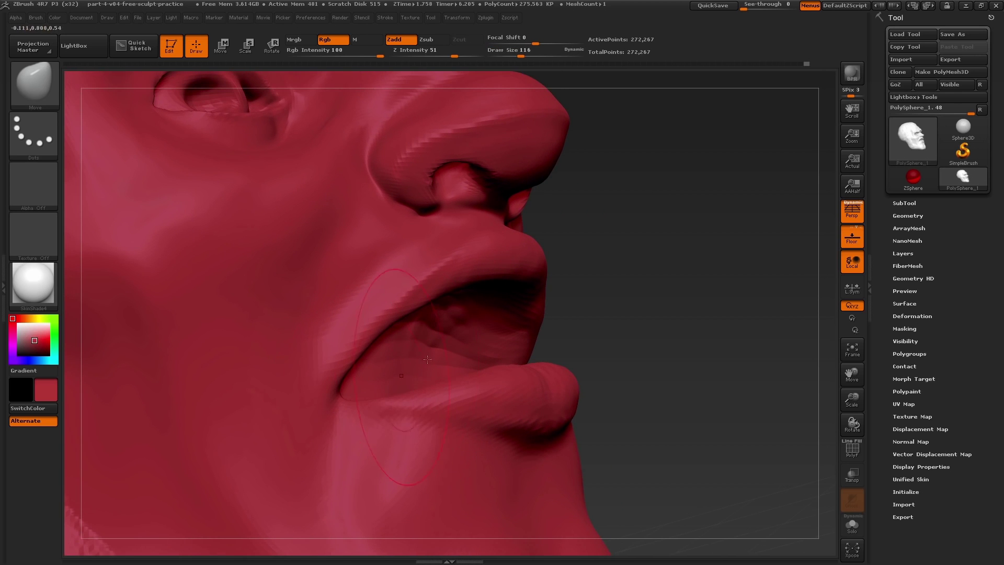
pyautogui.moveTo(380, 384); pyautogui.dragTo(387, 397)
pyautogui.moveTo(706, 335); pyautogui.dragTo(748, 335)
pyautogui.moveTo(365, 354)
pyautogui.mouseDown()
pyautogui.moveTo(358, 385)
pyautogui.moveTo(352, 368)
pyautogui.mouseUp()
pyautogui.moveTo(706, 335); pyautogui.dragTo(774, 340)
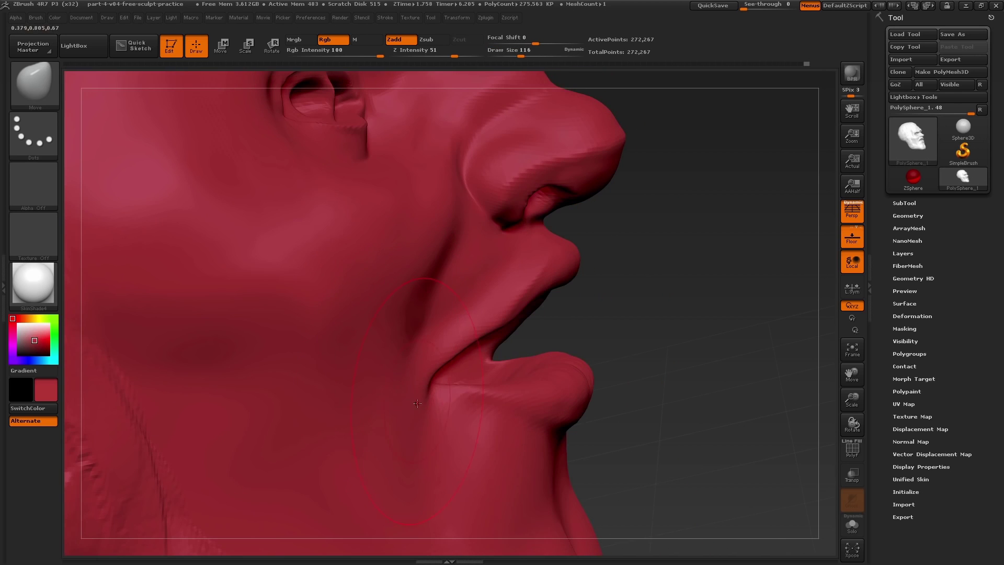
# Step: Refine the lip opening and the skin beside the raised mouth corner with the Move brush, reducing Draw Size to 74
pyautogui.moveTo(483, 340); pyautogui.dragTo(481, 356)
pyautogui.moveTo(732, 340); pyautogui.dragTo(664, 330)
pyautogui.press('s')
pyautogui.moveTo(377, 367); pyautogui.dragTo(389, 366)
pyautogui.moveTo(373, 370); pyautogui.dragTo(342, 381)
pyautogui.moveTo(670, 335); pyautogui.dragTo(743, 314)
pyautogui.press('s')
pyautogui.moveTo(390, 327); pyautogui.dragTo(369, 326)
pyautogui.press('s')
pyautogui.keyDown('ctrl'); pyautogui.moveTo(376, 325); pyautogui.dragTo(382, 387, button='right'); pyautogui.keyUp('ctrl')
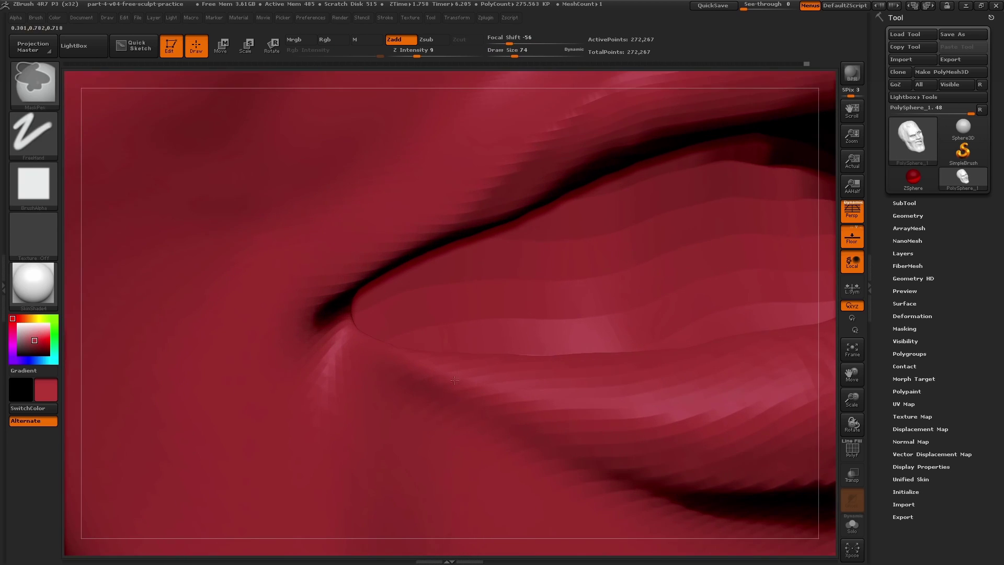
# Step: Smooth the upper lip edge and tighten the raised mouth corner with the Move brush at Draw Size 29
pyautogui.keyDown('shift'); pyautogui.moveTo(523, 230); pyautogui.dragTo(361, 303); pyautogui.keyUp('shift')
pyautogui.press('s')
pyautogui.moveTo(385, 347); pyautogui.dragTo(379, 348)
pyautogui.moveTo(379, 348)
pyautogui.mouseDown(button='right')
pyautogui.moveTo(408, 329)
pyautogui.moveTo(486, 318)
pyautogui.mouseUp(button='right')
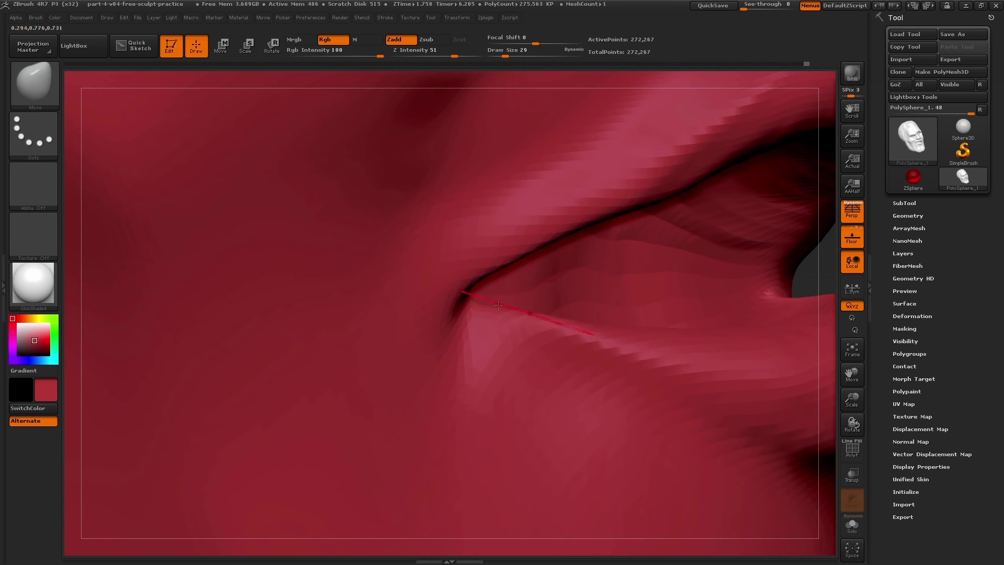
pyautogui.moveTo(474, 305); pyautogui.dragTo(463, 298)
pyautogui.press('s')
pyautogui.moveTo(663, 209); pyautogui.dragTo(675, 209)
pyautogui.moveTo(473, 304); pyautogui.dragTo(470, 297)
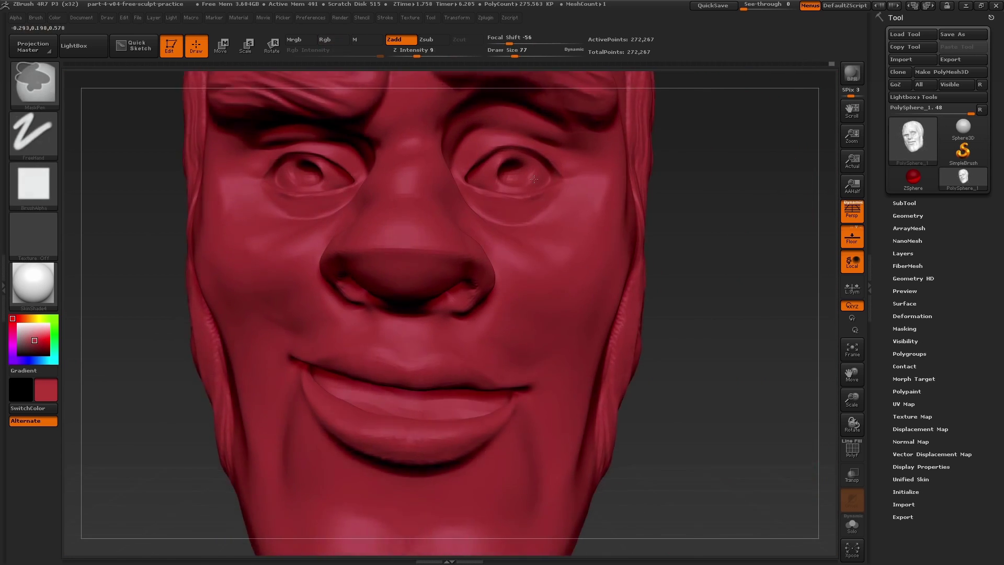
# Step: Widen the eye under the raised brow by lifting its upper eyelid and adjusting the lower one at Draw Size 74
pyautogui.keyDown('ctrl'); pyautogui.moveTo(520, 366); pyautogui.dragTo(519, 311, button='right'); pyautogui.keyUp('ctrl')
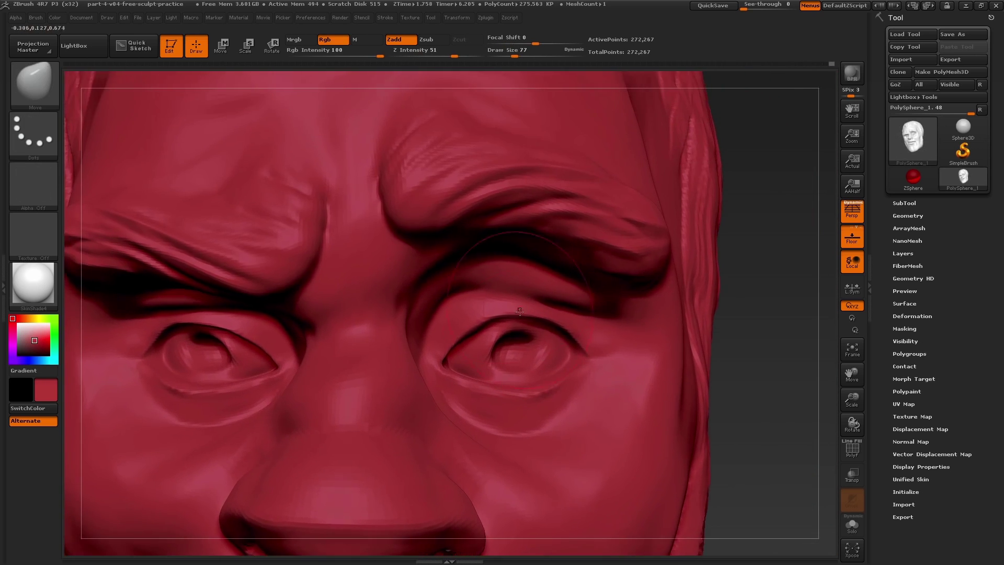
pyautogui.moveTo(520, 311); pyautogui.dragTo(476, 313)
pyautogui.press('s')
pyautogui.click(523, 310)
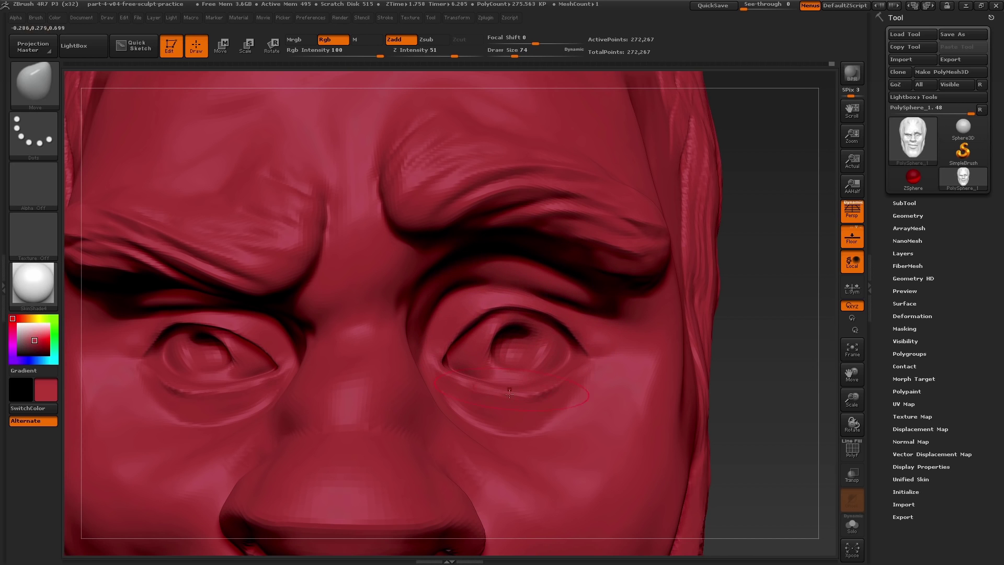
pyautogui.moveTo(497, 330); pyautogui.dragTo(459, 335, button='right')
pyautogui.moveTo(575, 383); pyautogui.dragTo(573, 370)
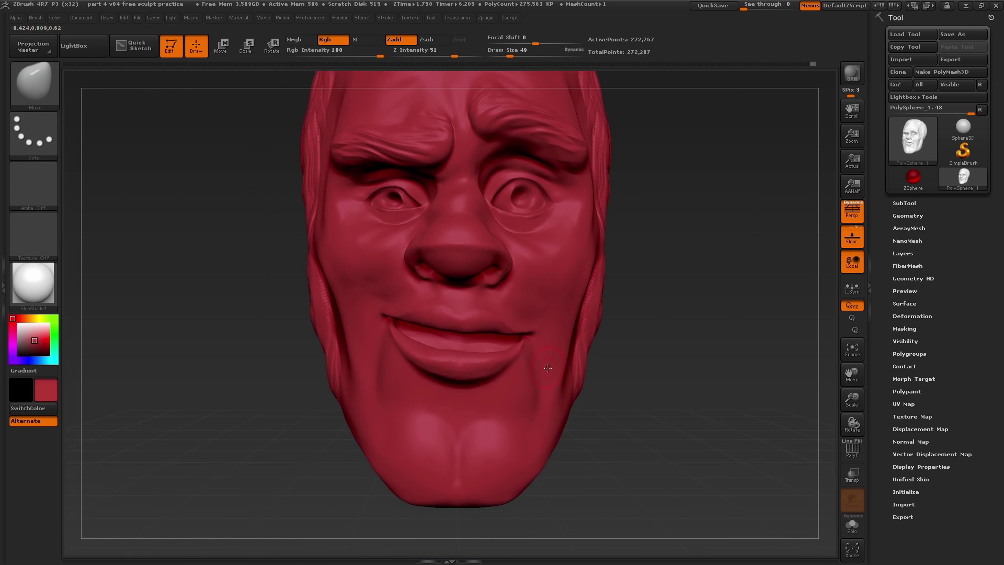
# Step: Carve the smile fold from the nostril down past the mouth corner with Dam_Standard at Draw Size 49
pyautogui.press('b')
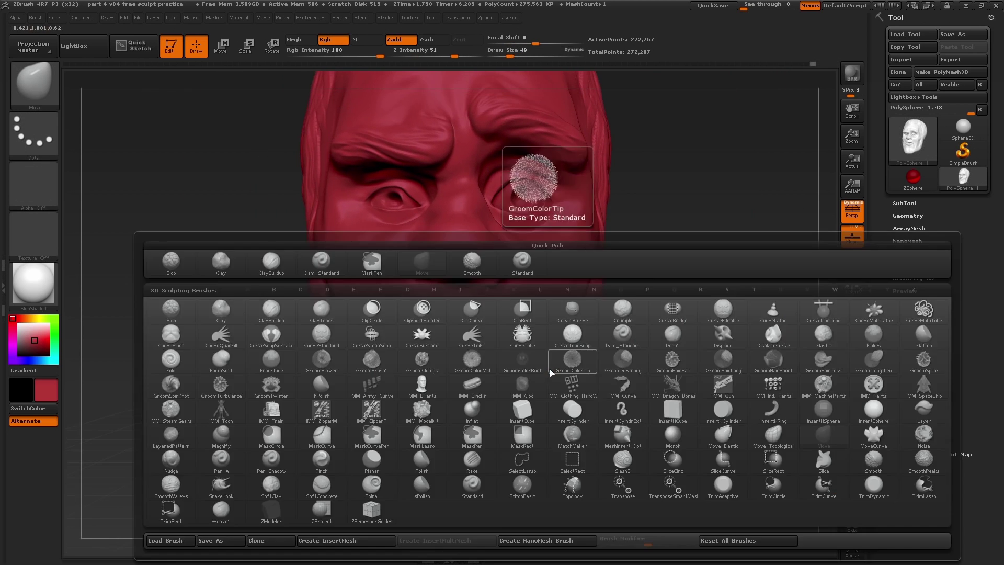
pyautogui.press('d')
pyautogui.press('s')
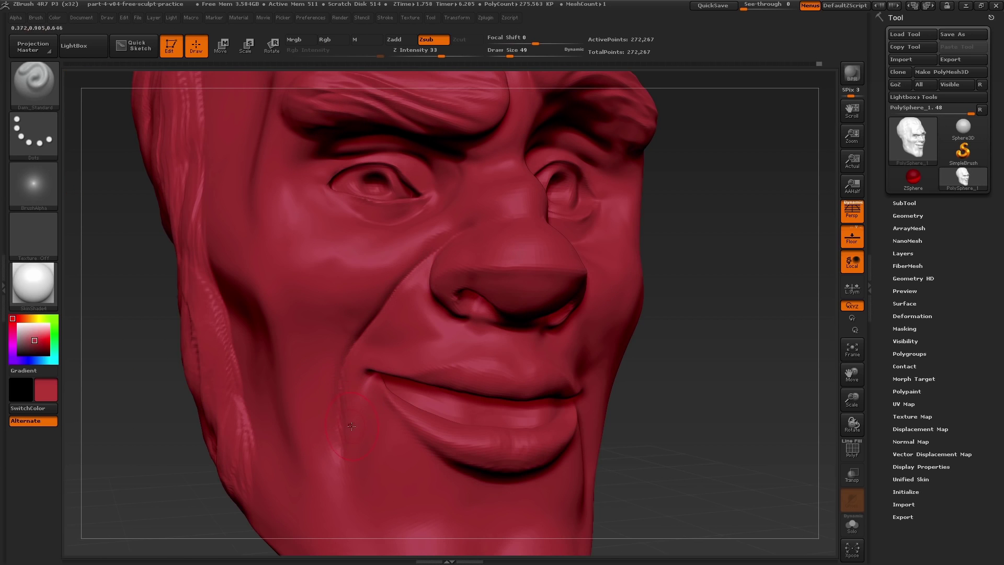
# Step: Build up the cheek beside the smile fold with ClayBuildup at Draw Size 74
pyautogui.press('b')
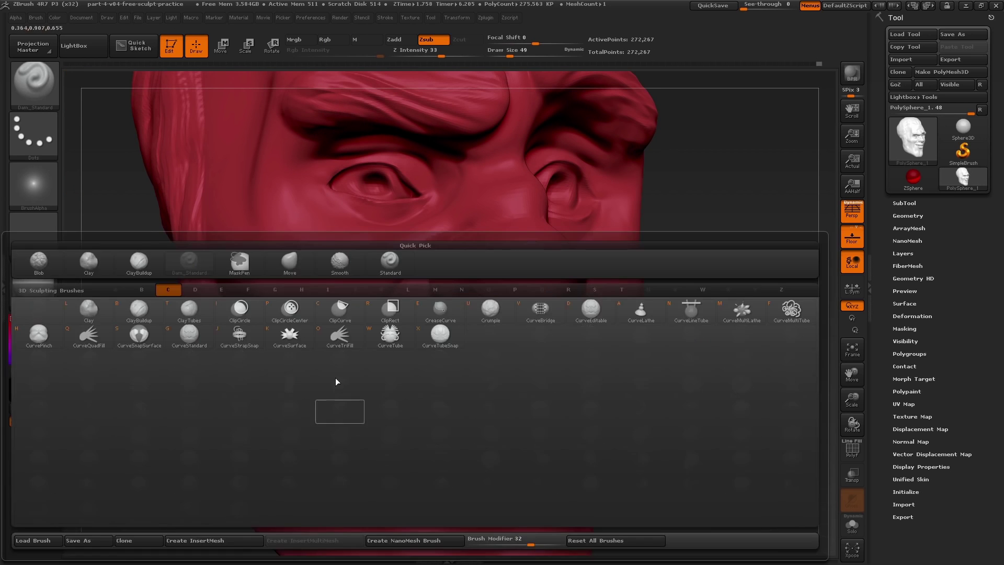
pyautogui.press('c')
pyautogui.press('b')
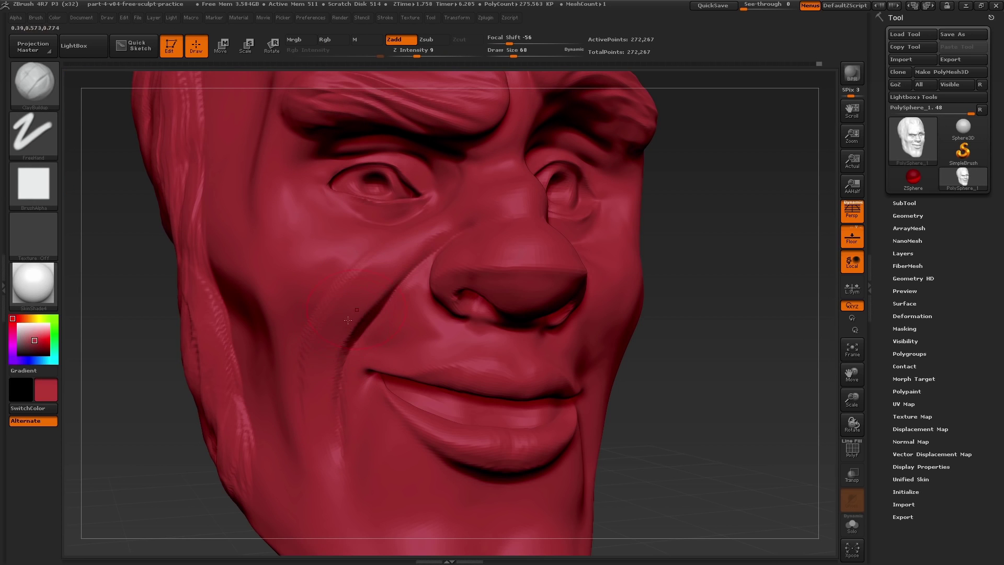
pyautogui.press('s')
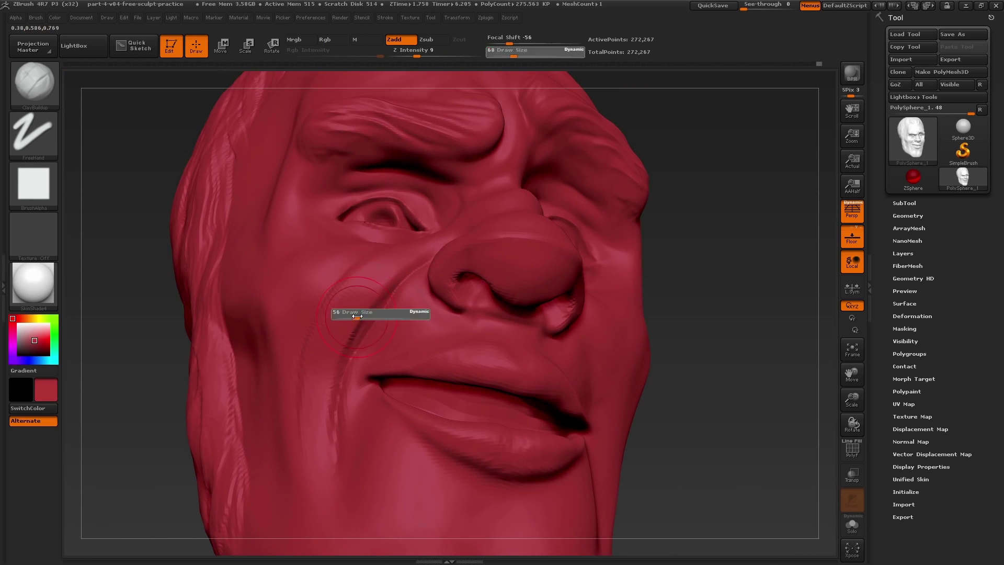
pyautogui.click(340, 320)
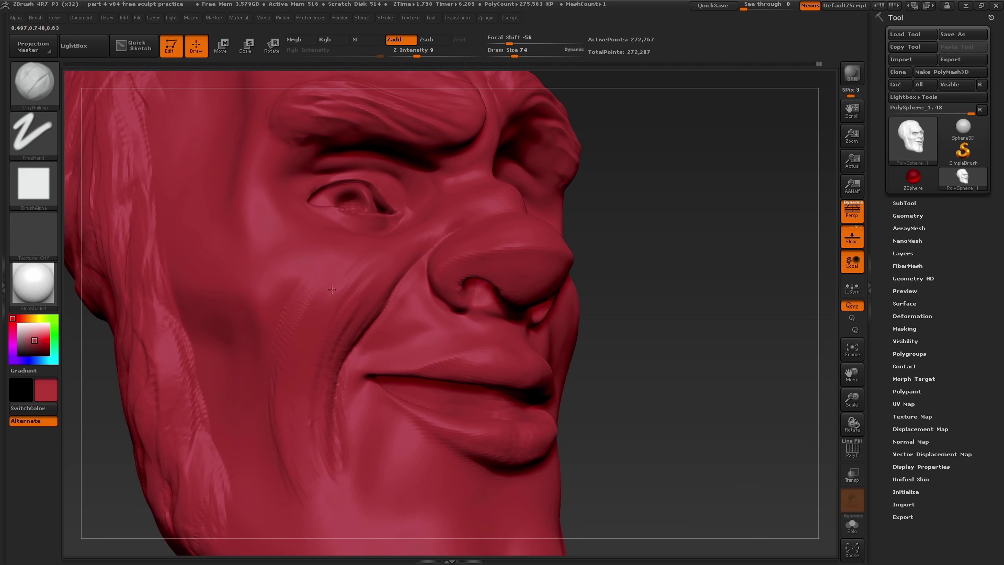
# Step: Smooth the cheek fold and refine the area around the mouth corner with ClayBuildup, reducing Draw Size to 35
pyautogui.press('shift')
pyautogui.press('shift')
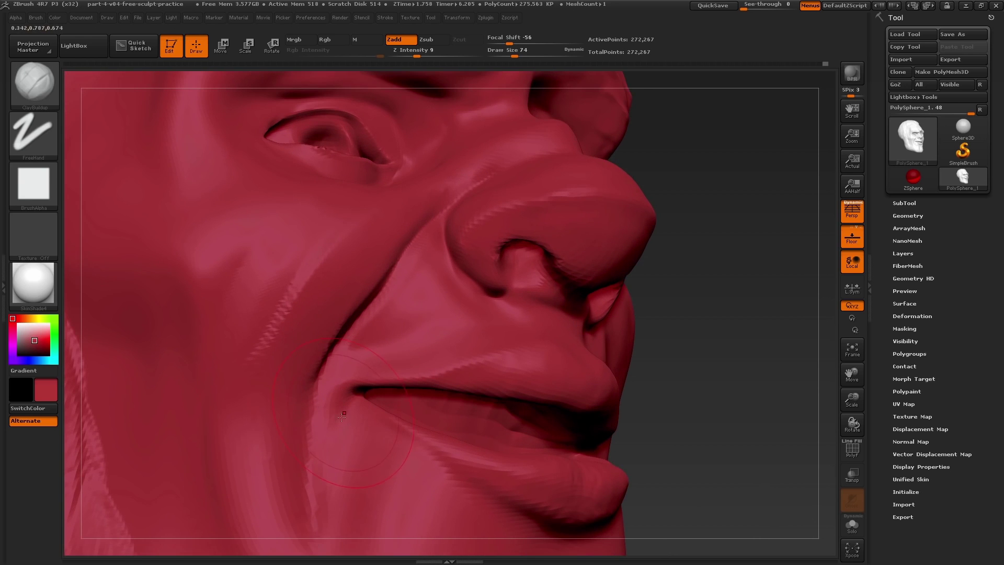
pyautogui.press('s')
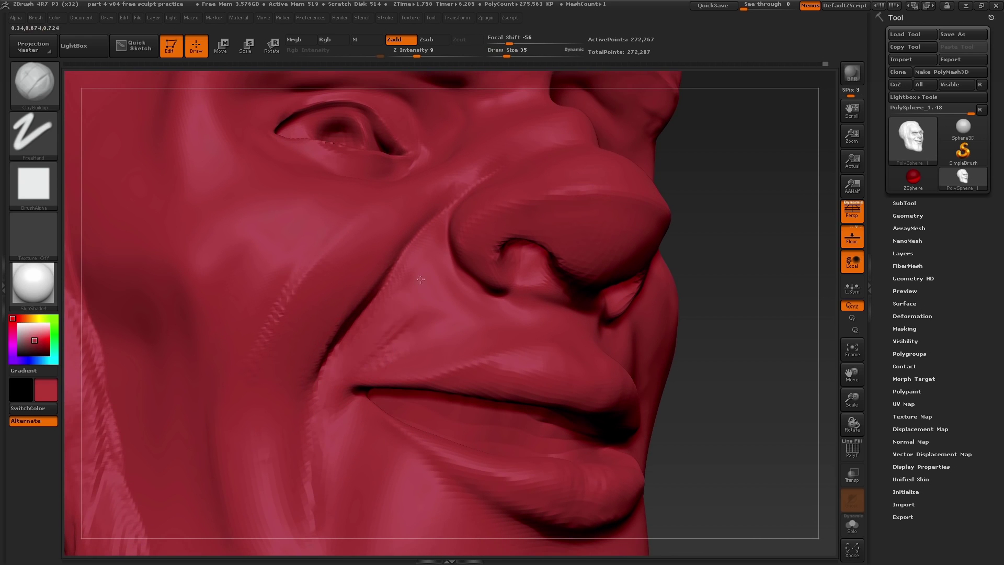
pyautogui.press('shift')
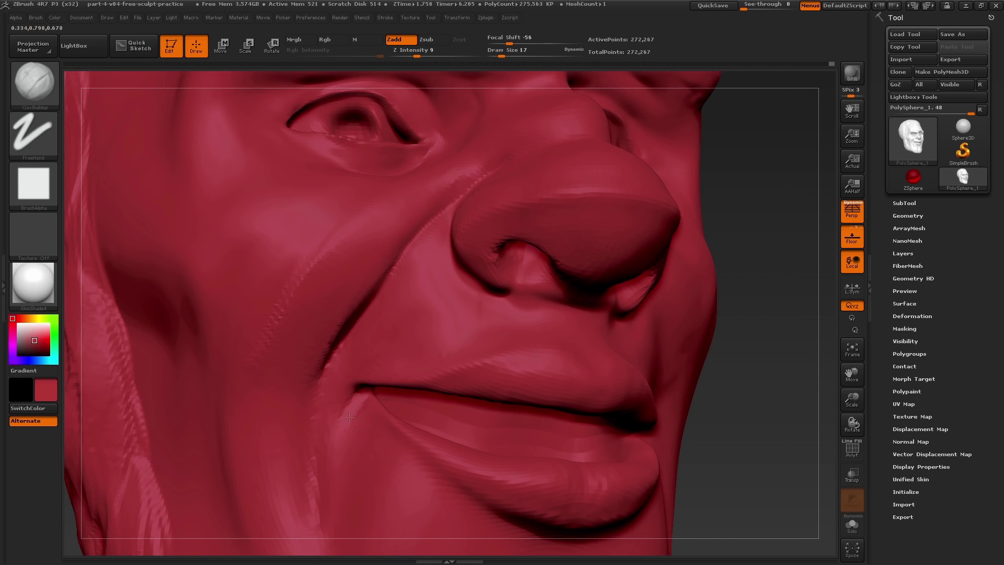
# Step: Sculpt fine wrinkles under the narrowed eye with the Standard brush at Draw Size 12 and Z Intensity 27
pyautogui.press(']')
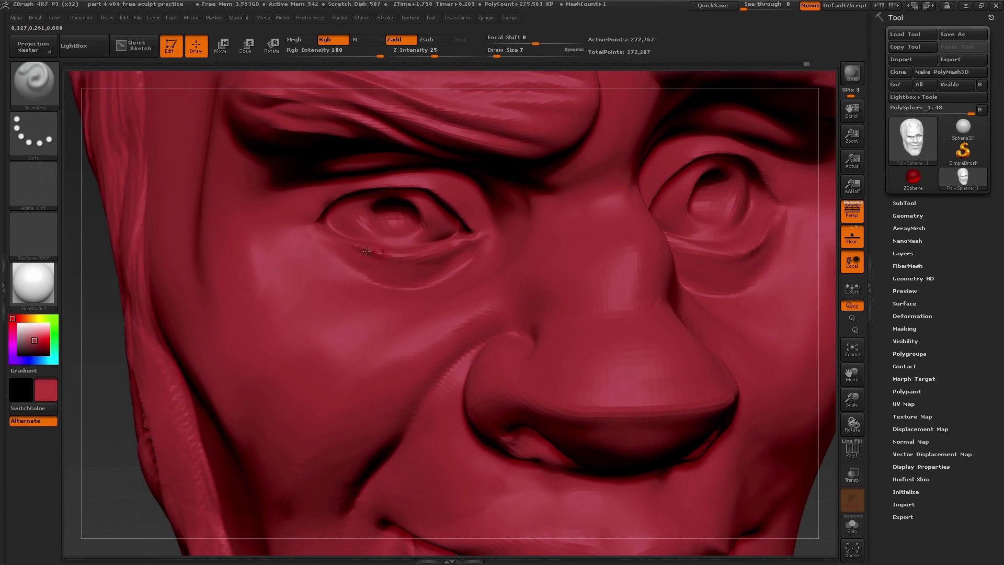
pyautogui.press(']')
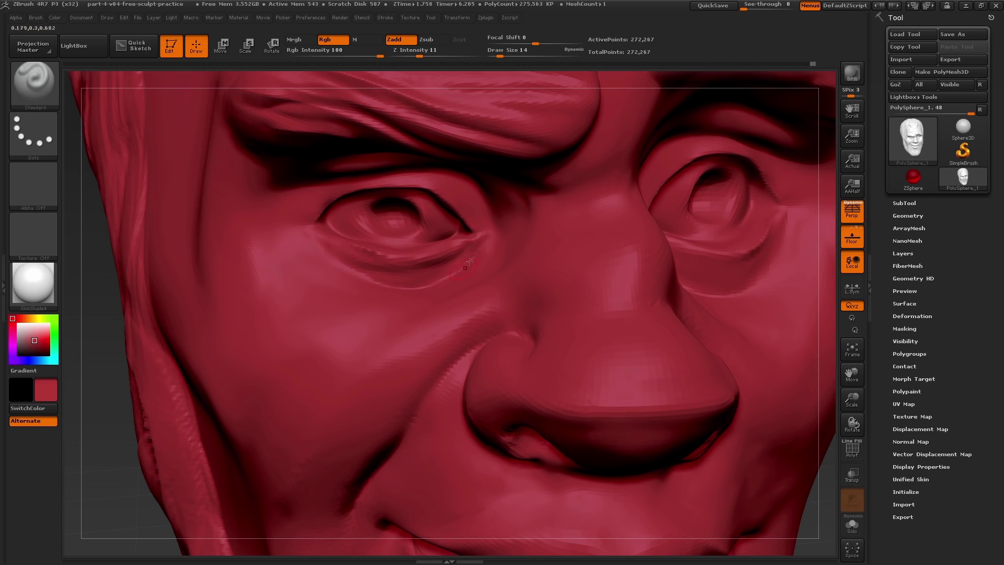
pyautogui.moveTo(423, 53); pyautogui.dragTo(438, 52)
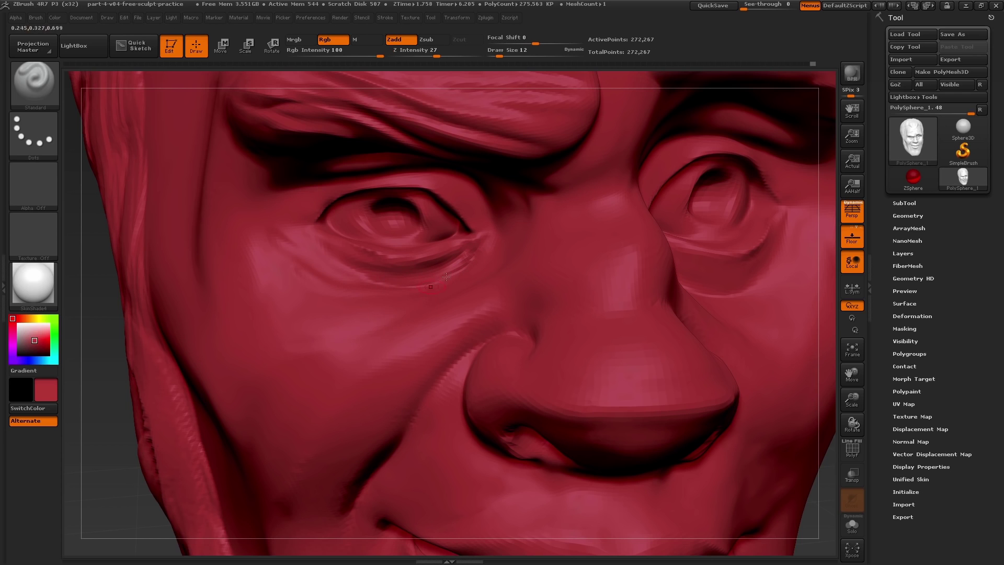
# Step: Add faint creases across the cheek below the narrowed eye and smooth them into the surface
pyautogui.moveTo(367, 322); pyautogui.dragTo(435, 280, button='right')
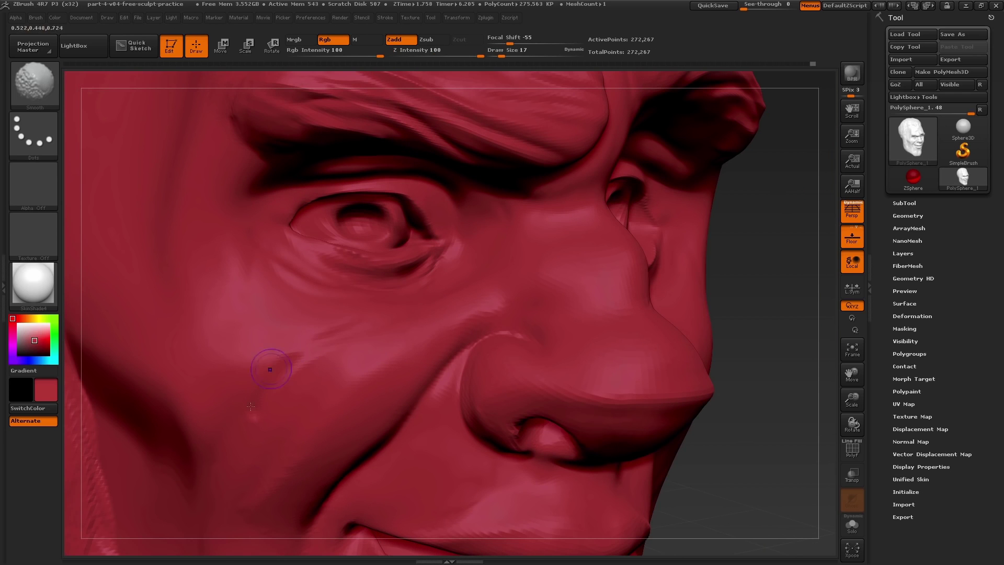
pyautogui.keyDown('shift'); pyautogui.moveTo(251, 407); pyautogui.dragTo(255, 411); pyautogui.keyUp('shift')
pyautogui.moveTo(277, 394); pyautogui.dragTo(214, 374, button='right')
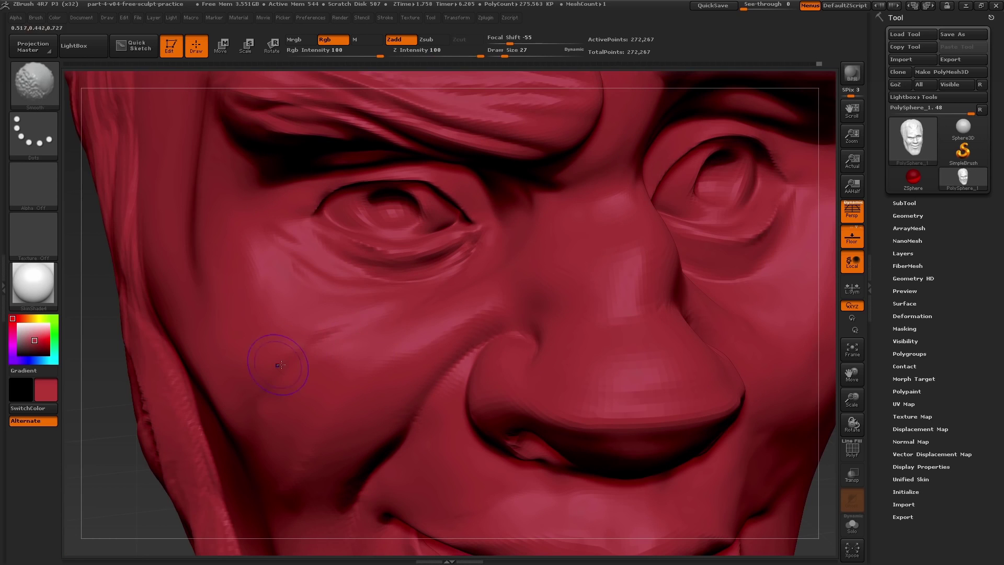
pyautogui.moveTo(349, 313); pyautogui.dragTo(288, 230, button='right')
# Step: Sculpt a raised rim along the narrowed eye's upper eyelid with the Standard brush at Draw Size 9
pyautogui.press('s')
pyautogui.moveTo(289, 226); pyautogui.dragTo(285, 226)
pyautogui.moveTo(340, 223); pyautogui.dragTo(502, 212, button='right')
pyautogui.press('s')
pyautogui.moveTo(511, 212); pyautogui.dragTo(508, 211)
pyautogui.keyDown('alt'); pyautogui.moveTo(234, 193); pyautogui.dragTo(352, 319, button='right'); pyautogui.keyUp('alt')
pyautogui.moveTo(370, 249); pyautogui.dragTo(397, 234, button='right')
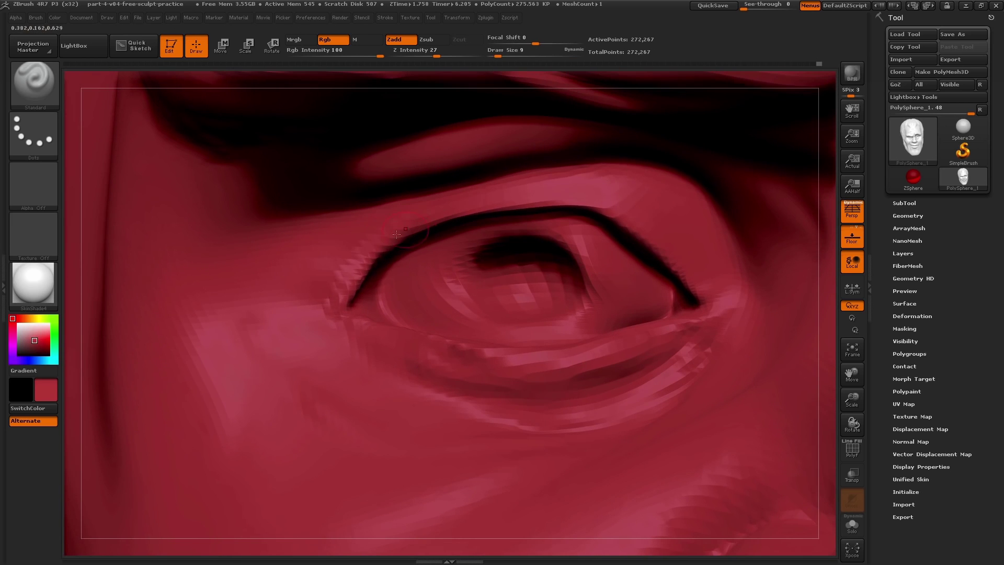
pyautogui.moveTo(657, 233); pyautogui.dragTo(337, 278, button='right')
# Step: Sculpt the lower eyelid edge and the crease beneath it towards the inner eye corner at Draw Size 9
pyautogui.moveTo(416, 339); pyautogui.dragTo(362, 326)
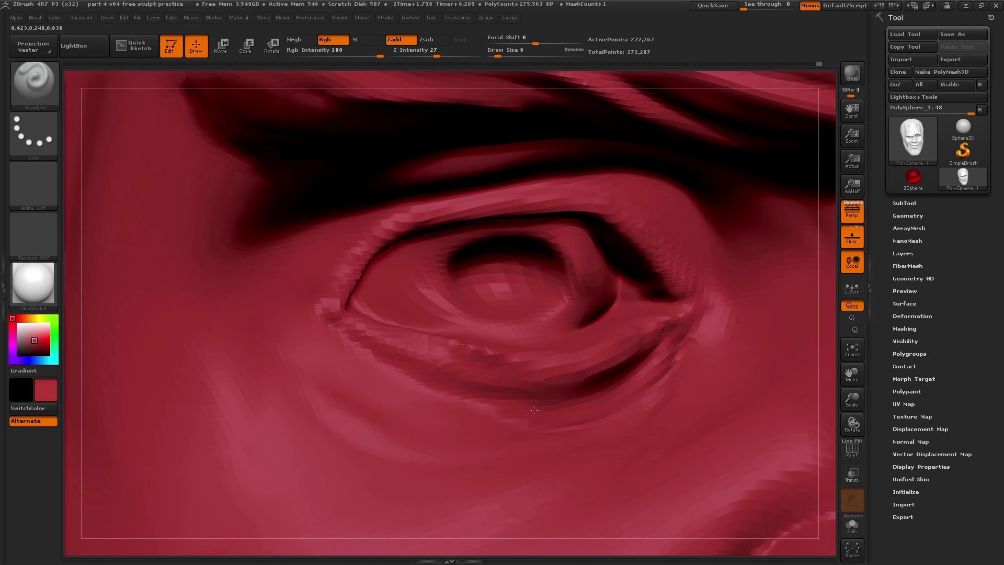
pyautogui.moveTo(489, 383); pyautogui.dragTo(624, 383)
pyautogui.moveTo(708, 326); pyautogui.dragTo(674, 343, button='right')
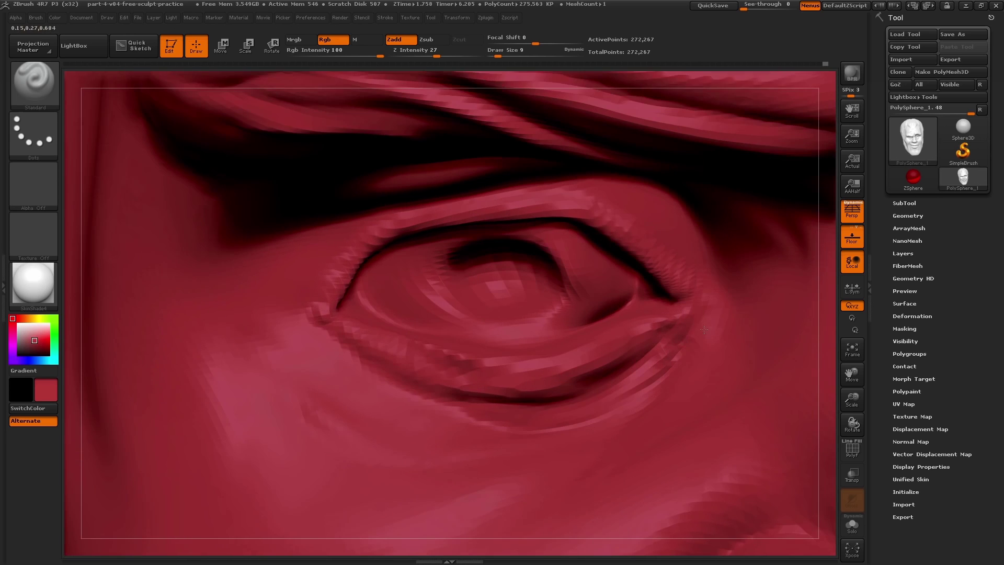
# Step: Build up the rim around the narrowed eye's inner corner with the Standard brush and smooth it into the surrounding lid
pyautogui.moveTo(685, 334)
pyautogui.mouseDown()
pyautogui.moveTo(725, 330)
pyautogui.moveTo(686, 251)
pyautogui.mouseUp()
pyautogui.moveTo(716, 332)
pyautogui.keyDown('shift'); pyautogui.mouseDown()
pyautogui.moveTo(701, 258)
pyautogui.moveTo(712, 285)
pyautogui.mouseUp(); pyautogui.keyUp('shift')
pyautogui.moveTo(653, 369)
pyautogui.mouseDown()
pyautogui.moveTo(675, 348)
pyautogui.moveTo(689, 252)
pyautogui.mouseUp()
pyautogui.press('shift')
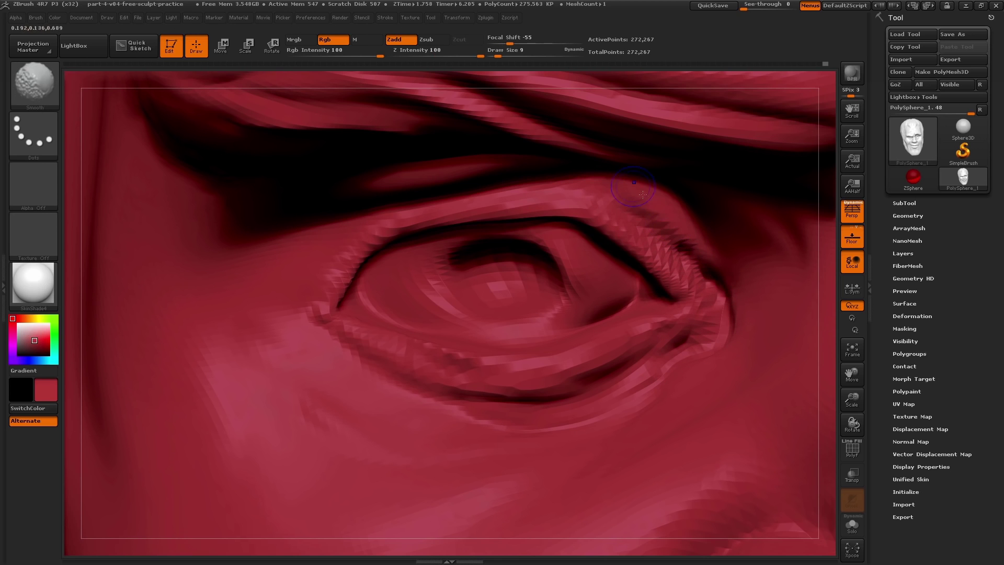
pyautogui.moveTo(716, 288); pyautogui.dragTo(668, 381, button='right')
pyautogui.keyDown('shift'); pyautogui.moveTo(668, 381); pyautogui.dragTo(710, 273); pyautogui.keyUp('shift')
pyautogui.moveTo(711, 273)
pyautogui.keyDown('ctrl'); pyautogui.mouseDown(button='right')
pyautogui.moveTo(680, 304)
pyautogui.moveTo(583, 319)
pyautogui.moveTo(574, 353)
pyautogui.mouseUp(button='right'); pyautogui.keyUp('ctrl')
pyautogui.press('shift')
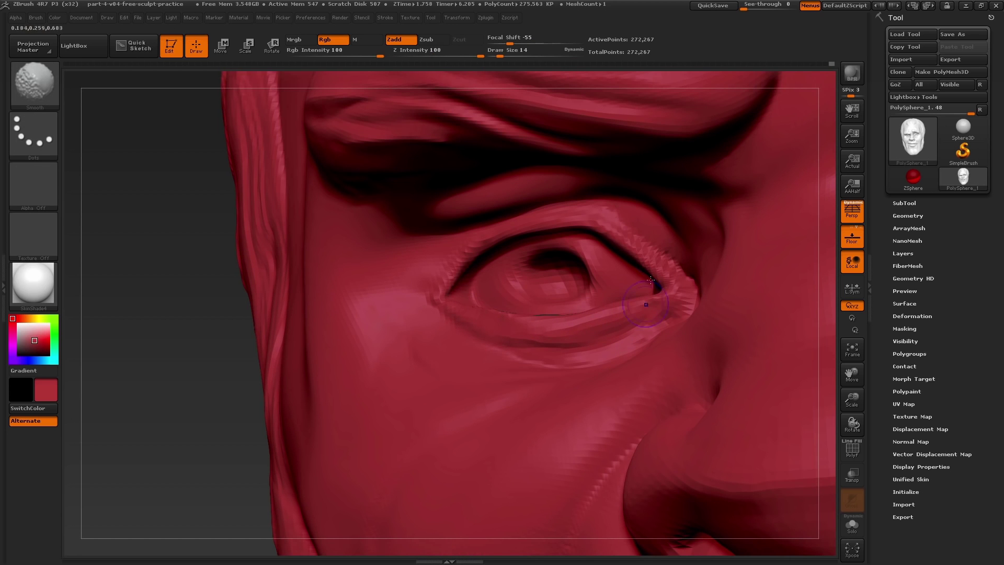
pyautogui.keyDown('shift'); pyautogui.moveTo(679, 274); pyautogui.dragTo(674, 286); pyautogui.keyUp('shift')
# Step: Adjust the narrowed eye's lids in profile with the Move brush at Draw Size 41
pyautogui.moveTo(673, 285); pyautogui.dragTo(693, 285, button='right')
pyautogui.moveTo(481, 279); pyautogui.dragTo(594, 273, button='right')
pyautogui.press('b')
pyautogui.click(462, 267)
pyautogui.press('s')
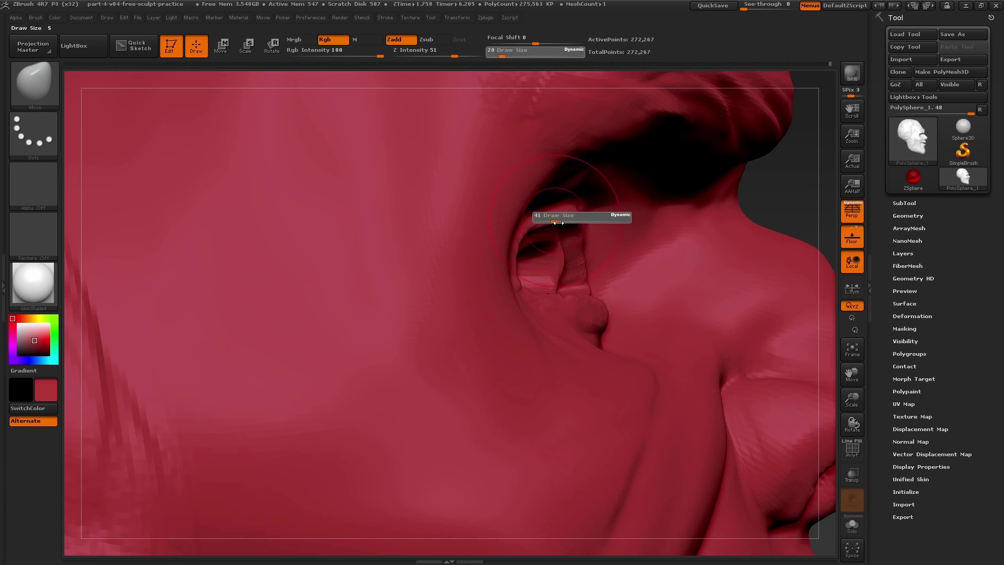
pyautogui.click(562, 221)
pyautogui.moveTo(550, 247); pyautogui.dragTo(540, 242)
pyautogui.moveTo(547, 230); pyautogui.dragTo(556, 264, button='right')
pyautogui.moveTo(559, 251); pyautogui.dragTo(551, 242)
pyautogui.press('s')
pyautogui.click(545, 236)
pyautogui.moveTo(552, 242)
pyautogui.mouseDown(button='right')
pyautogui.moveTo(520, 215)
pyautogui.moveTo(537, 230)
pyautogui.moveTo(521, 182)
pyautogui.moveTo(498, 178)
pyautogui.mouseUp(button='right')
pyautogui.moveTo(564, 199)
pyautogui.mouseDown(button='right')
pyautogui.moveTo(475, 182)
pyautogui.moveTo(519, 170)
pyautogui.moveTo(545, 187)
pyautogui.moveTo(561, 268)
pyautogui.mouseUp(button='right')
pyautogui.moveTo(483, 311); pyautogui.dragTo(459, 262, button='right')
pyautogui.moveTo(484, 228); pyautogui.dragTo(525, 261, button='right')
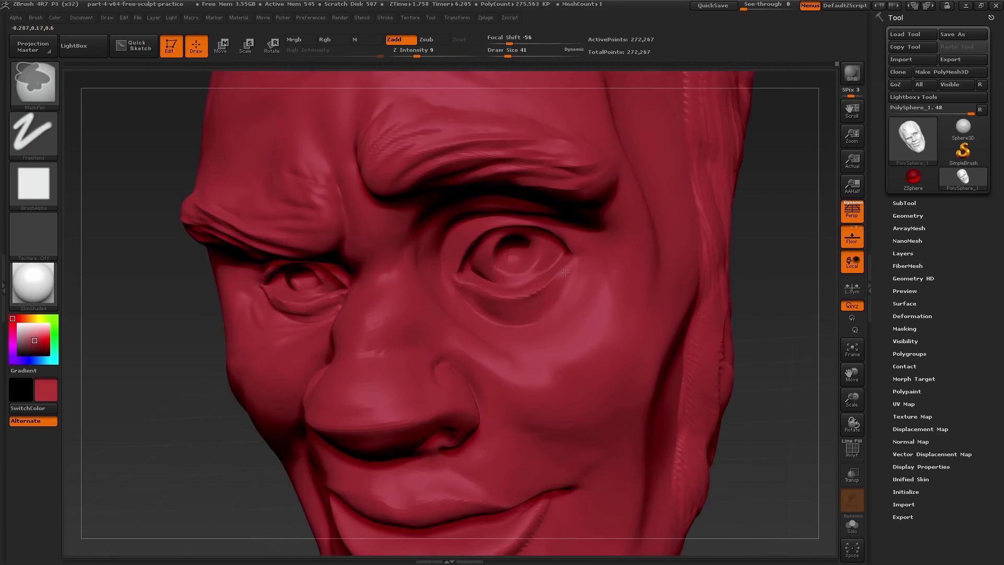
# Step: Carve wrinkles outside and below the narrowed eye with the Dam_Standard brush at Draw Size 14
pyautogui.press('b')
pyautogui.press('d')
pyautogui.press('s')
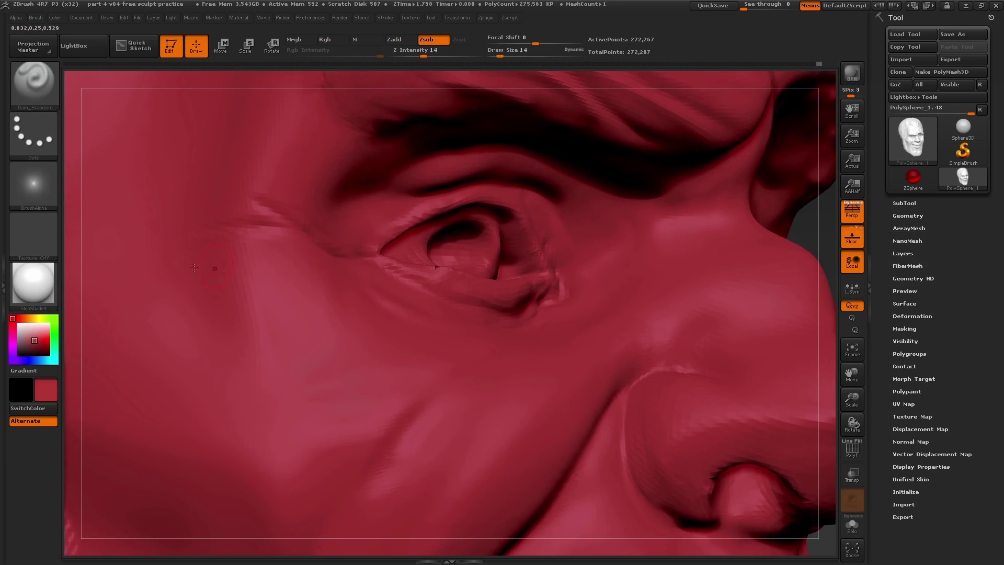
pyautogui.moveTo(194, 268); pyautogui.dragTo(403, 244, button='right')
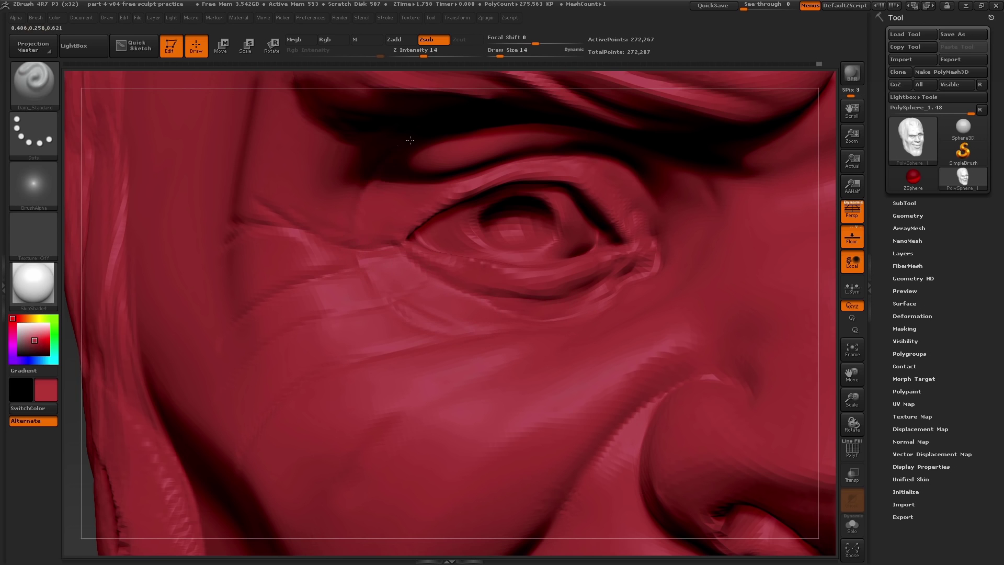
# Step: Carve a fine crease above the narrowed eye's upper eyelid at Draw Size 9
pyautogui.moveTo(410, 140); pyautogui.dragTo(362, 210, button='right')
pyautogui.press('s')
pyautogui.moveTo(362, 210); pyautogui.dragTo(365, 210)
pyautogui.moveTo(418, 123); pyautogui.dragTo(347, 311, button='right')
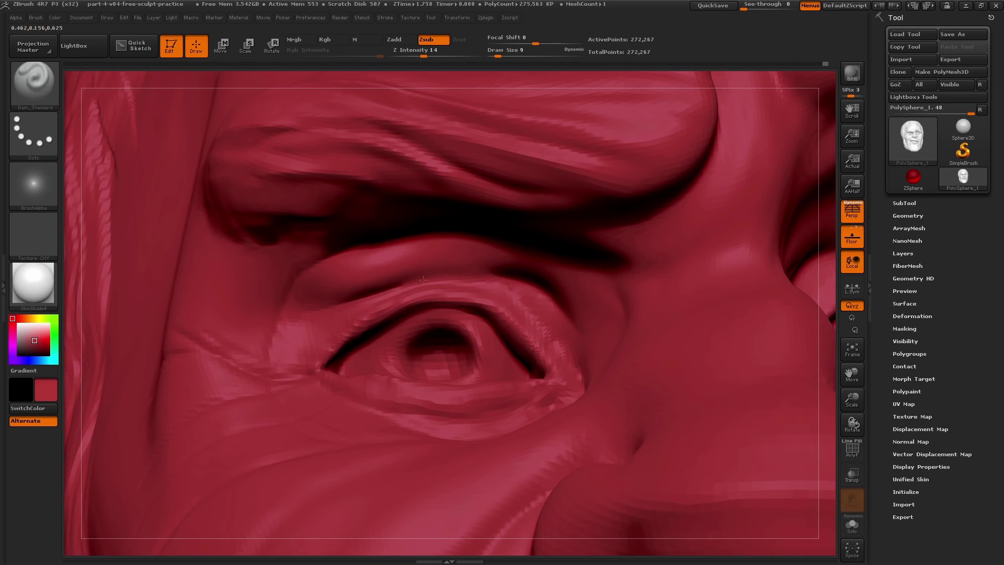
pyautogui.moveTo(423, 280); pyautogui.dragTo(549, 306)
pyautogui.moveTo(609, 251); pyautogui.dragTo(603, 289, button='right')
# Step: Deepen the upper lid fold and carve more creases around the narrowed eye's outer corner at Draw Size 10
pyautogui.press('s')
pyautogui.moveTo(593, 262); pyautogui.dragTo(597, 262)
pyautogui.moveTo(607, 413); pyautogui.dragTo(577, 421, button='right')
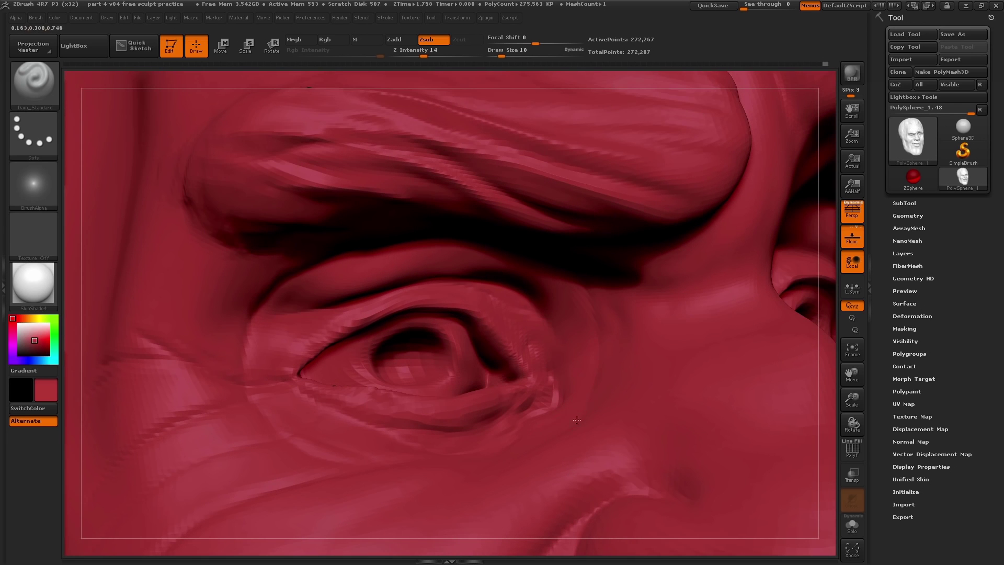
pyautogui.moveTo(545, 275); pyautogui.dragTo(587, 297)
pyautogui.moveTo(577, 293)
pyautogui.mouseDown(button='right')
pyautogui.moveTo(493, 220)
pyautogui.moveTo(487, 199)
pyautogui.mouseUp(button='right')
pyautogui.moveTo(315, 301)
pyautogui.mouseDown()
pyautogui.moveTo(482, 267)
pyautogui.moveTo(593, 315)
pyautogui.mouseUp()
pyautogui.moveTo(448, 276); pyautogui.dragTo(316, 299)
pyautogui.moveTo(282, 330)
pyautogui.mouseDown(button='right')
pyautogui.moveTo(269, 365)
pyautogui.moveTo(293, 343)
pyautogui.moveTo(245, 334)
pyautogui.mouseUp(button='right')
pyautogui.moveTo(293, 398); pyautogui.dragTo(492, 365)
pyautogui.moveTo(491, 365)
pyautogui.mouseDown(button='right')
pyautogui.moveTo(283, 329)
pyautogui.moveTo(294, 291)
pyautogui.mouseUp(button='right')
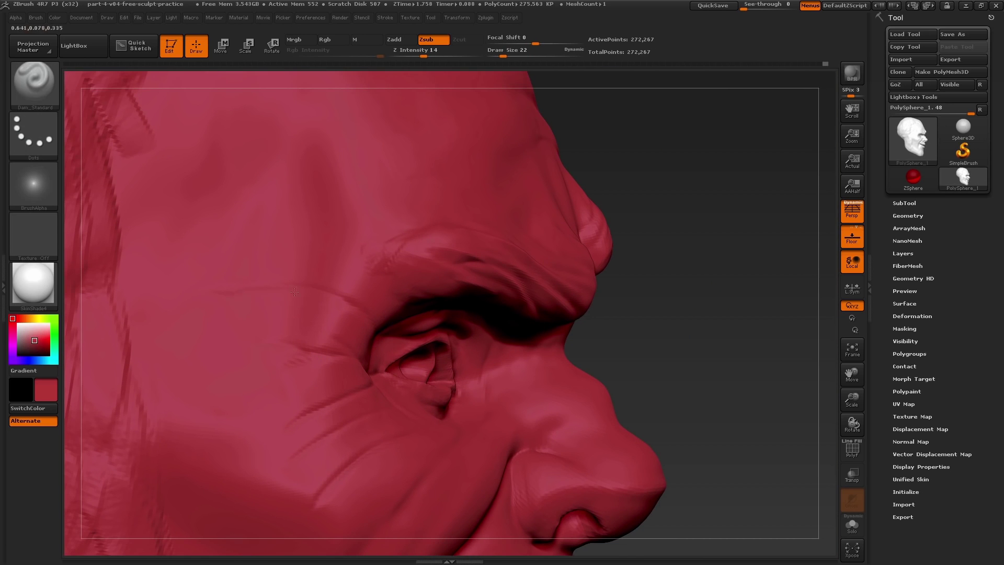
# Step: Extend and deepen the crow's-feet and cheek wrinkles beside the narrowed eye with the Dam_Standard brush
pyautogui.moveTo(262, 439); pyautogui.dragTo(241, 452)
pyautogui.keyDown('alt'); pyautogui.moveTo(318, 442); pyautogui.dragTo(367, 368, button='right'); pyautogui.keyUp('alt')
pyautogui.press('s')
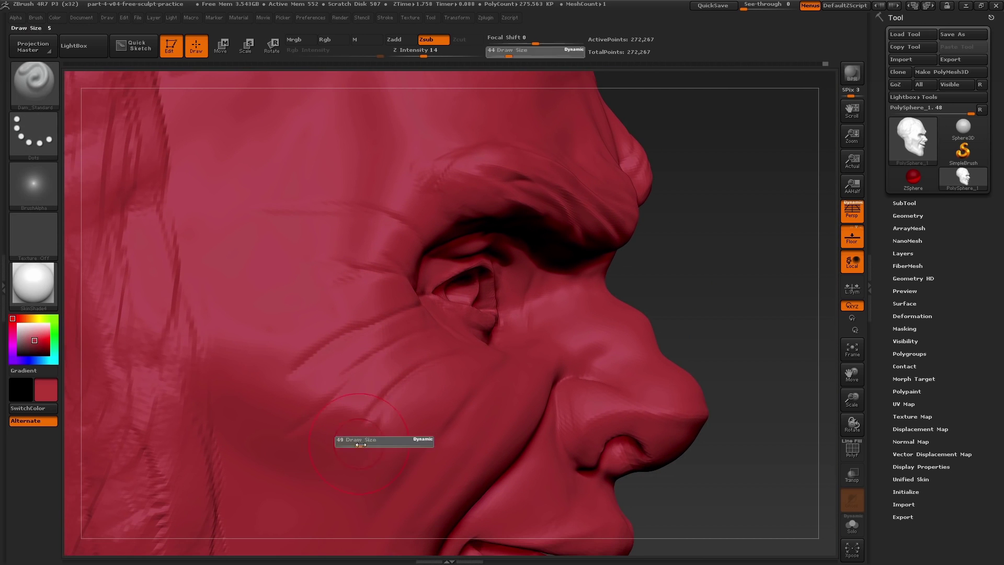
pyautogui.moveTo(426, 382); pyautogui.dragTo(417, 384)
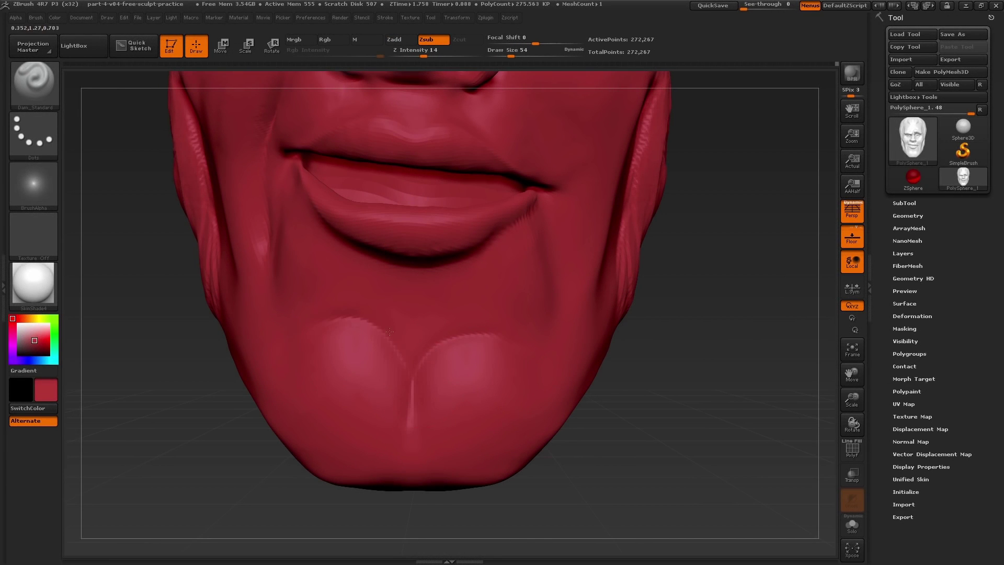
# Step: Carve the chin cleft down under the chin at Draw Size 54 and smooth its lower end
pyautogui.moveTo(407, 381); pyautogui.dragTo(414, 335, button='right')
pyautogui.moveTo(408, 444); pyautogui.dragTo(361, 500)
pyautogui.moveTo(361, 499); pyautogui.dragTo(314, 492, button='right')
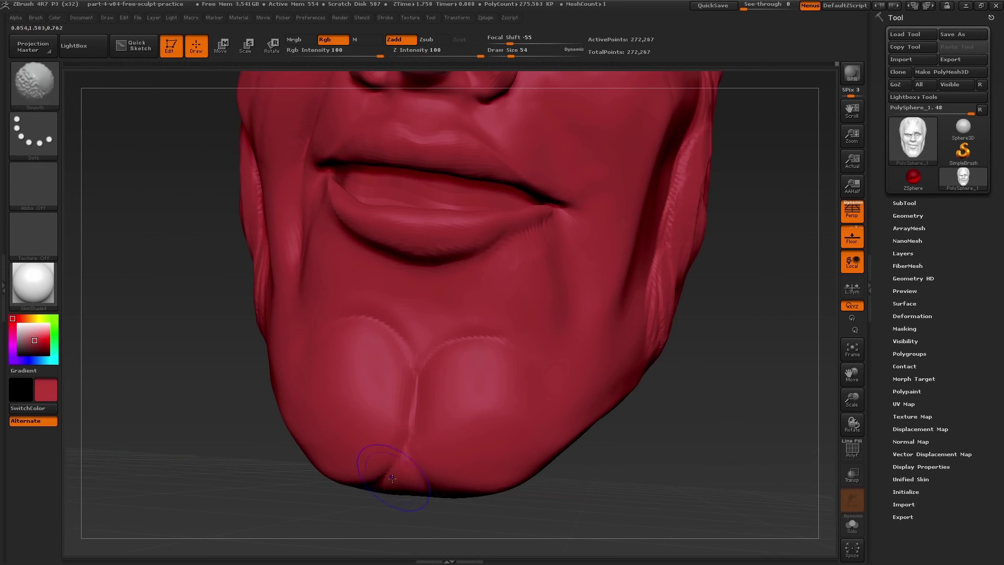
pyautogui.keyDown('shift'); pyautogui.moveTo(390, 469); pyautogui.dragTo(391, 482); pyautogui.keyUp('shift')
pyautogui.moveTo(391, 479)
pyautogui.mouseDown(button='right')
pyautogui.moveTo(443, 353)
pyautogui.moveTo(455, 371)
pyautogui.moveTo(385, 393)
pyautogui.mouseUp(button='right')
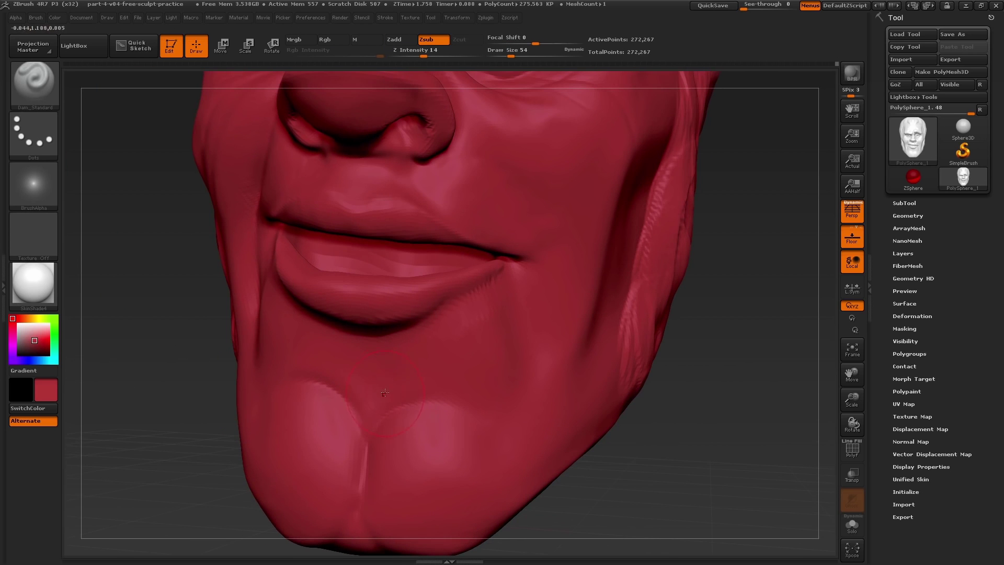
# Step: Carve creases running down from both mouth corners towards the chin and smooth them
pyautogui.moveTo(503, 405); pyautogui.dragTo(565, 401, button='right')
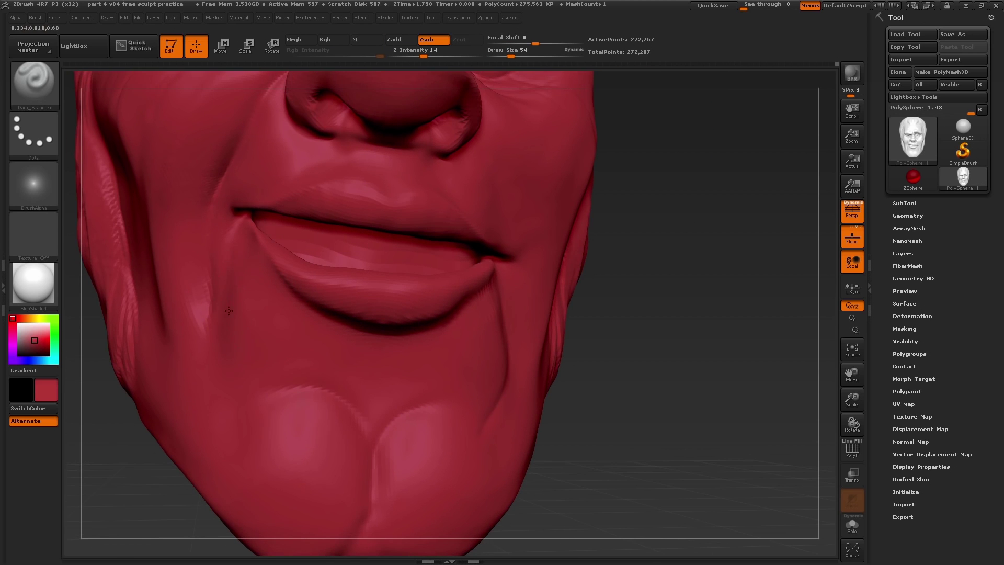
pyautogui.moveTo(235, 293); pyautogui.dragTo(257, 395)
pyautogui.keyDown('shift'); pyautogui.moveTo(242, 324); pyautogui.dragTo(256, 389); pyautogui.keyUp('shift')
pyautogui.moveTo(414, 379); pyautogui.dragTo(301, 385, button='right')
pyautogui.keyDown('shift'); pyautogui.moveTo(515, 355); pyautogui.dragTo(502, 412); pyautogui.keyUp('shift')
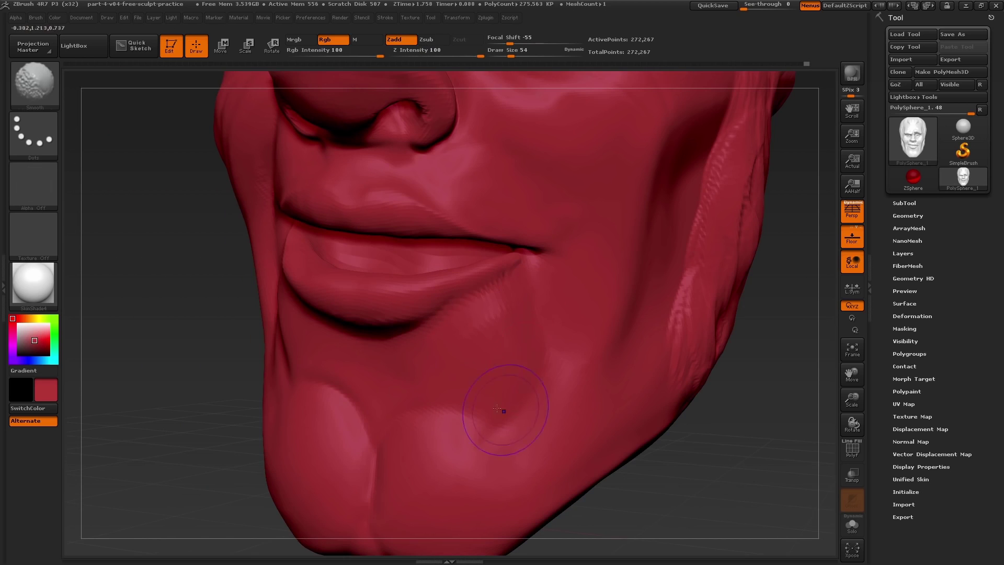
# Step: Reshape the fold below the lower mouth corner with the Move brush at Draw Size 149
pyautogui.press('b')
pyautogui.press('m')
pyautogui.press('v')
pyautogui.moveTo(487, 379); pyautogui.dragTo(554, 389, button='right')
pyautogui.moveTo(523, 366); pyautogui.dragTo(516, 361)
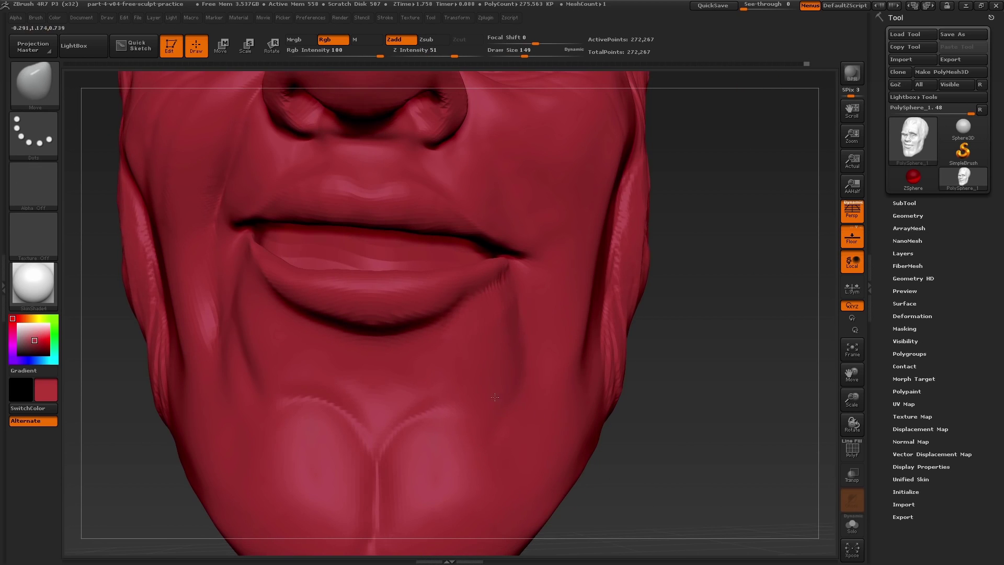
pyautogui.moveTo(516, 376); pyautogui.dragTo(563, 387, button='right')
pyautogui.moveTo(505, 361); pyautogui.dragTo(497, 359)
pyautogui.moveTo(523, 418); pyautogui.dragTo(570, 434, button='right')
pyautogui.moveTo(602, 471)
pyautogui.mouseDown(button='right')
pyautogui.moveTo(513, 506)
pyautogui.moveTo(502, 500)
pyautogui.mouseUp(button='right')
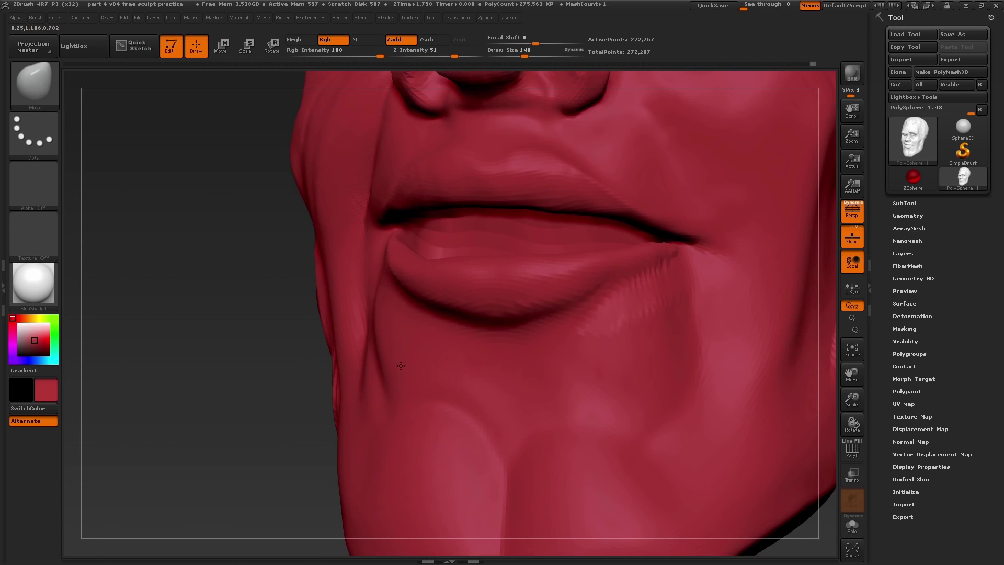
# Step: Adjust the fold below the raised mouth corner with the Move brush at Draw Size 77
pyautogui.moveTo(403, 340)
pyautogui.mouseDown(button='right')
pyautogui.moveTo(453, 337)
pyautogui.moveTo(337, 287)
pyautogui.moveTo(392, 274)
pyautogui.moveTo(384, 285)
pyautogui.moveTo(439, 380)
pyautogui.moveTo(450, 431)
pyautogui.mouseUp(button='right')
pyautogui.press('[')
pyautogui.press('[')
pyautogui.press('[')
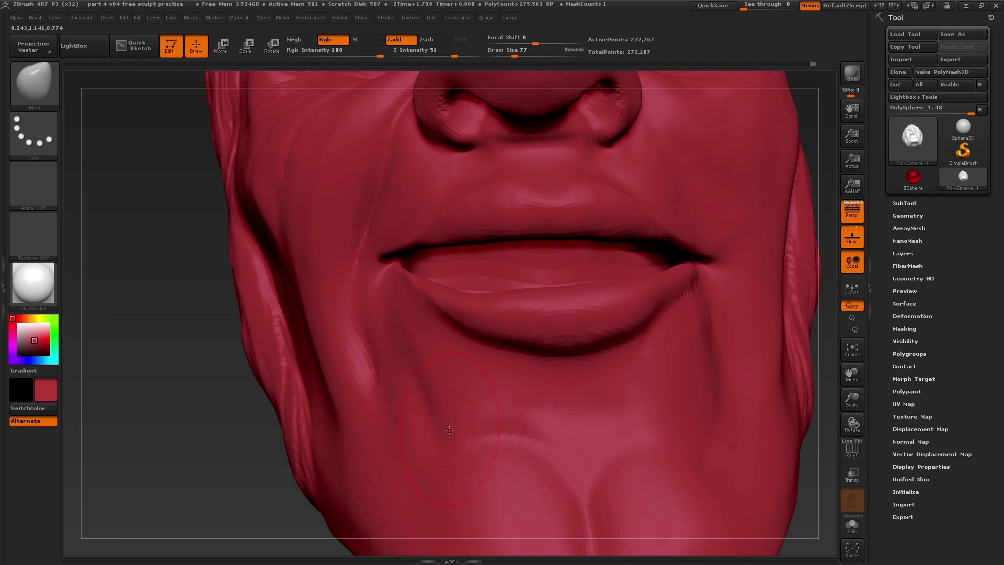
# Step: Carve long folds down the cheek to the jawline on the narrowed-eye side with Dam_Standard at Draw Size 54
pyautogui.press('b')
pyautogui.click(271, 264)
pyautogui.keyDown('ctrl'); pyautogui.moveTo(384, 376); pyautogui.dragTo(374, 335, button='right'); pyautogui.keyUp('ctrl')
pyautogui.moveTo(374, 334)
pyautogui.mouseDown(button='right')
pyautogui.moveTo(410, 345)
pyautogui.moveTo(361, 342)
pyautogui.moveTo(450, 343)
pyautogui.mouseUp(button='right')
pyautogui.press('[')
pyautogui.press('[')
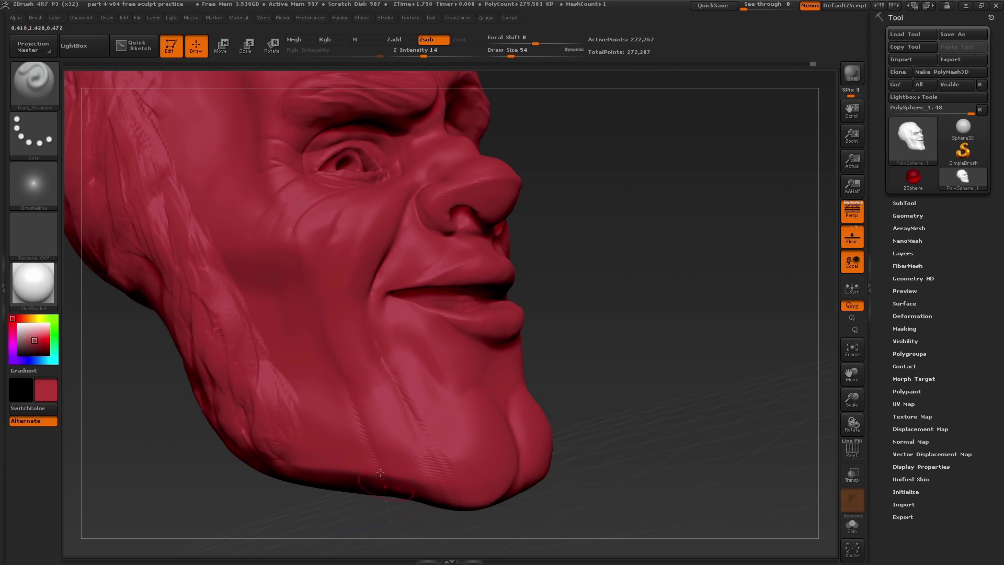
pyautogui.moveTo(381, 473); pyautogui.dragTo(553, 297)
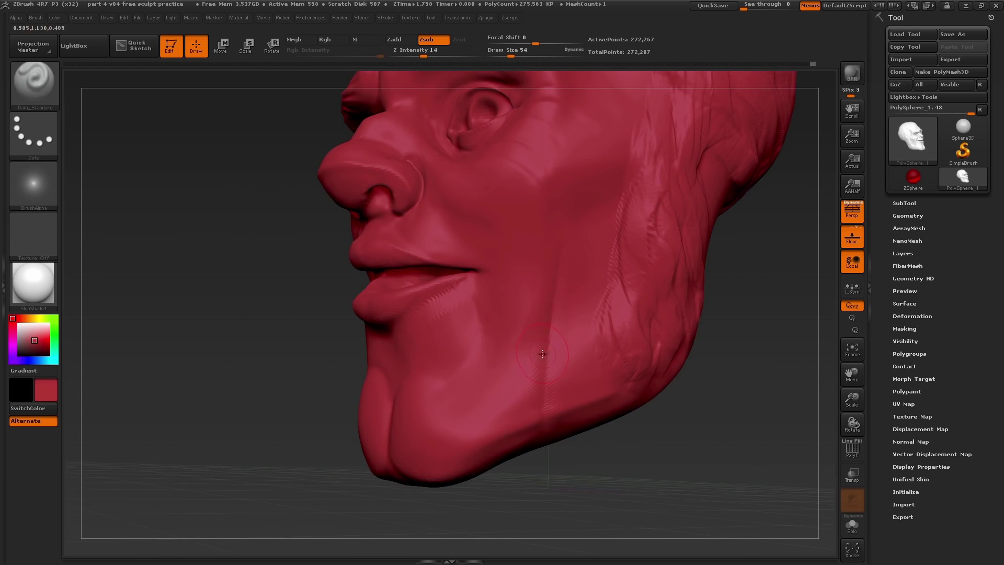
# Step: Carve folds down the opposite cheek and jaw and smooth the area below the mouth corner
pyautogui.moveTo(543, 354); pyautogui.dragTo(622, 342, button='right')
pyautogui.moveTo(505, 367); pyautogui.dragTo(500, 402)
pyautogui.moveTo(623, 401); pyautogui.dragTo(554, 419, button='right')
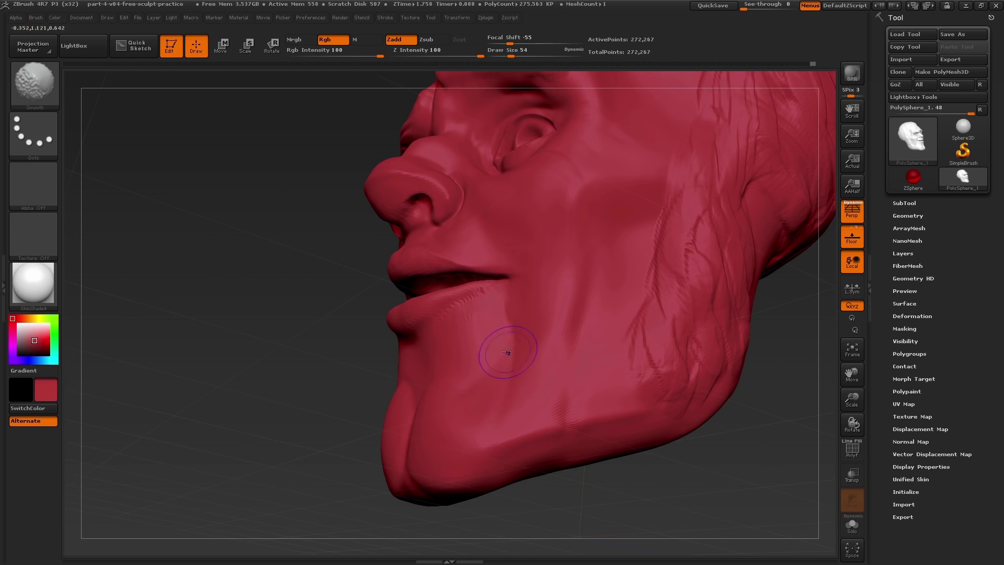
pyautogui.moveTo(507, 352); pyautogui.dragTo(565, 324, button='right')
pyautogui.keyDown('shift'); pyautogui.moveTo(477, 305); pyautogui.dragTo(468, 302); pyautogui.keyUp('shift')
pyautogui.moveTo(471, 308)
pyautogui.mouseDown(button='right')
pyautogui.moveTo(549, 309)
pyautogui.moveTo(534, 262)
pyautogui.mouseUp(button='right')
pyautogui.moveTo(440, 359)
pyautogui.mouseDown(button='right')
pyautogui.moveTo(467, 356)
pyautogui.moveTo(461, 347)
pyautogui.mouseUp(button='right')
# Step: Switch to the ClayBuildup brush for adding volume to the face
pyautogui.press('b')
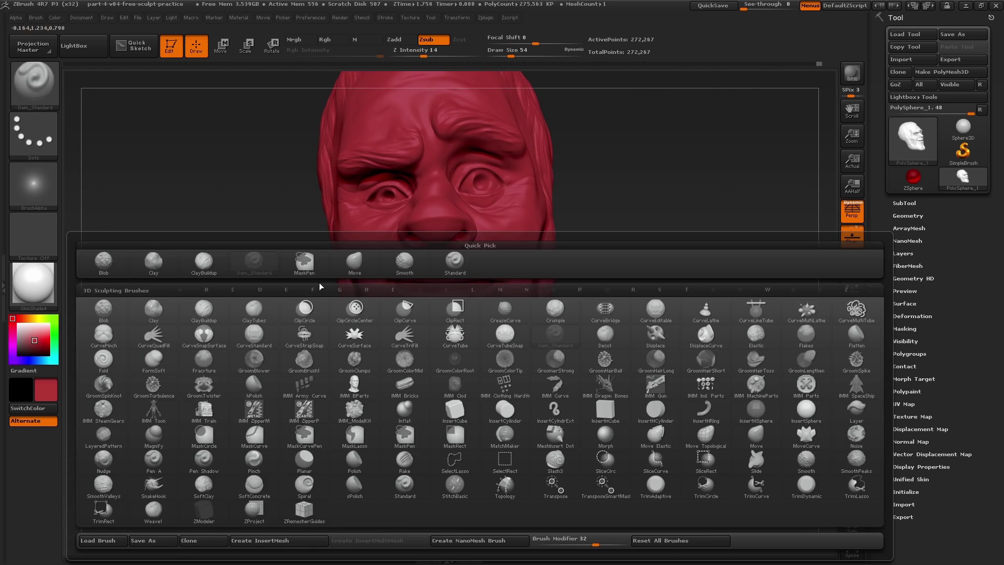
pyautogui.click(208, 264)
pyautogui.keyDown('ctrl'); pyautogui.moveTo(440, 293); pyautogui.dragTo(434, 348, button='right'); pyautogui.keyUp('ctrl')
pyautogui.moveTo(416, 352); pyautogui.dragTo(447, 345)
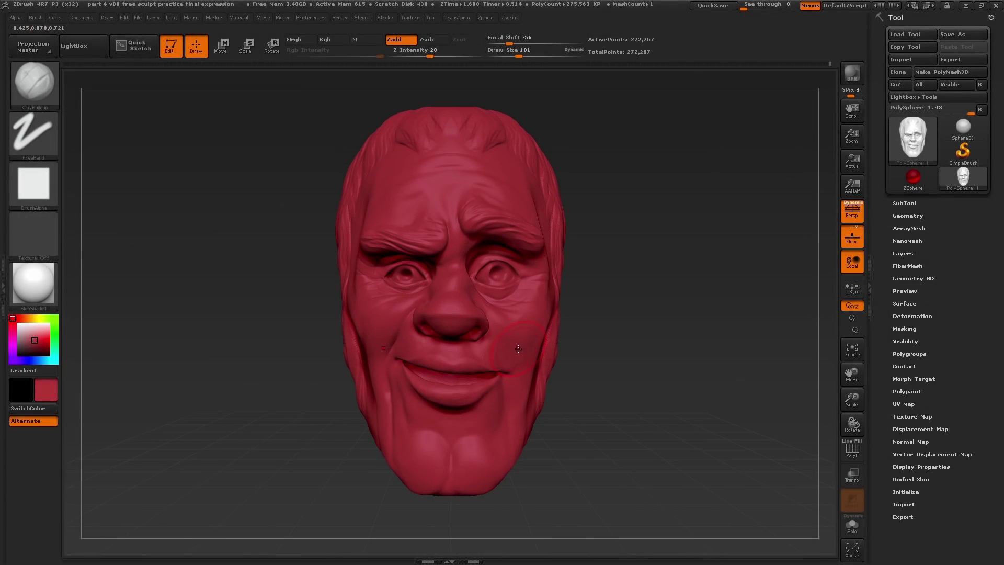
# Step: Try building up clay lumps above both eyebrows with the ClayBuildup brush at Draw Size 77, and undo them
pyautogui.moveTo(511, 343); pyautogui.dragTo(507, 341, button='right')
pyautogui.moveTo(510, 297); pyautogui.dragTo(491, 296)
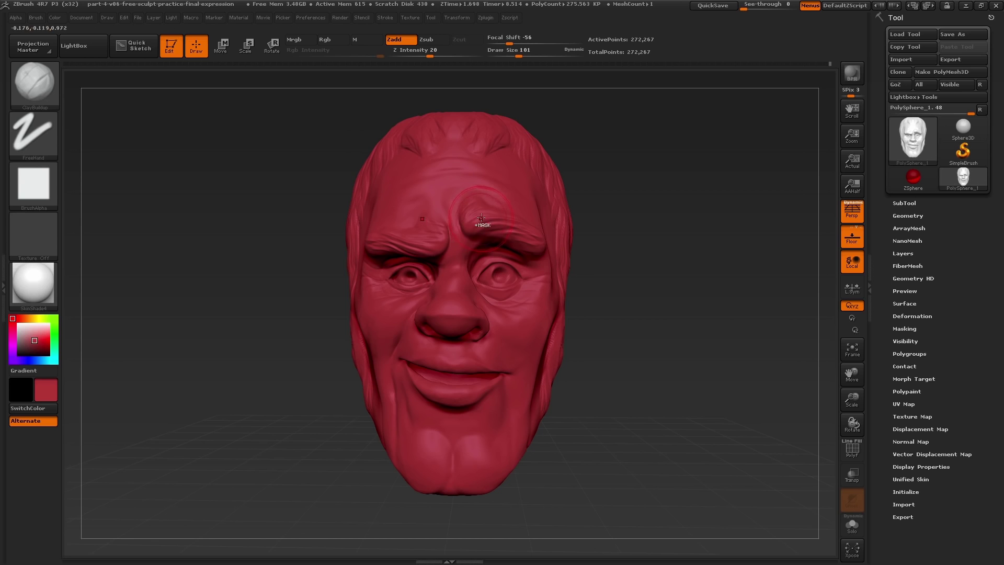
pyautogui.moveTo(481, 217)
pyautogui.keyDown('ctrl'); pyautogui.mouseDown(button='right')
pyautogui.moveTo(417, 229)
pyautogui.moveTo(462, 231)
pyautogui.mouseUp(button='right'); pyautogui.keyUp('ctrl')
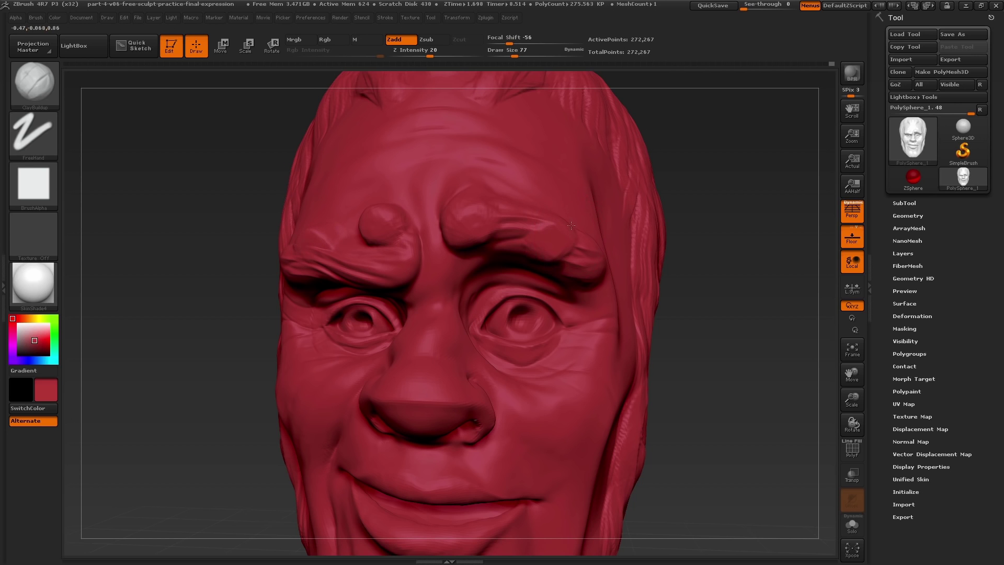
pyautogui.moveTo(571, 226)
pyautogui.mouseDown(button='right')
pyautogui.moveTo(580, 238)
pyautogui.moveTo(550, 259)
pyautogui.moveTo(588, 278)
pyautogui.moveTo(556, 280)
pyautogui.mouseUp(button='right')
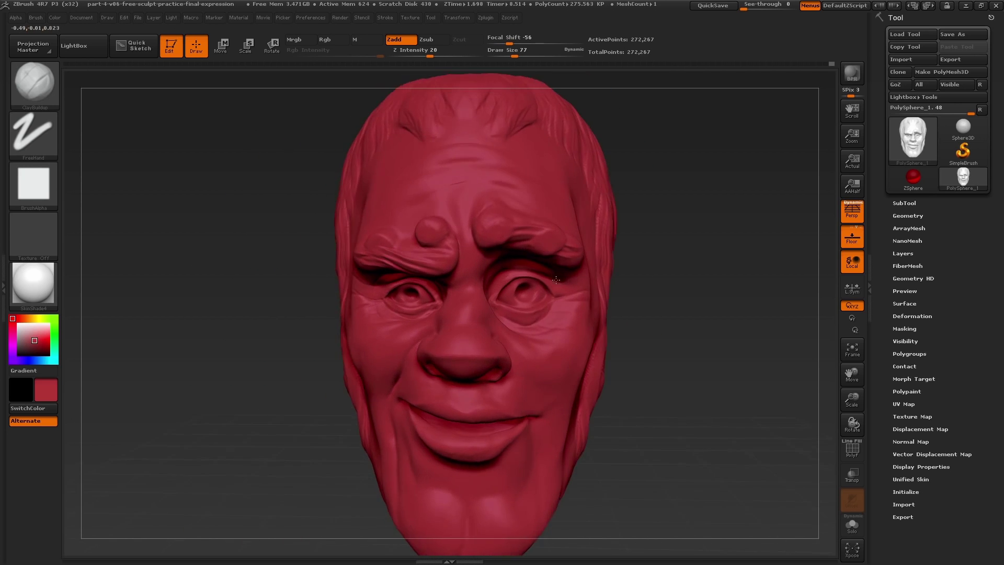
pyautogui.moveTo(556, 280)
pyautogui.mouseDown()
pyautogui.moveTo(544, 275)
pyautogui.moveTo(574, 247)
pyautogui.mouseUp()
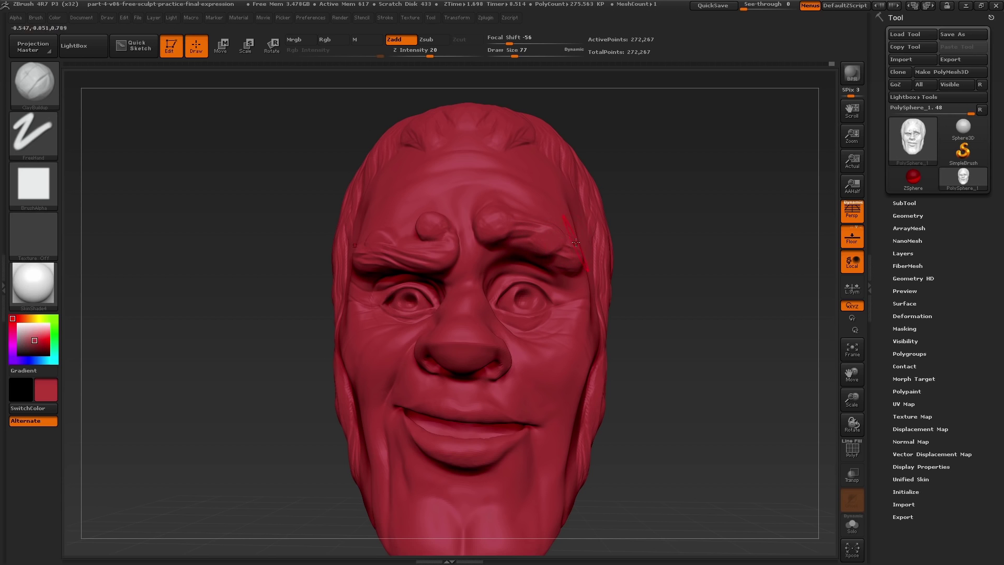
pyautogui.moveTo(545, 236)
pyautogui.mouseDown(button='right')
pyautogui.moveTo(533, 216)
pyautogui.moveTo(565, 241)
pyautogui.moveTo(604, 250)
pyautogui.mouseUp(button='right')
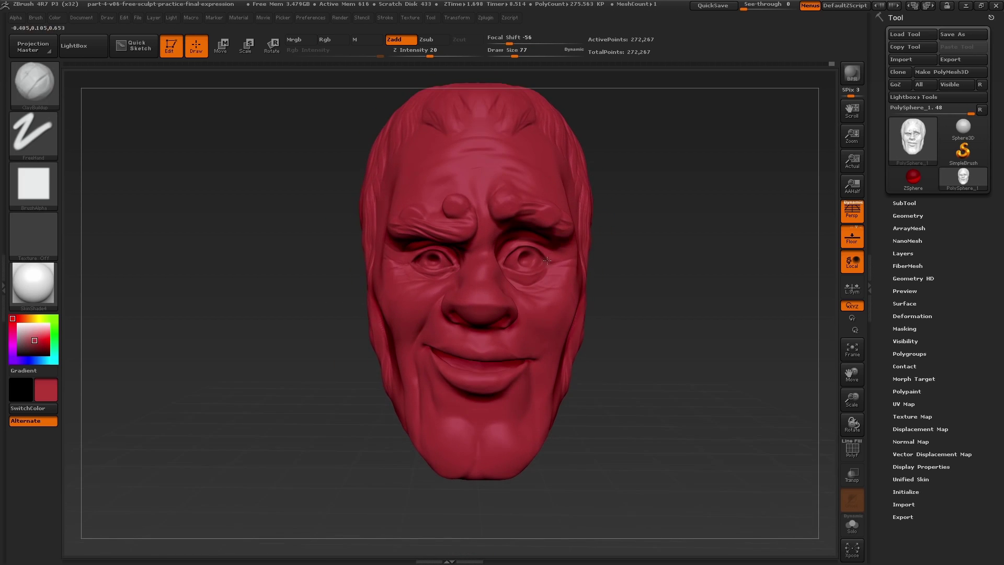
pyautogui.moveTo(657, 258)
pyautogui.mouseDown()
pyautogui.moveTo(635, 254)
pyautogui.moveTo(655, 249)
pyautogui.moveTo(661, 254)
pyautogui.moveTo(630, 261)
pyautogui.mouseUp()
pyautogui.hotkey('ctrl', 's')
pyautogui.hotkey('ctrl', 'z')
pyautogui.hotkey('ctrl', 'z')
pyautogui.hotkey('ctrl', 'z')
# Step: Set the ClayBuildup brush's Draw Size to 97
pyautogui.press('s')
pyautogui.moveTo(551, 271); pyautogui.dragTo(558, 272)
pyautogui.moveTo(631, 272); pyautogui.dragTo(648, 266)
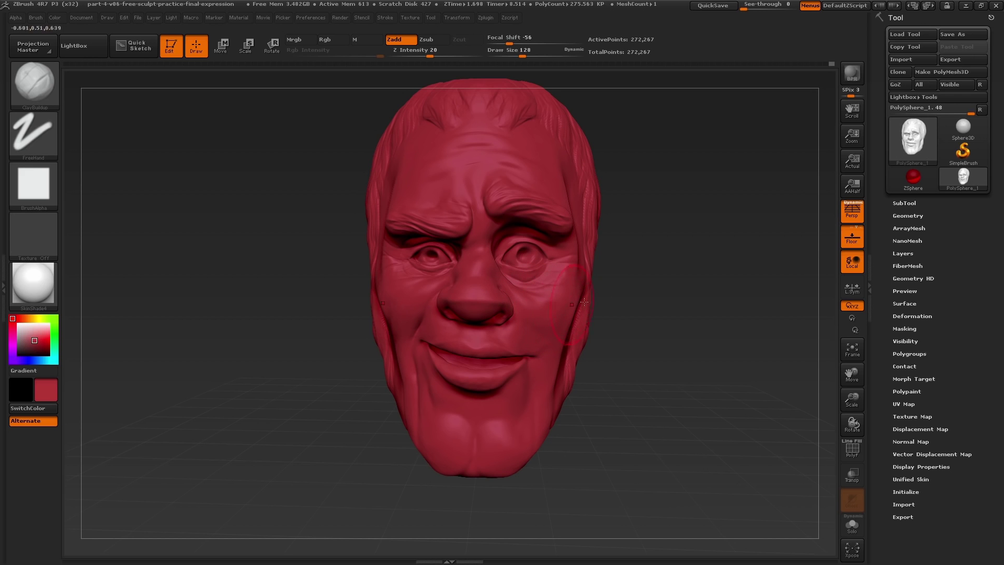
pyautogui.moveTo(585, 303)
pyautogui.mouseDown()
pyautogui.moveTo(619, 312)
pyautogui.moveTo(634, 294)
pyautogui.moveTo(664, 307)
pyautogui.moveTo(470, 321)
pyautogui.mouseUp()
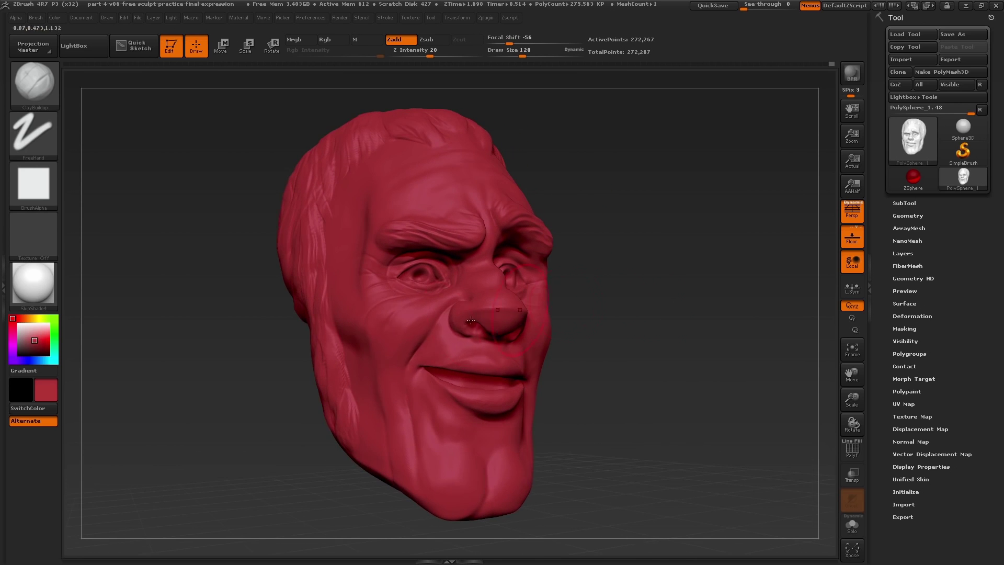
pyautogui.press('s')
pyautogui.click(416, 328)
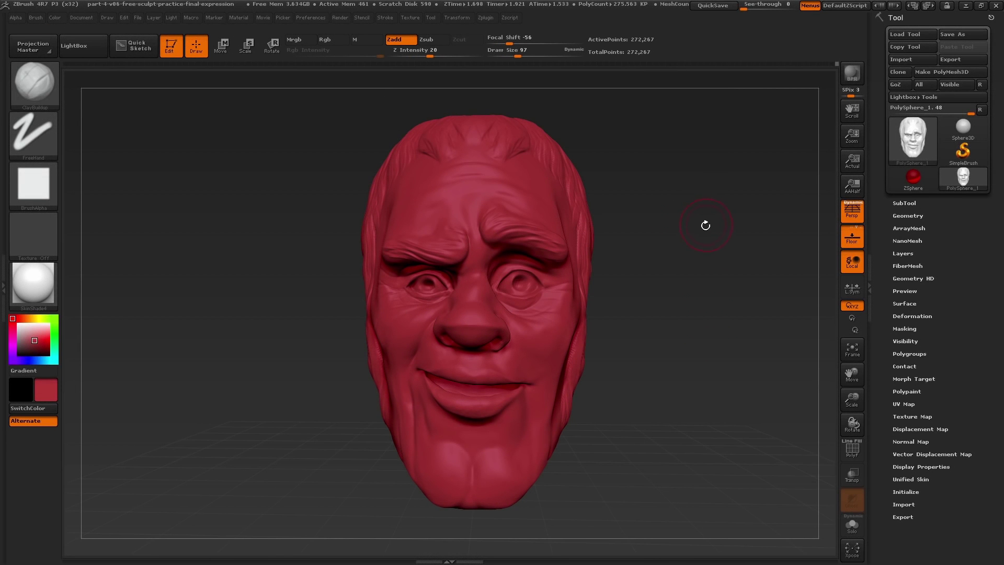
# Step: Quick-save the project and check the saved copy in LightBox's QuickSave folder
pyautogui.click(715, 6)
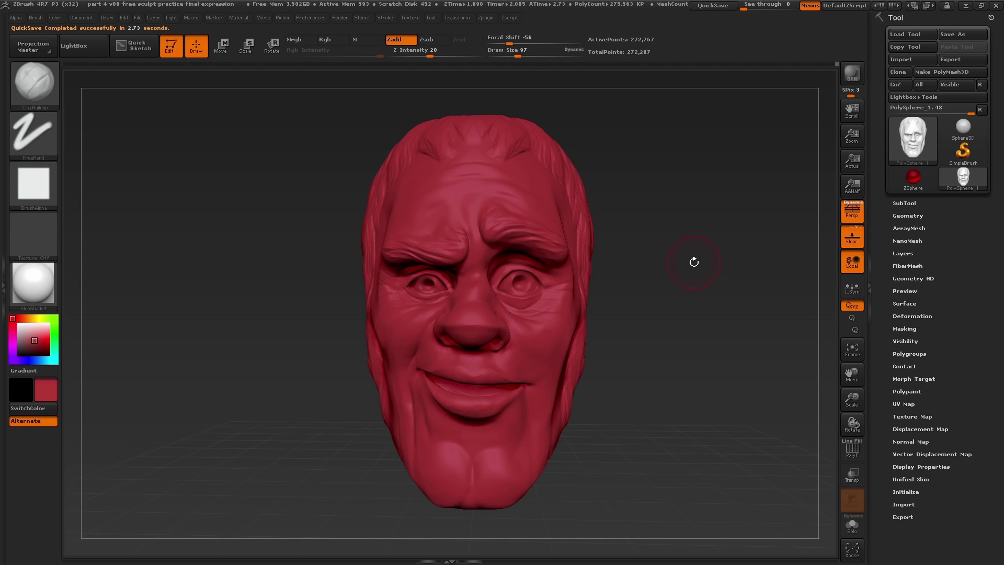
pyautogui.click(86, 55)
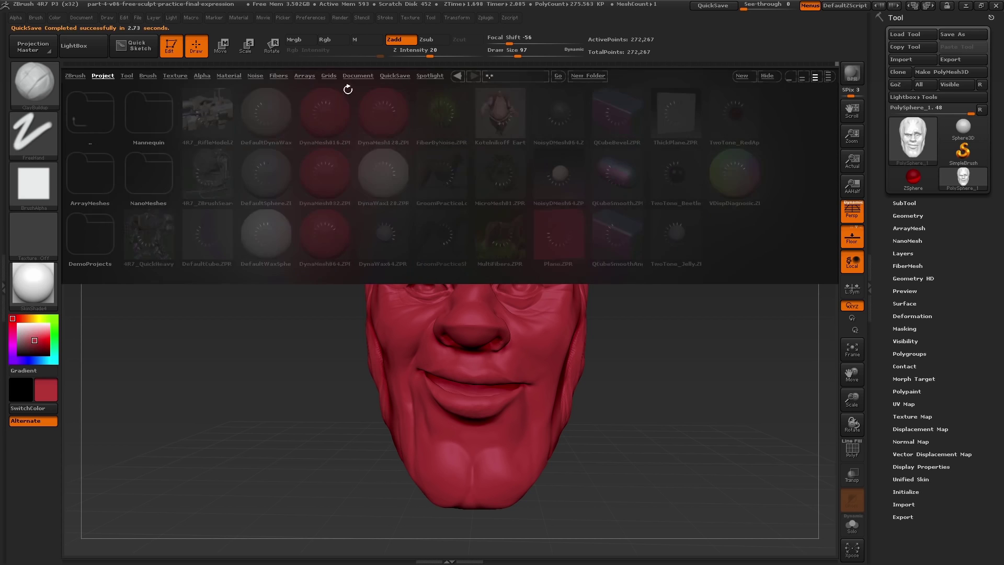
pyautogui.click(393, 74)
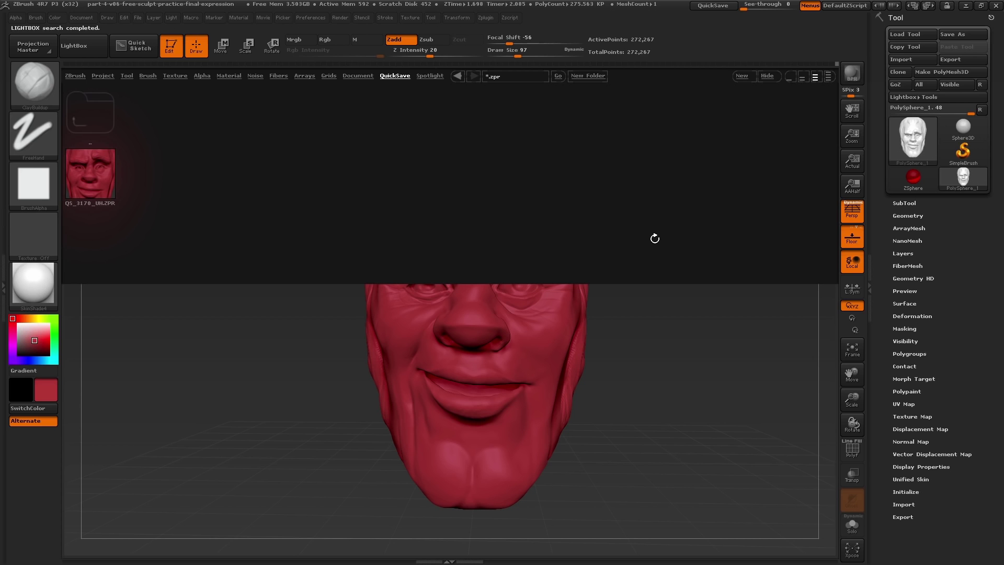
pyautogui.press(',')
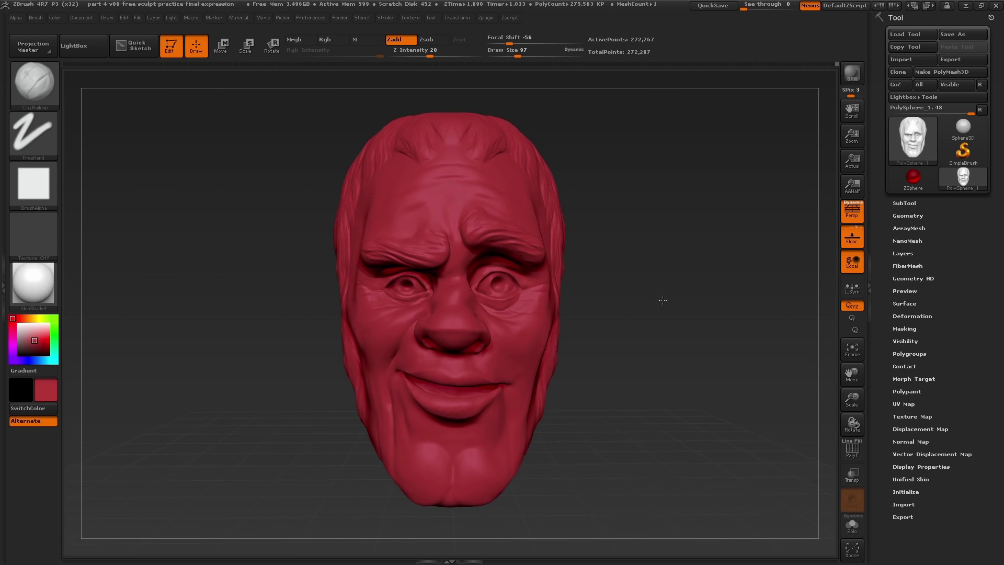
pyautogui.moveTo(663, 300); pyautogui.dragTo(629, 303)
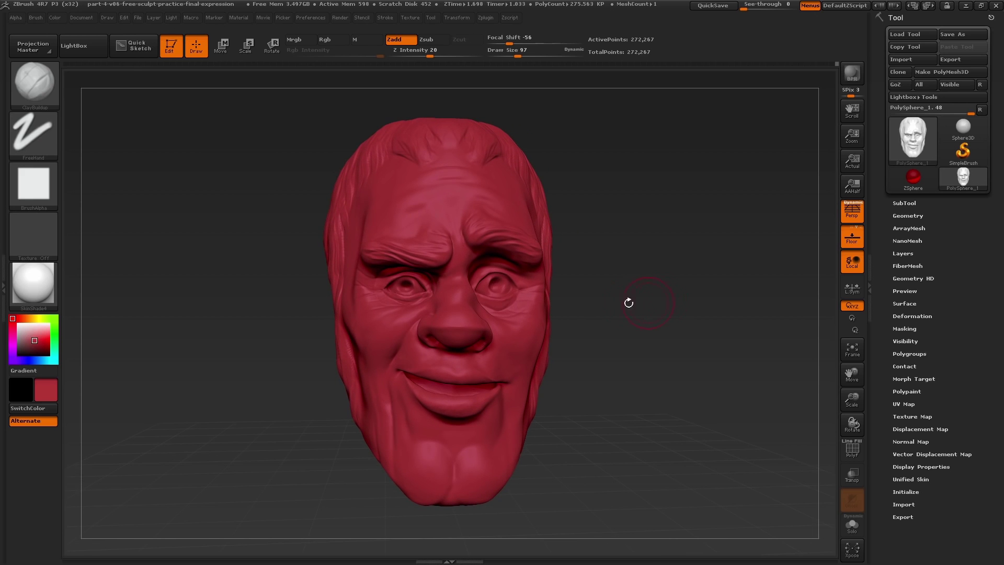
pyautogui.click(139, 18)
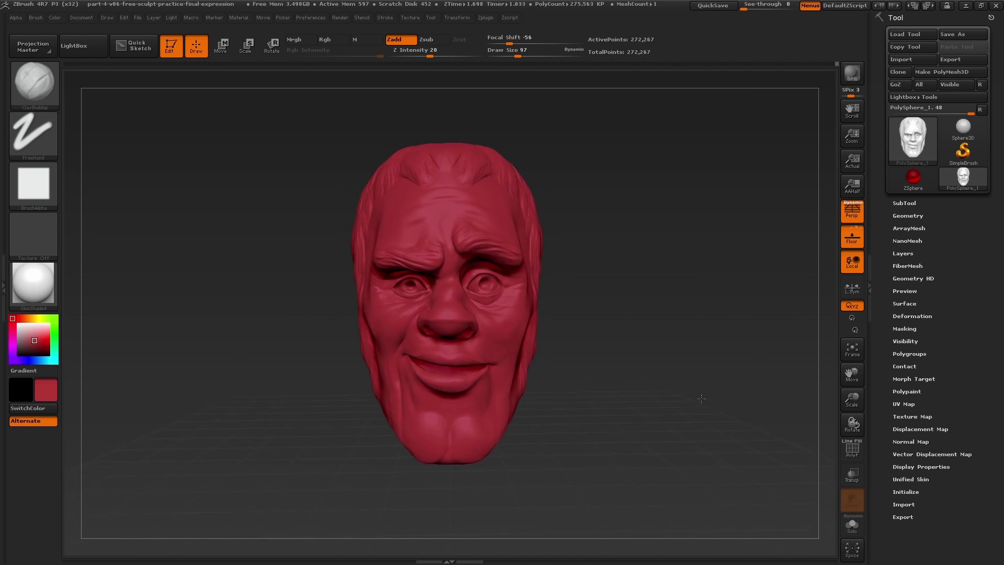
# Step: Smooth the creases on the character's left cheek beside the mouth corner at Draw Size 80
pyautogui.moveTo(656, 366); pyautogui.dragTo(608, 359)
pyautogui.keyDown('ctrl'); pyautogui.moveTo(506, 328); pyautogui.dragTo(443, 303, button='right'); pyautogui.keyUp('ctrl')
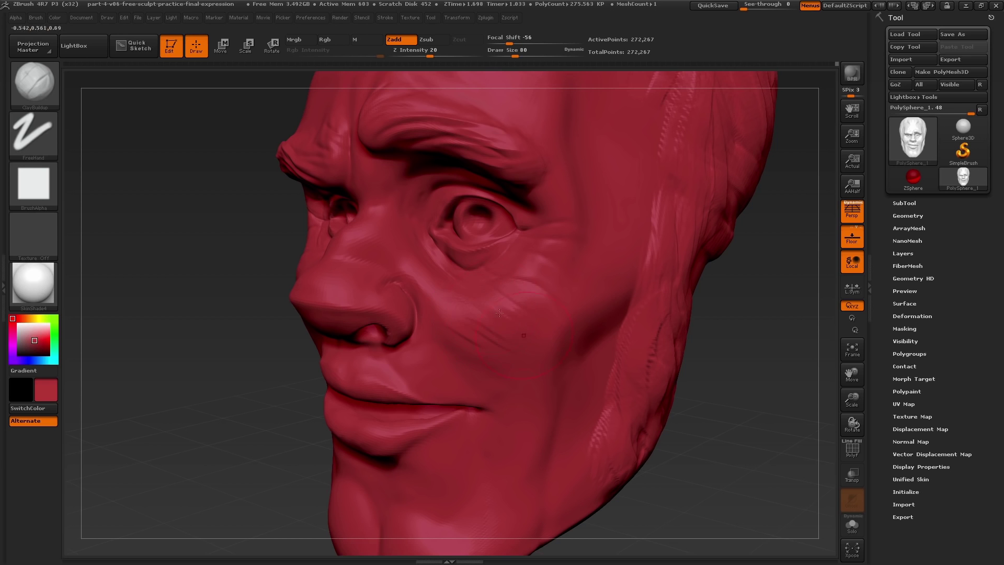
pyautogui.moveTo(469, 340); pyautogui.dragTo(497, 317, button='right')
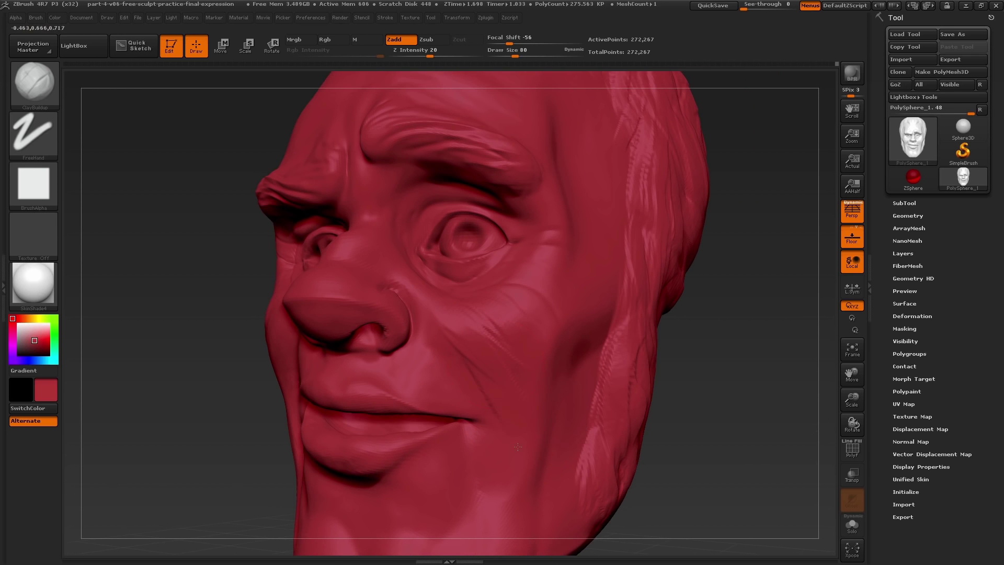
pyautogui.keyDown('shift'); pyautogui.moveTo(491, 374); pyautogui.dragTo(494, 351); pyautogui.keyUp('shift')
# Step: Smooth the vertical ridges on the character's right cheek, from the cheekbone down beside the mouth fold
pyautogui.moveTo(491, 374)
pyautogui.mouseDown(button='right')
pyautogui.moveTo(554, 366)
pyautogui.moveTo(568, 340)
pyautogui.mouseUp(button='right')
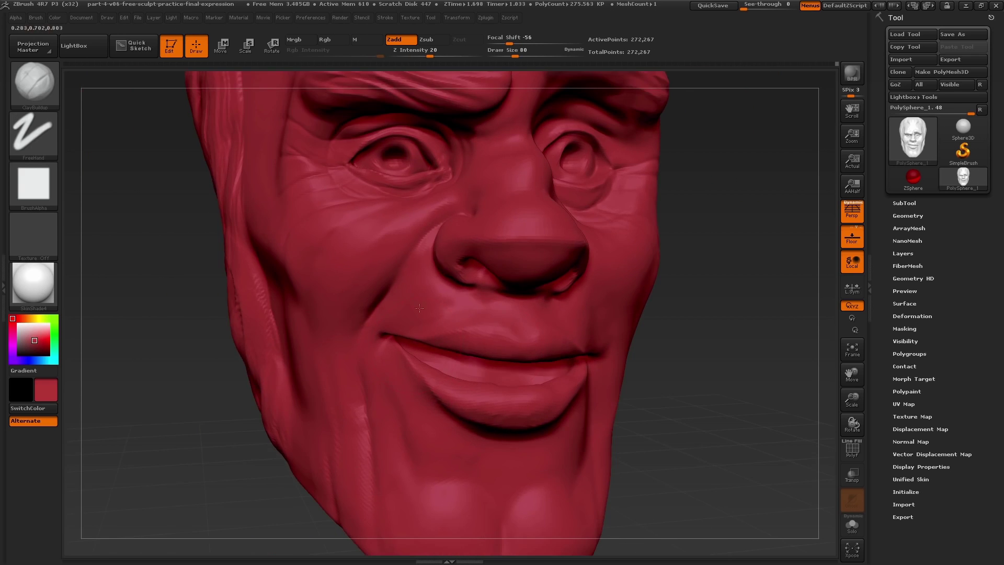
pyautogui.moveTo(293, 345); pyautogui.dragTo(331, 343, button='right')
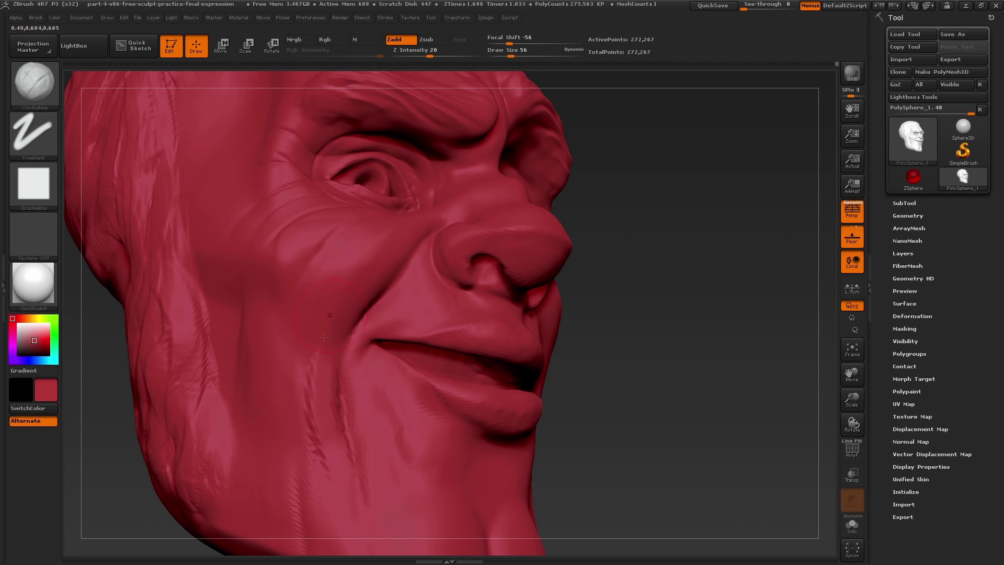
pyautogui.keyDown('shift'); pyautogui.moveTo(325, 367); pyautogui.dragTo(333, 452); pyautogui.keyUp('shift')
pyautogui.moveTo(335, 392)
pyautogui.keyDown('alt'); pyautogui.mouseDown(button='right')
pyautogui.moveTo(404, 332)
pyautogui.moveTo(437, 319)
pyautogui.mouseUp(button='right'); pyautogui.keyUp('alt')
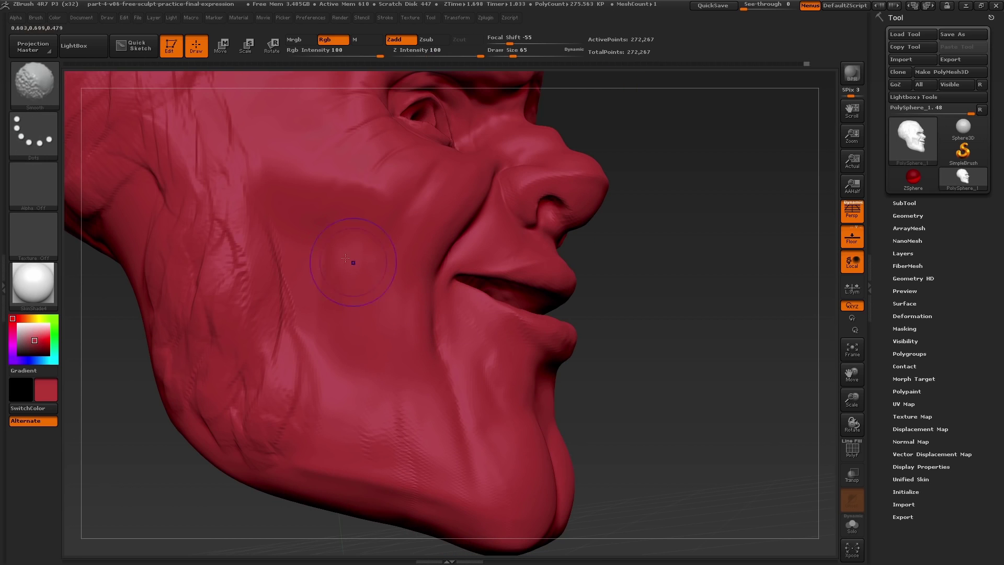
pyautogui.moveTo(317, 206); pyautogui.dragTo(337, 309)
pyautogui.press('shift')
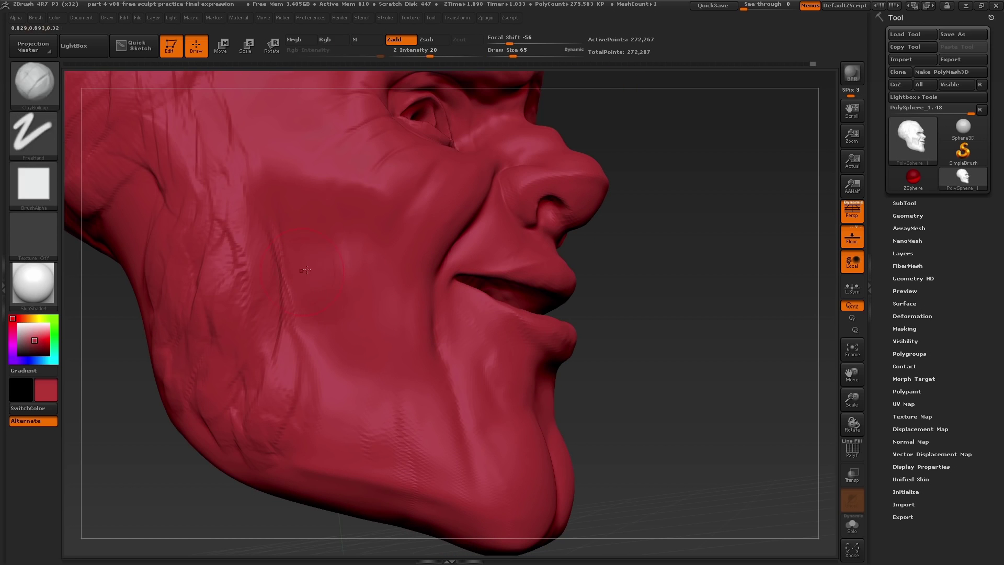
# Step: Smooth the rough clay streaks along the character's right jaw at Draw Size 65
pyautogui.keyDown('shift'); pyautogui.moveTo(393, 426); pyautogui.dragTo(383, 330); pyautogui.keyUp('shift')
pyautogui.moveTo(382, 331); pyautogui.dragTo(390, 293, button='right')
pyautogui.moveTo(625, 366); pyautogui.dragTo(637, 405, button='right')
pyautogui.moveTo(637, 405); pyautogui.dragTo(695, 410)
pyautogui.press('shift')
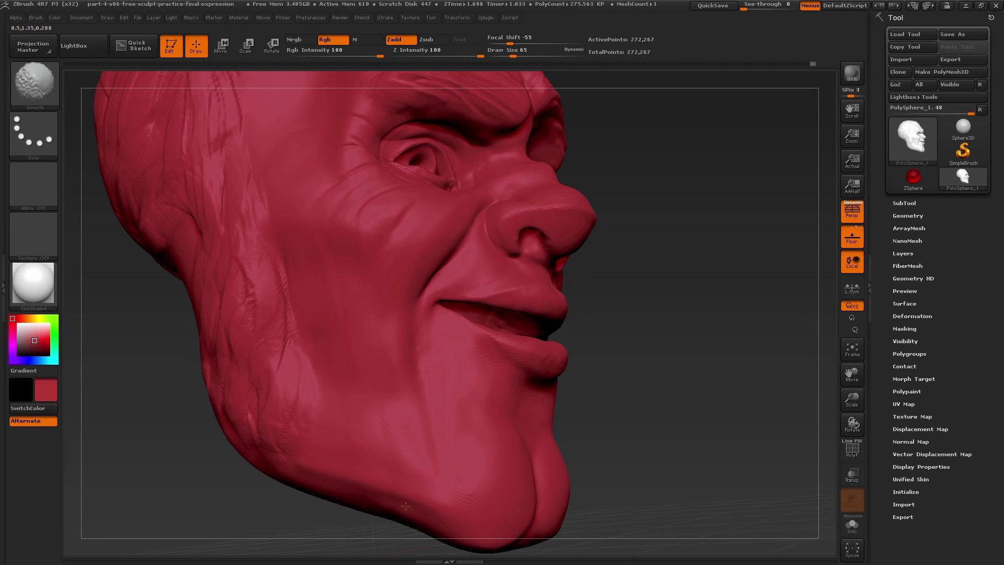
# Step: Build up and smooth the right jawline and the fold running from the mouth corner to the chin
pyautogui.keyDown('alt'); pyautogui.moveTo(326, 498); pyautogui.dragTo(331, 409, button='right'); pyautogui.keyUp('alt')
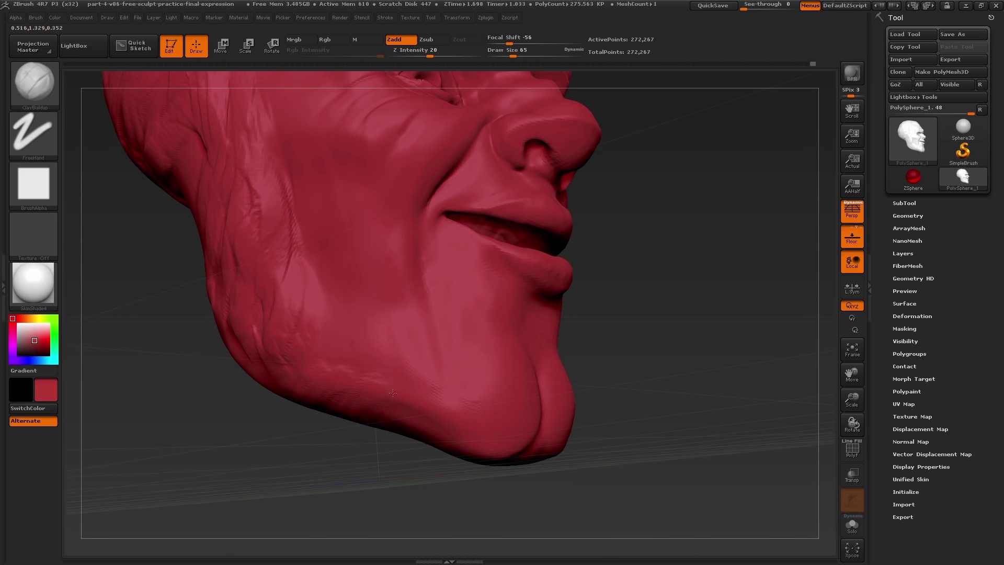
pyautogui.press('shift')
pyautogui.moveTo(623, 406); pyautogui.dragTo(484, 384)
pyautogui.moveTo(441, 360); pyautogui.dragTo(444, 376)
pyautogui.moveTo(622, 406); pyautogui.dragTo(515, 395)
pyautogui.keyDown('shift'); pyautogui.moveTo(444, 366); pyautogui.dragTo(432, 365); pyautogui.keyUp('shift')
pyautogui.moveTo(324, 470); pyautogui.dragTo(445, 458)
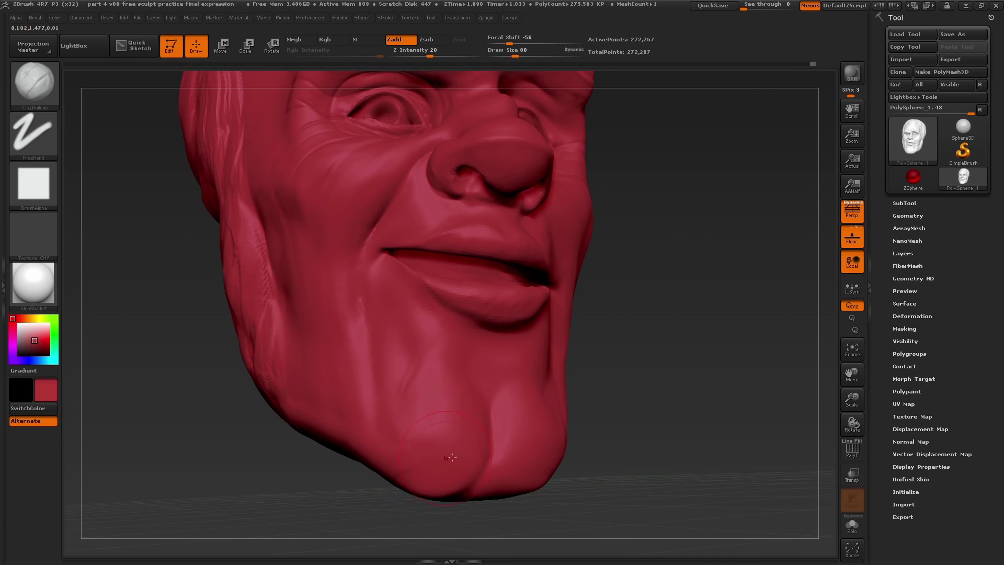
pyautogui.press('shift')
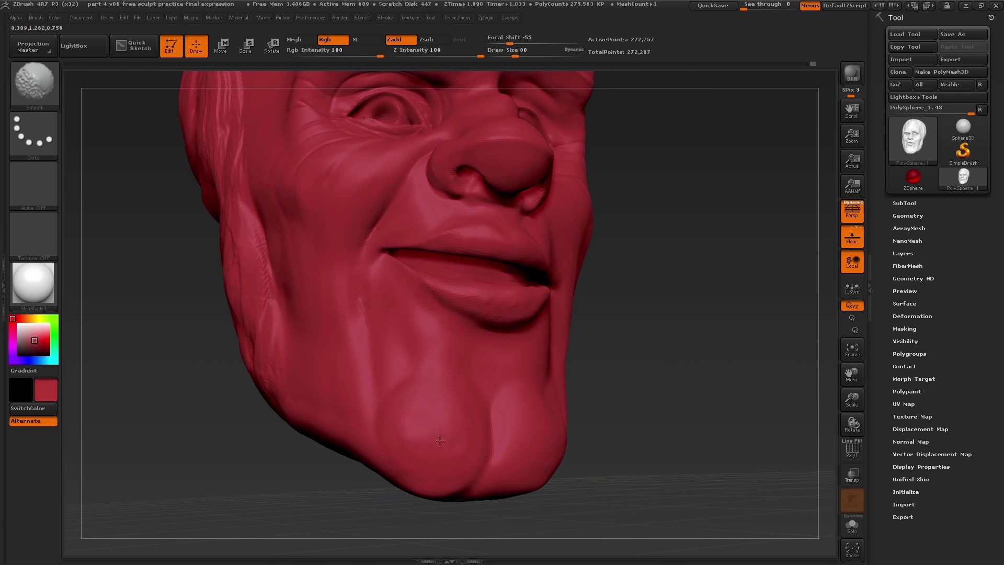
# Step: Add clay to the left side of the chin below the mouth corner and smooth it at Draw Size 80
pyautogui.moveTo(440, 440); pyautogui.dragTo(495, 344, button='right')
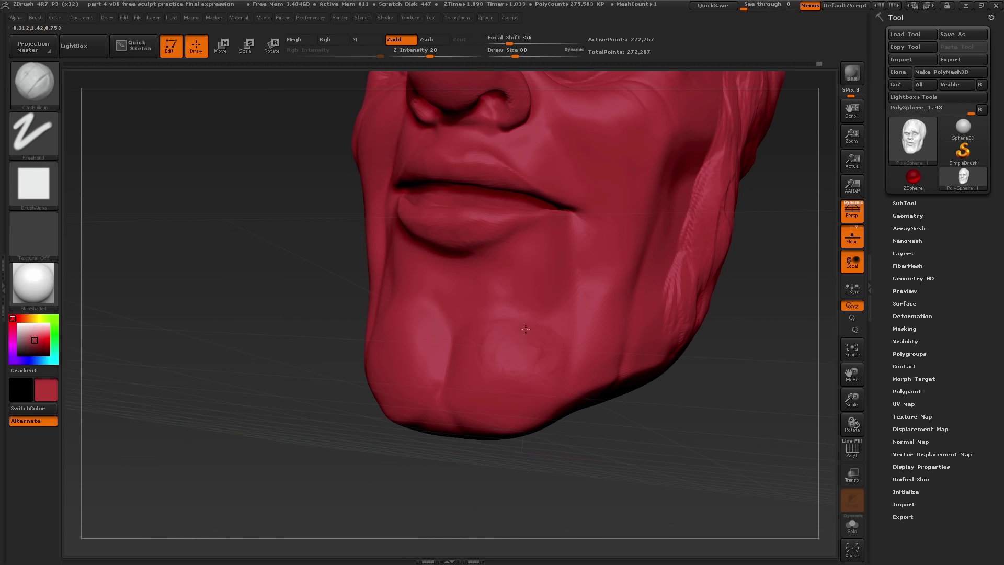
pyautogui.keyDown('shift'); pyautogui.moveTo(505, 356); pyautogui.dragTo(526, 348); pyautogui.keyUp('shift')
pyautogui.moveTo(618, 284)
pyautogui.keyDown('alt'); pyautogui.mouseDown(button='right')
pyautogui.moveTo(515, 353)
pyautogui.moveTo(418, 366)
pyautogui.mouseUp(button='right'); pyautogui.keyUp('alt')
pyautogui.moveTo(533, 339); pyautogui.dragTo(495, 434)
# Step: Smooth the vertical fold on the character's left cheek and its transition into the jaw and chin
pyautogui.moveTo(437, 414); pyautogui.dragTo(500, 381, button='right')
pyautogui.keyDown('shift'); pyautogui.moveTo(500, 381); pyautogui.dragTo(529, 334); pyautogui.keyUp('shift')
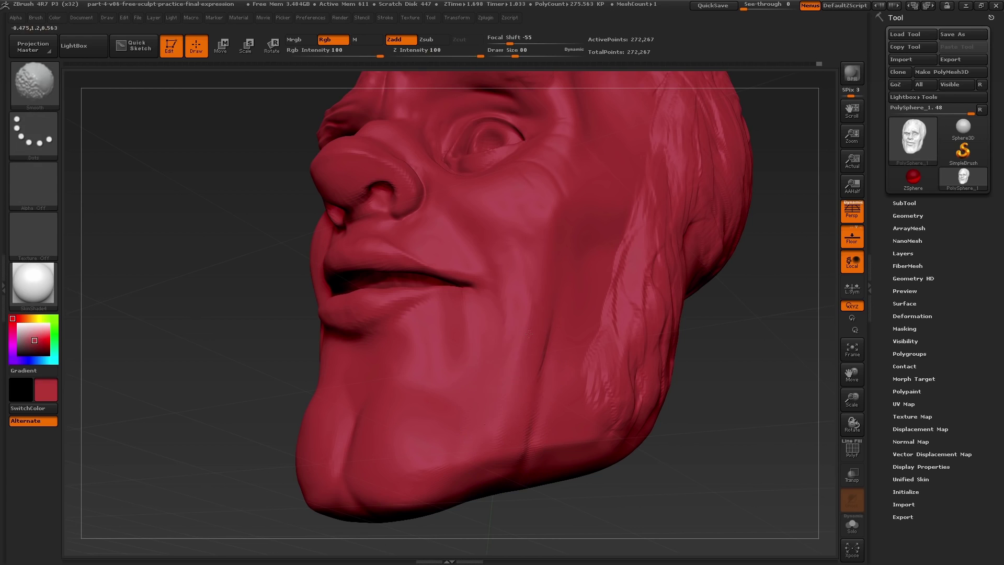
pyautogui.moveTo(517, 349); pyautogui.dragTo(463, 335, button='right')
pyautogui.keyDown('shift'); pyautogui.moveTo(516, 356); pyautogui.dragTo(528, 325); pyautogui.keyUp('shift')
pyautogui.moveTo(471, 340)
pyautogui.mouseDown(button='right')
pyautogui.moveTo(483, 366)
pyautogui.moveTo(472, 357)
pyautogui.mouseUp(button='right')
pyautogui.keyDown('shift'); pyautogui.moveTo(468, 360); pyautogui.dragTo(463, 385); pyautogui.keyUp('shift')
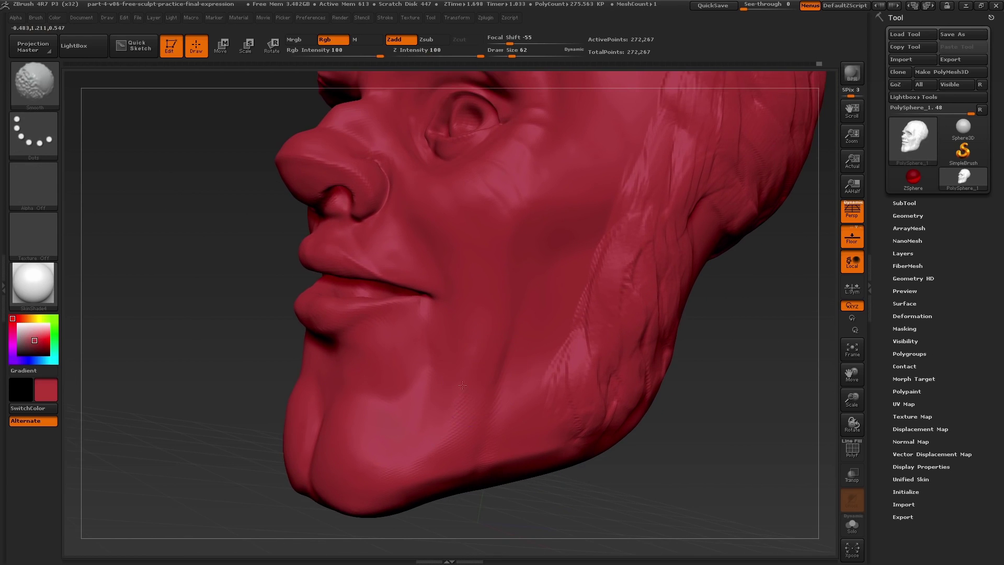